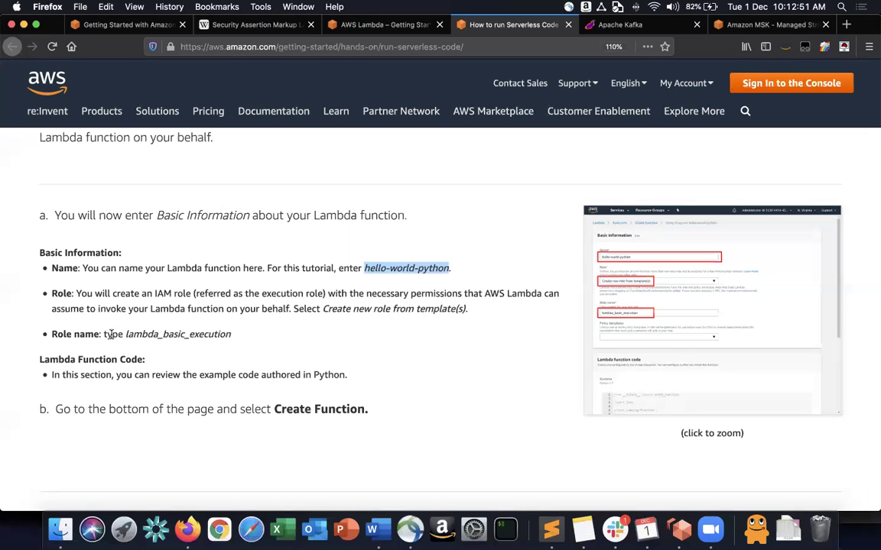
# Step: Copy the role name lambda_basic_execution from the tutorial and set the function's execution role to create a new role from AWS policy templates
pyautogui.doubleClick(199, 334)
pyautogui.press('super+c')
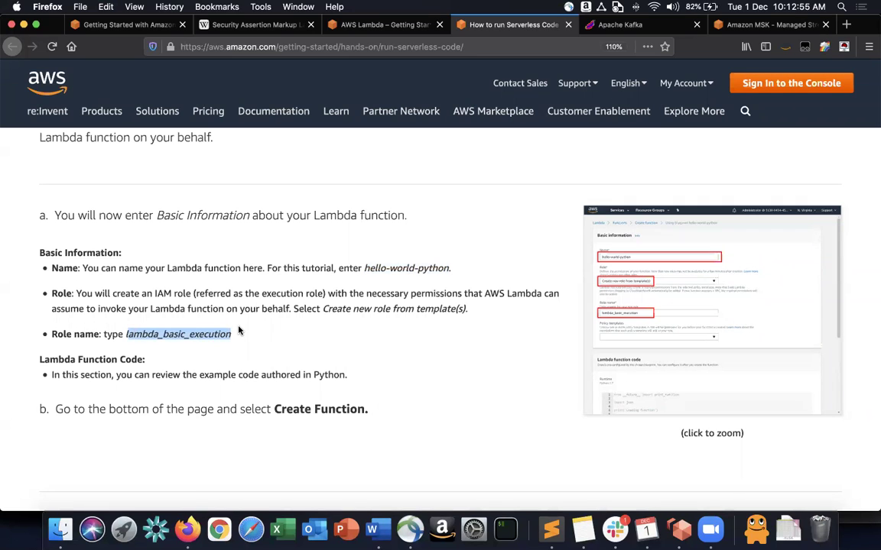
pyautogui.press('super+grave')
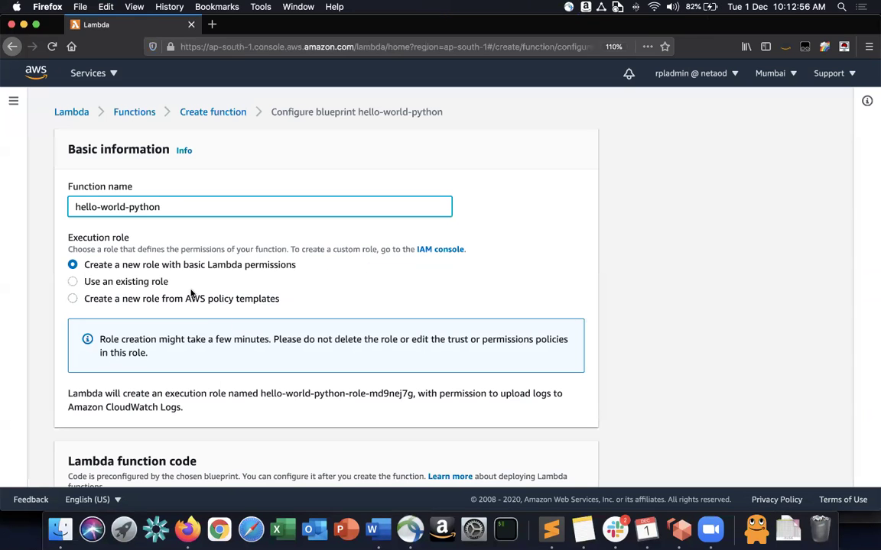
pyautogui.click(134, 300)
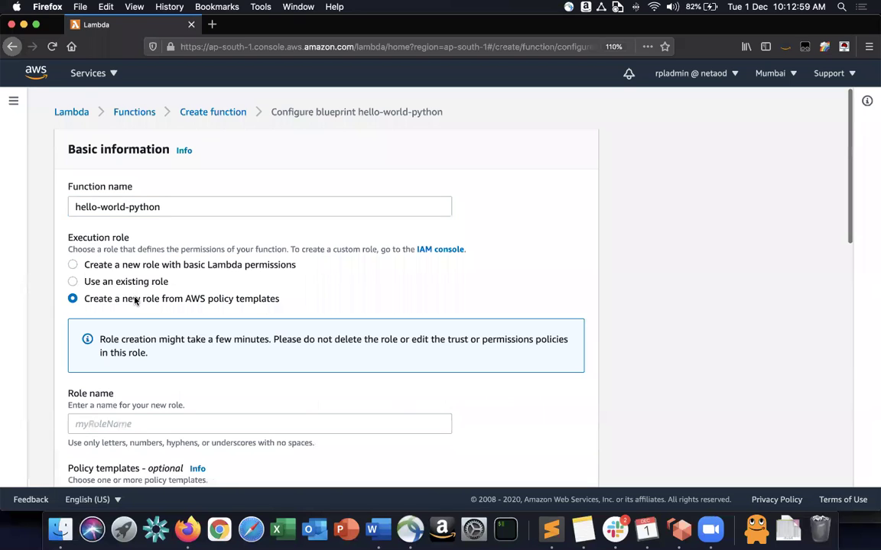
# Step: Search the policy templates for the copied text "ambda_basic_execution", and clear the search
pyautogui.scroll(-1, 137, 298)
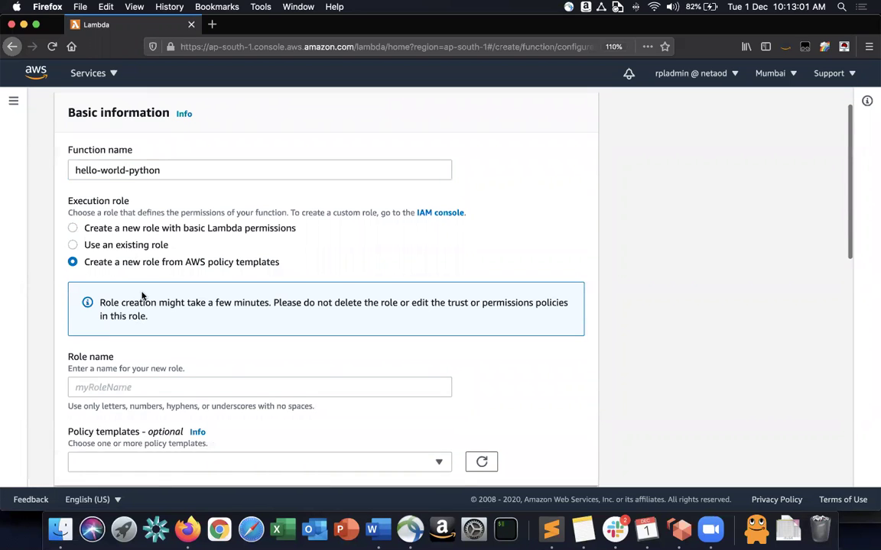
pyautogui.scroll(-4, 142, 297)
pyautogui.click(146, 337)
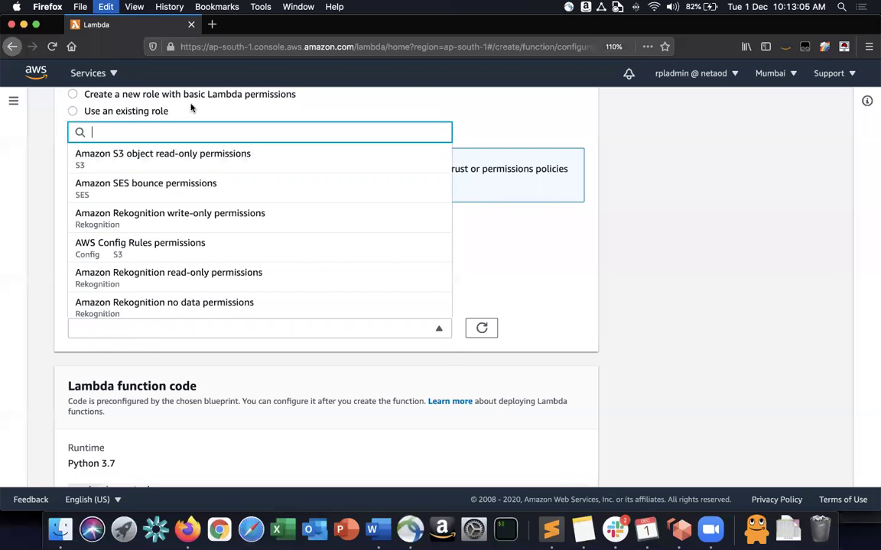
pyautogui.press('super+v')
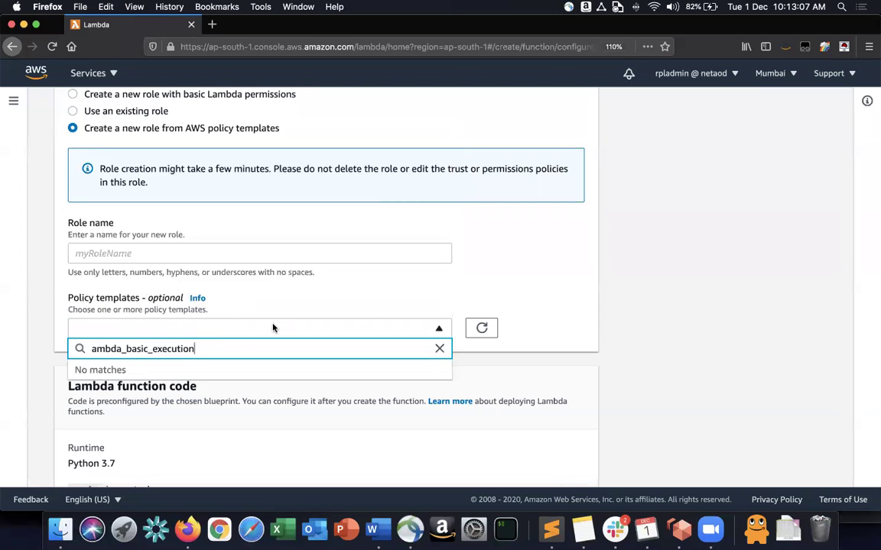
pyautogui.click(439, 349)
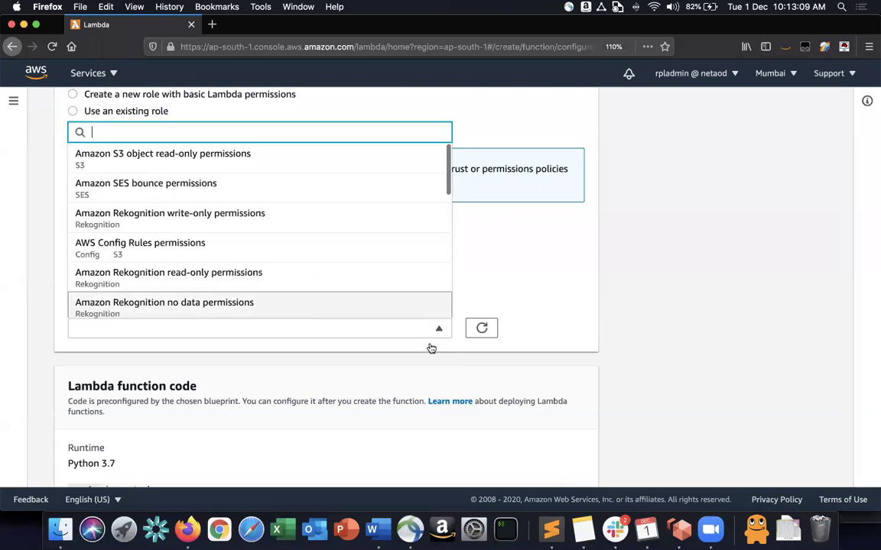
# Step: Recheck the tutorial's role instructions against the execution role settings, and close the policy template list
pyautogui.press('super+grave')
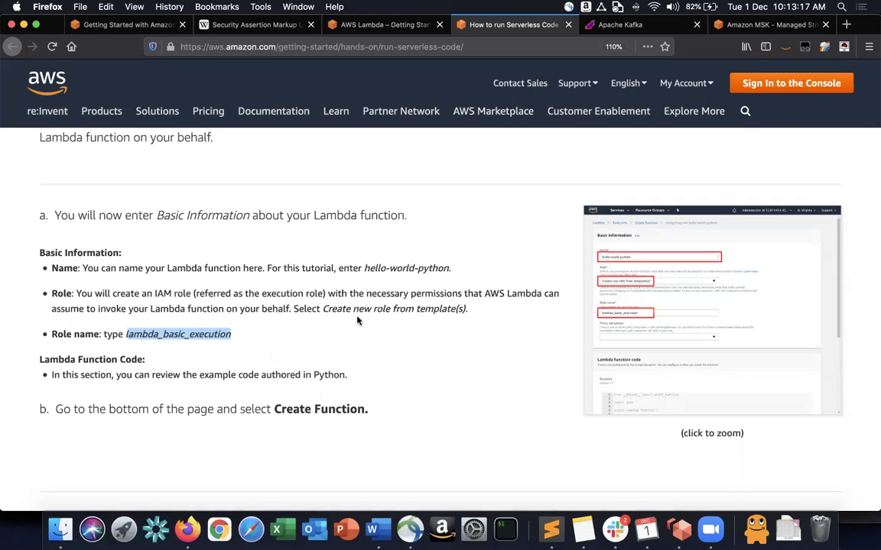
pyautogui.press('super+grave')
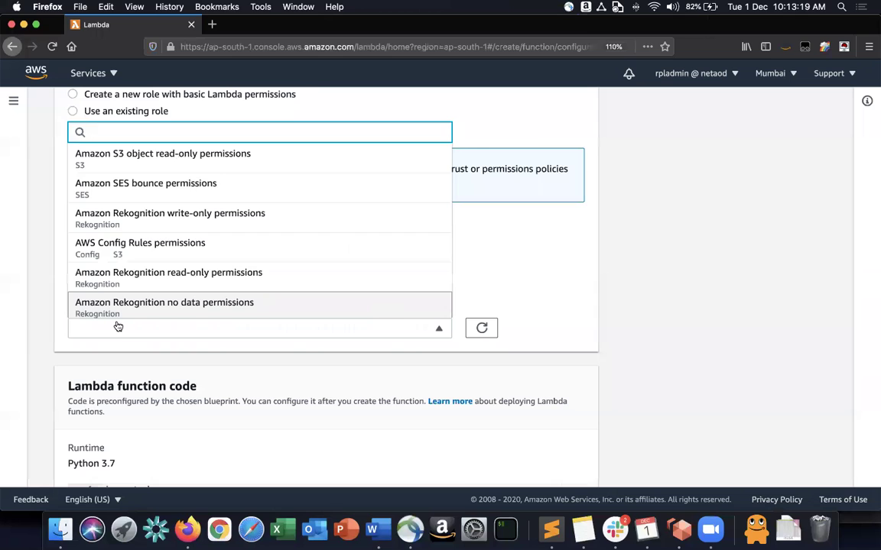
pyautogui.click(39, 338)
pyautogui.scroll(3, 114, 290)
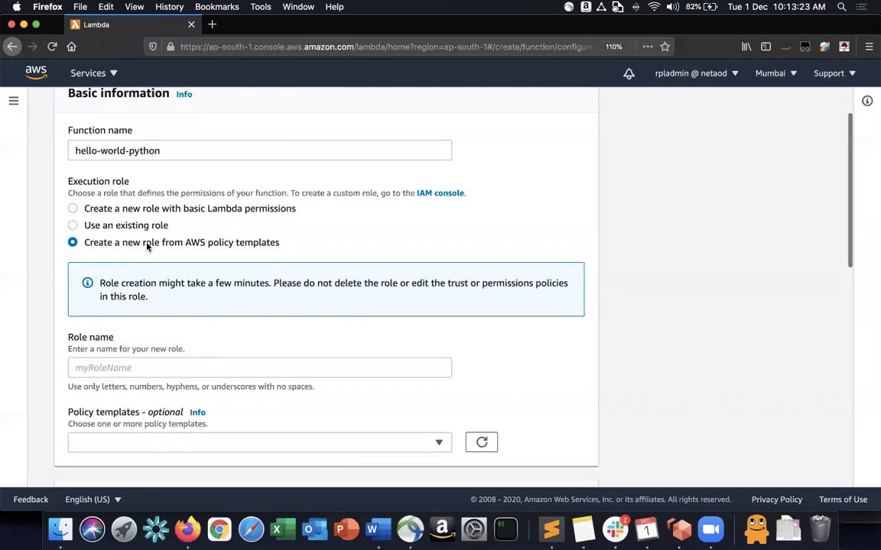
# Step: Examine the full list of policy templates for one that grants basic Lambda execution permissions
pyautogui.scroll(-3, 228, 375)
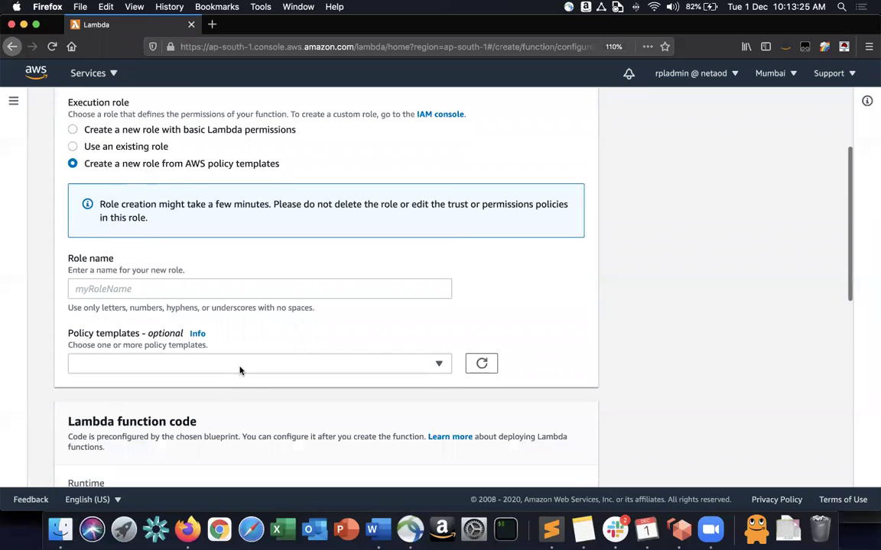
pyautogui.click(240, 368)
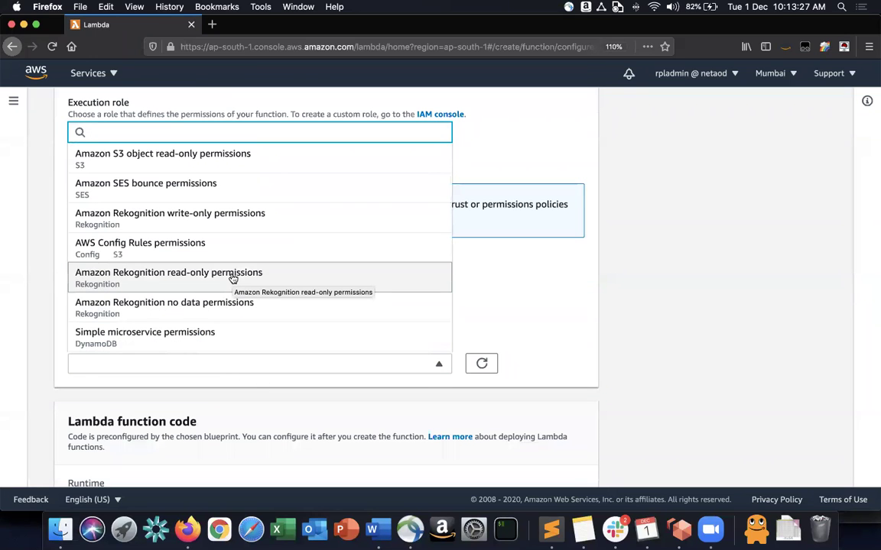
pyautogui.scroll(-5, 233, 278)
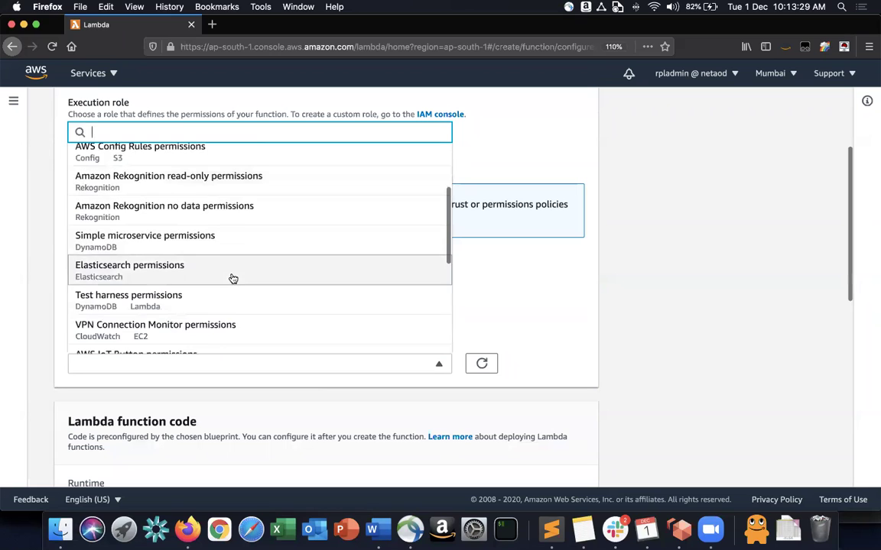
pyautogui.scroll(-2, 233, 278)
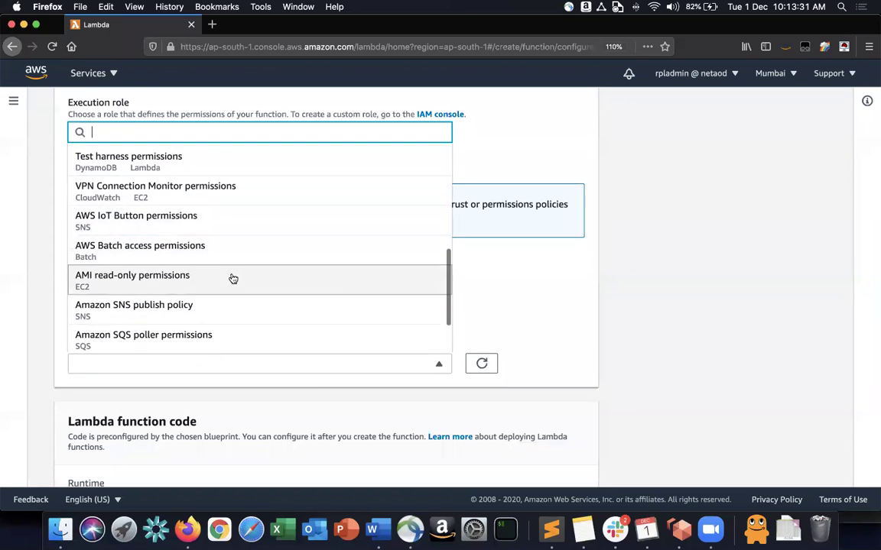
pyautogui.scroll(-5, 234, 278)
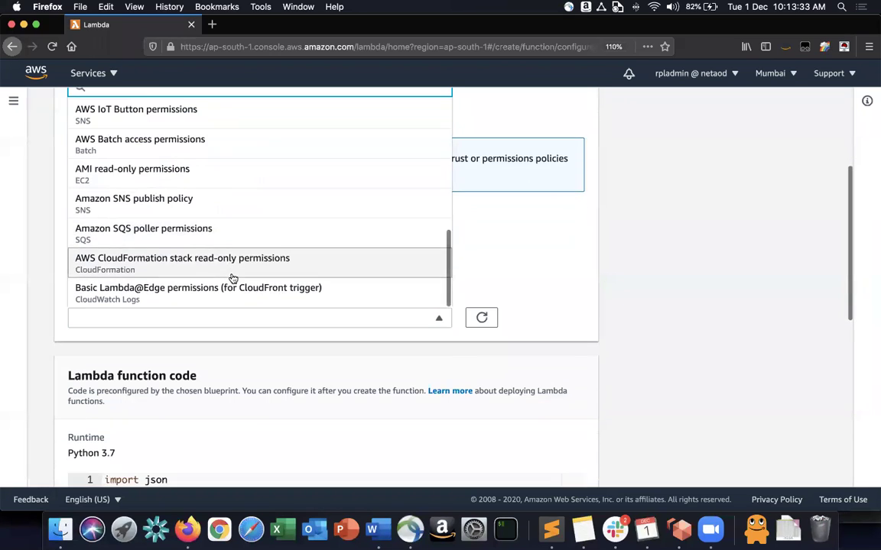
pyautogui.scroll(5, 233, 278)
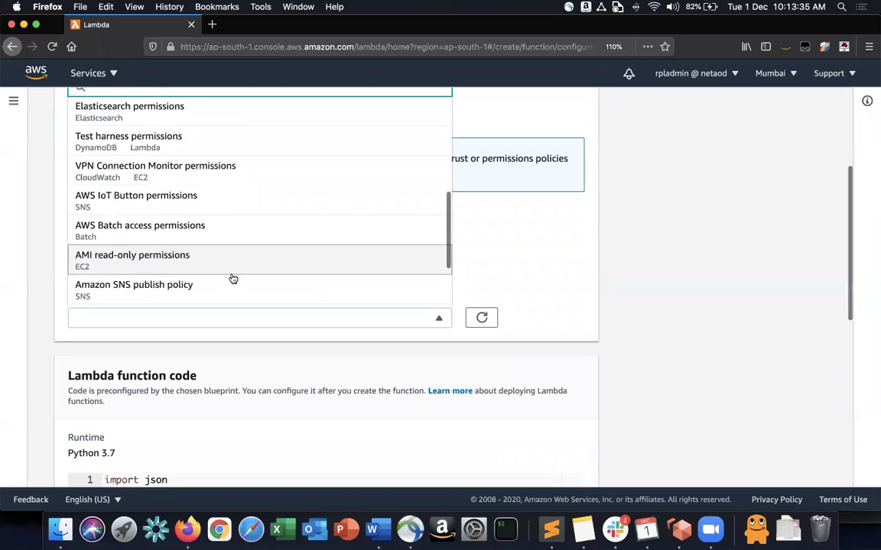
pyautogui.scroll(1, 233, 279)
pyautogui.scroll(3, 233, 278)
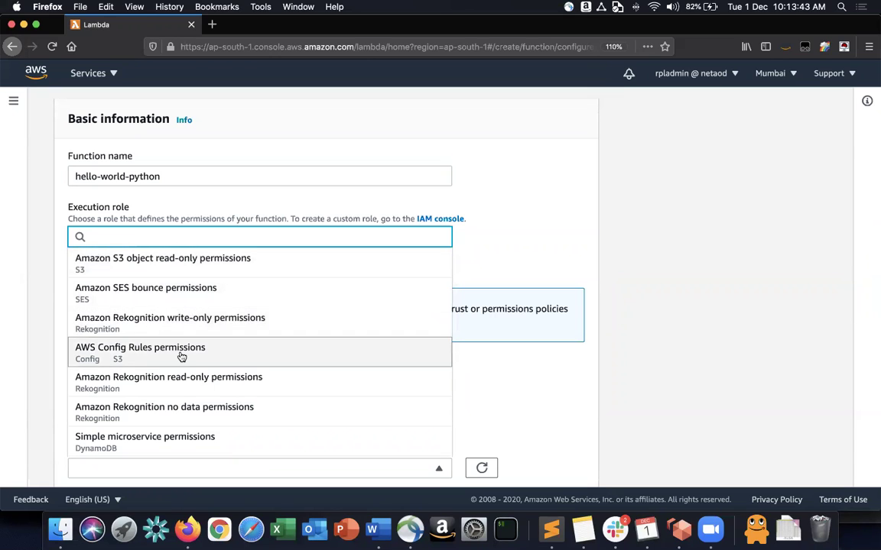
pyautogui.scroll(-3, 183, 351)
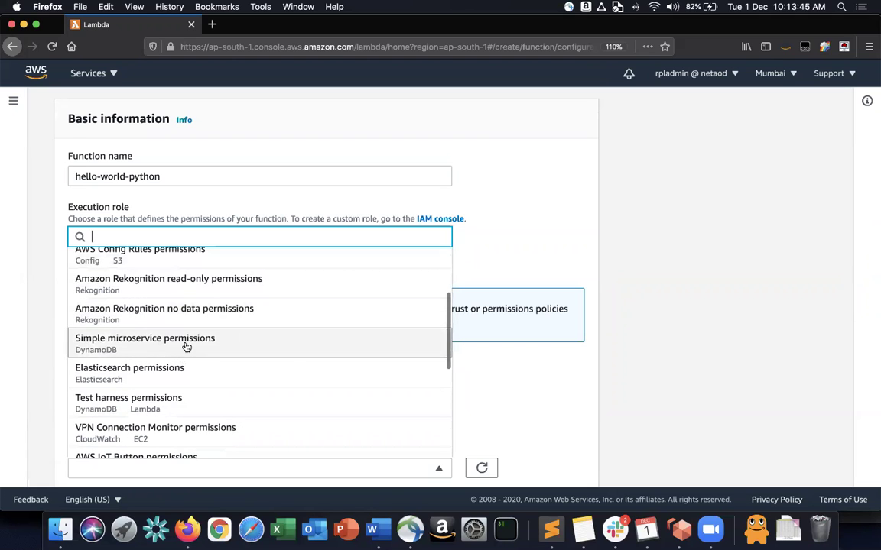
pyautogui.scroll(-2, 147, 389)
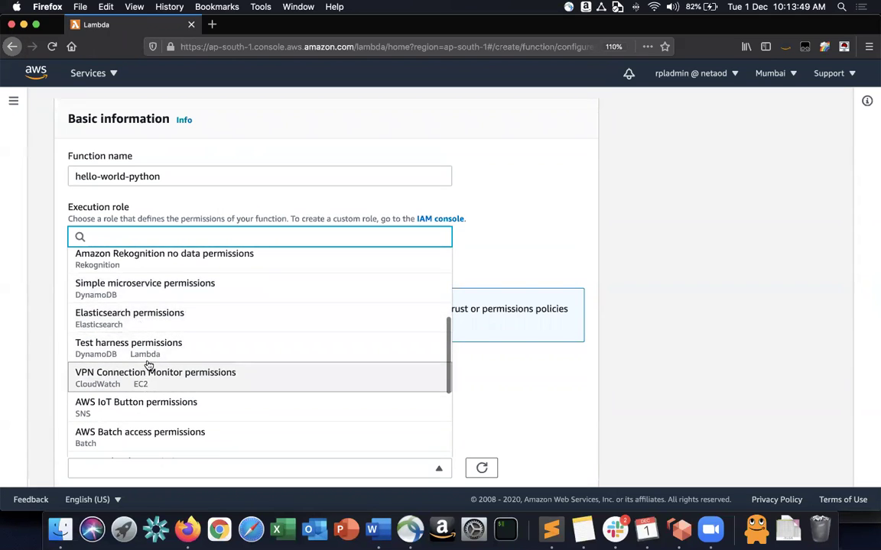
pyautogui.scroll(-2, 148, 365)
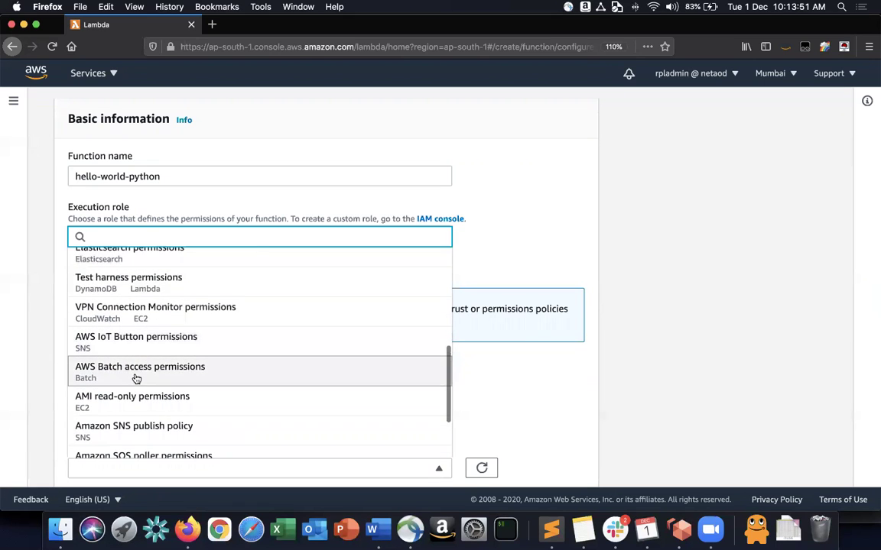
pyautogui.scroll(-3, 139, 419)
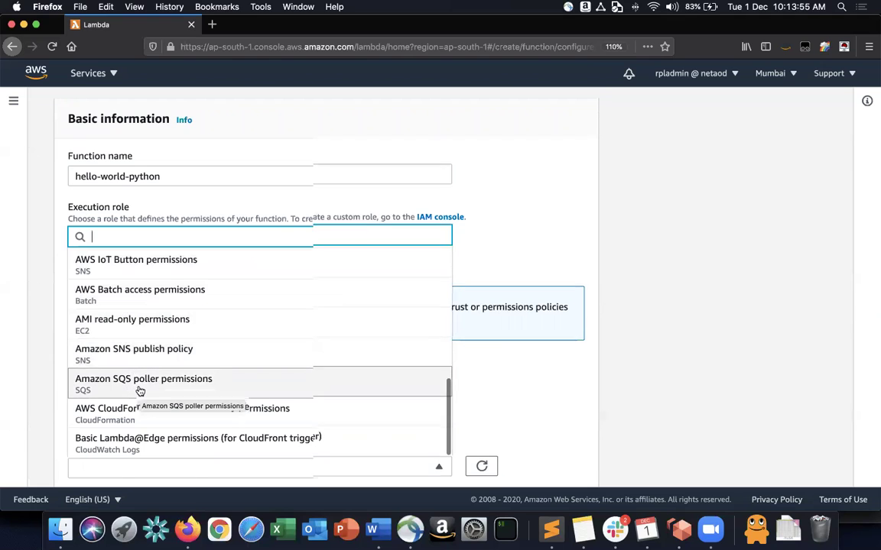
pyautogui.scroll(-2, 139, 390)
pyautogui.click(37, 334)
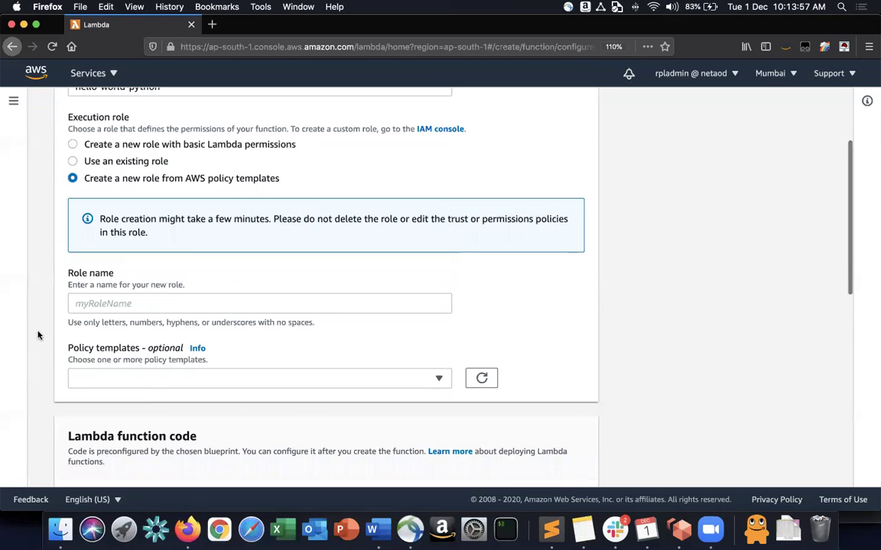
# Step: Set the execution role to create a new role with basic Lambda permissions, and recheck the role name given in the tutorial
pyautogui.scroll(3, 73, 301)
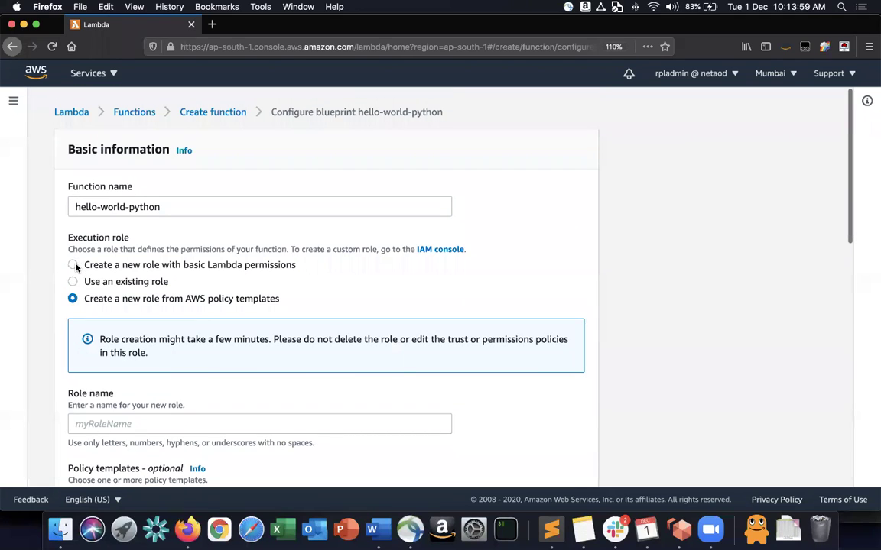
pyautogui.click(74, 265)
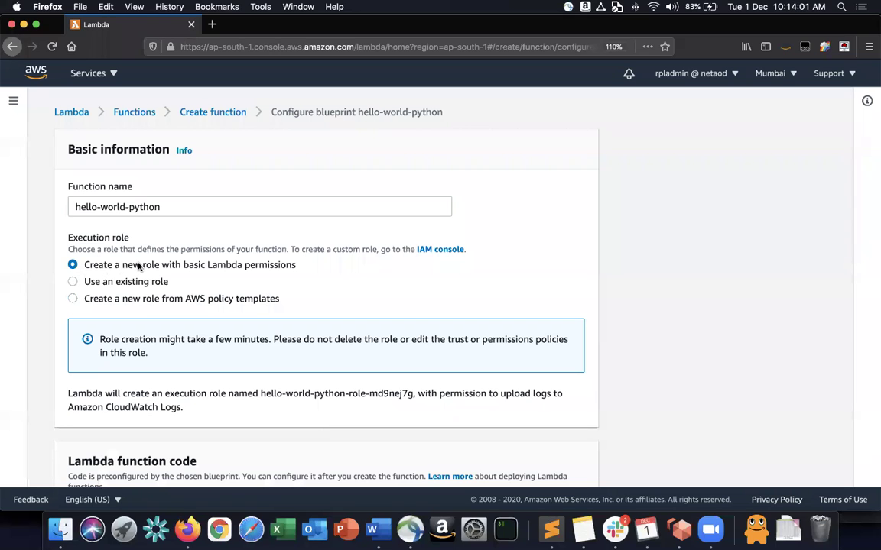
pyautogui.press('super+grave')
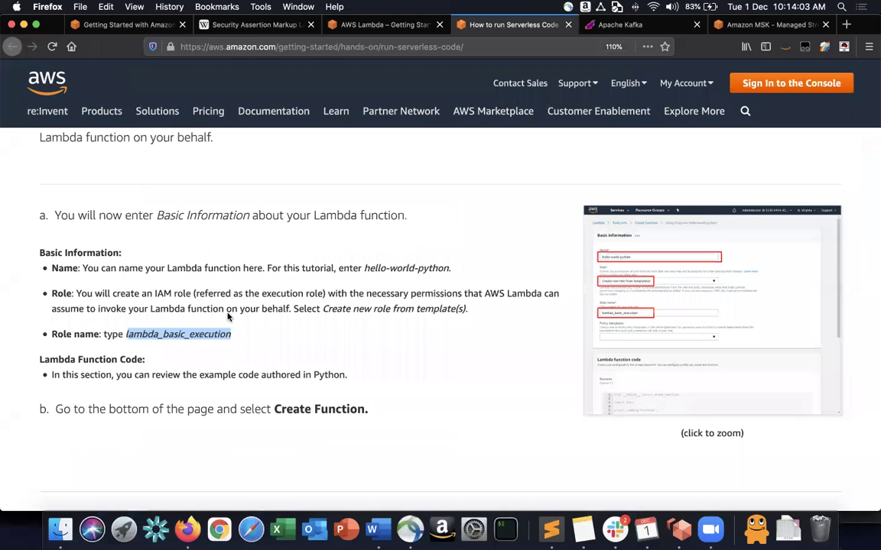
pyautogui.click(127, 338)
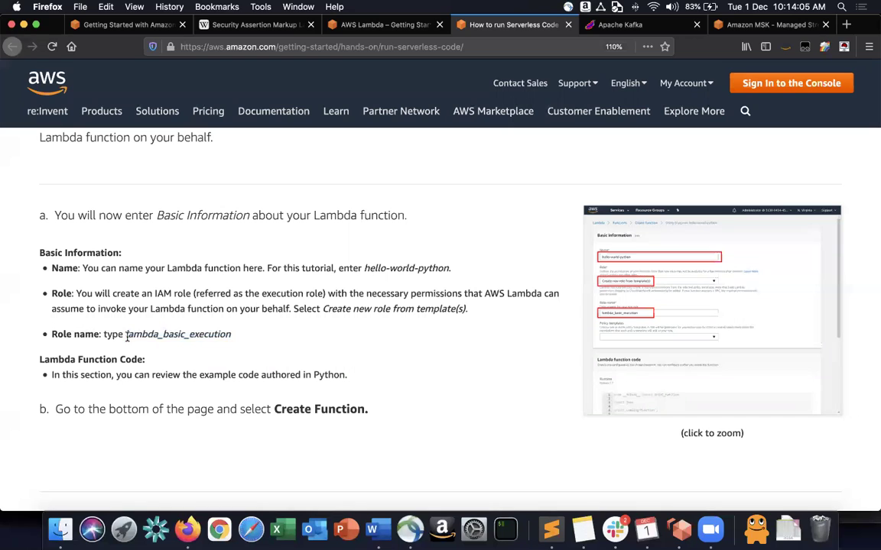
pyautogui.doubleClick(210, 334)
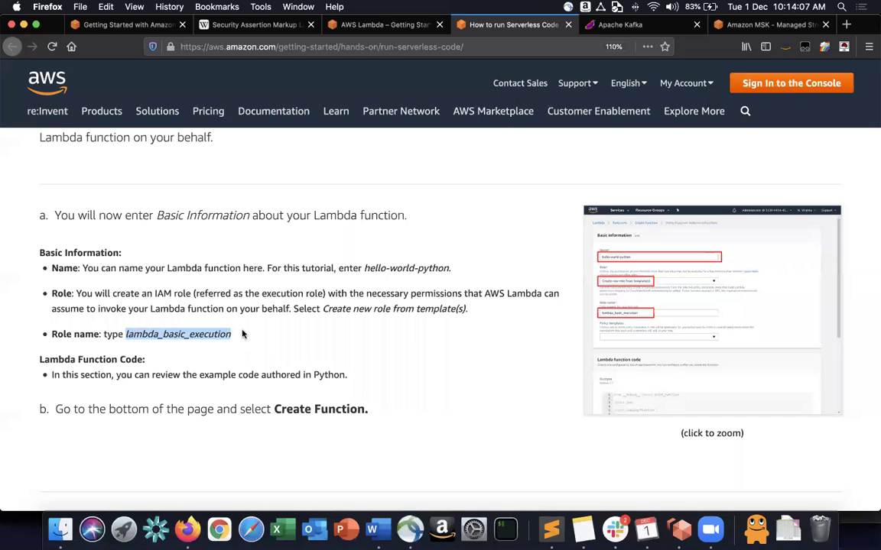
pyautogui.click(243, 334)
pyautogui.press('super+grave')
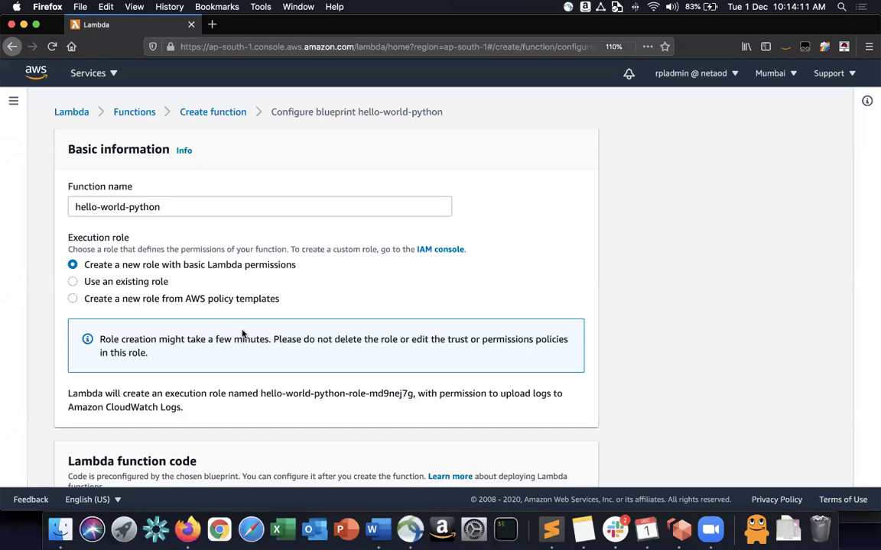
# Step: Set the execution role to use an existing role, and check which existing roles are offered
pyautogui.click(113, 285)
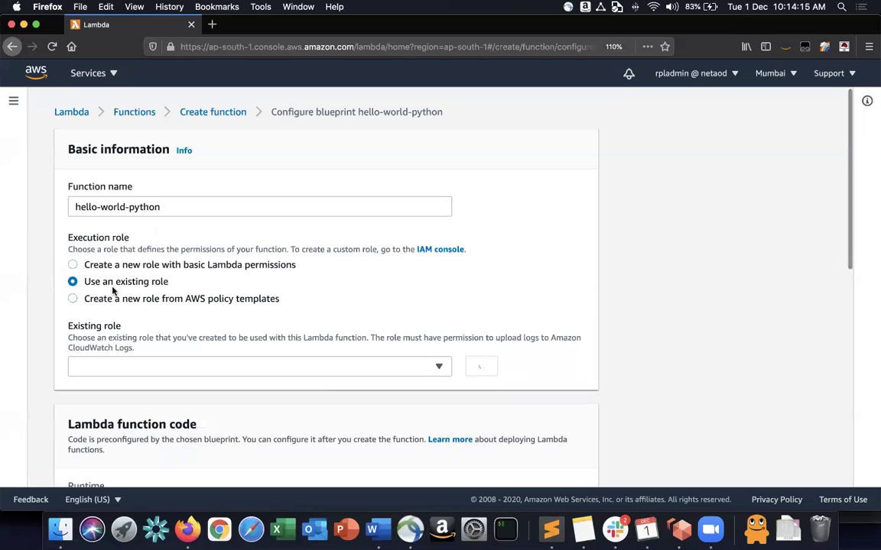
pyautogui.click(143, 367)
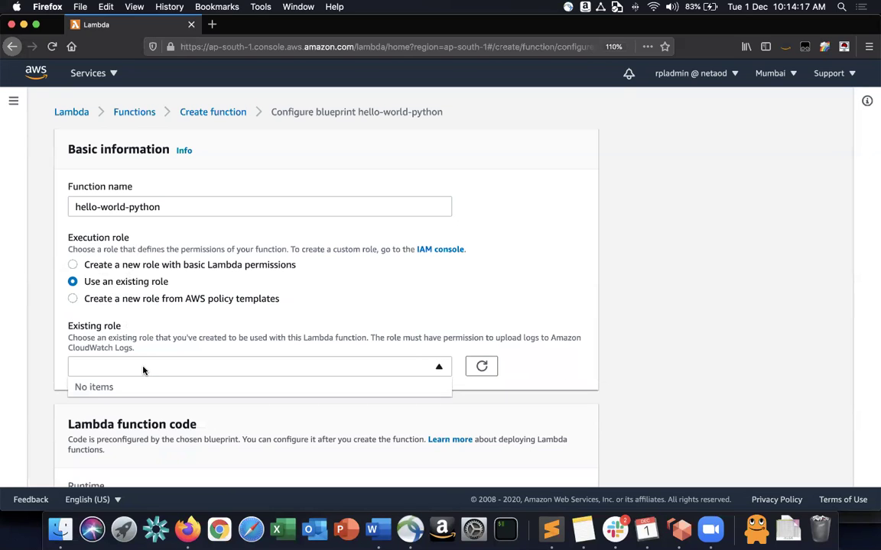
pyautogui.click(143, 368)
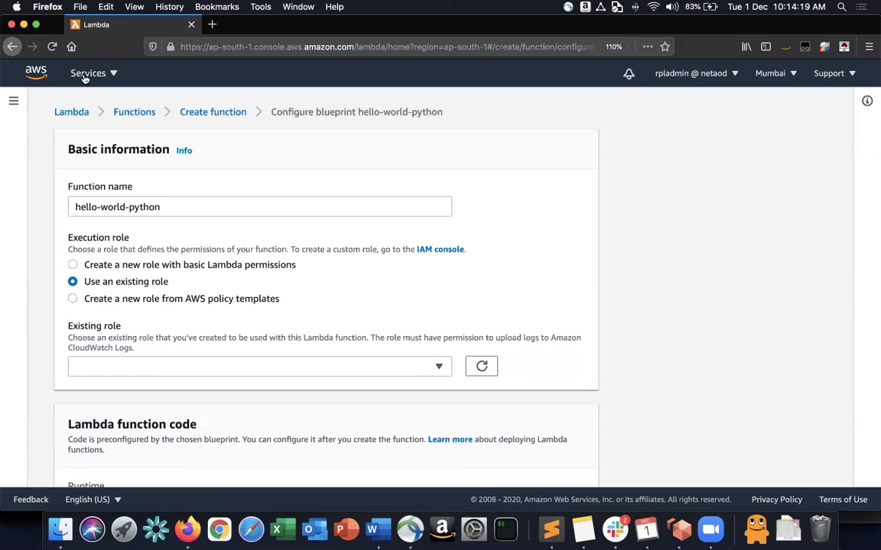
# Step: Find the IAM service by searching for "iam" and open its console in a new browser tab
pyautogui.hotkey('alt', 's')
pyautogui.write('iam')
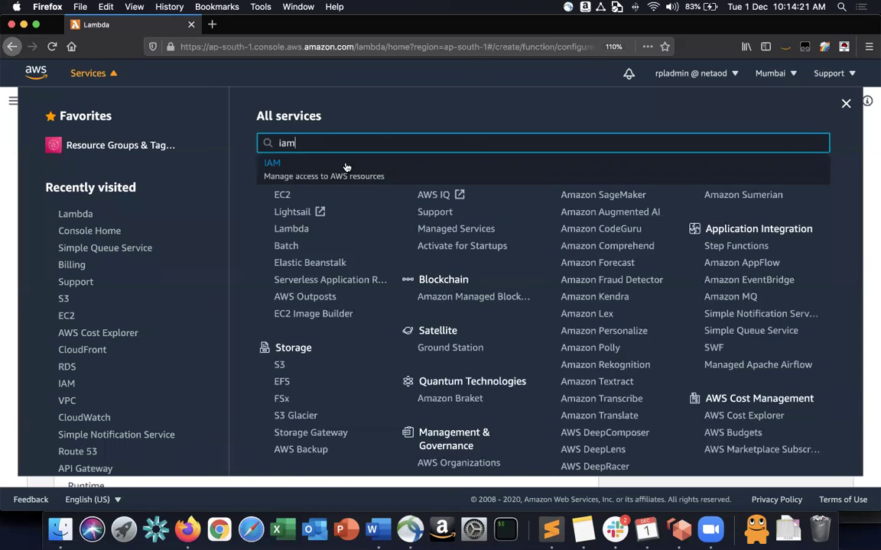
pyautogui.keyDown('super'); pyautogui.click(333, 175); pyautogui.keyUp('super')
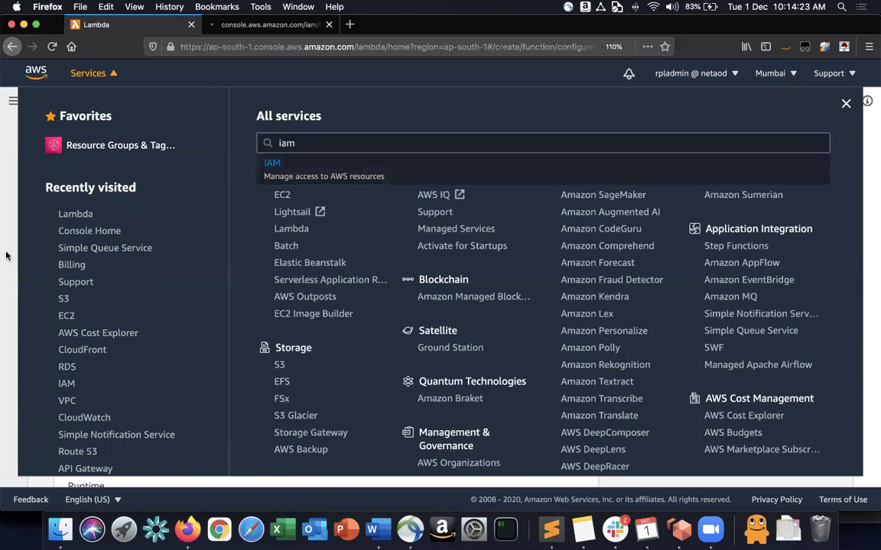
pyautogui.press('Escape')
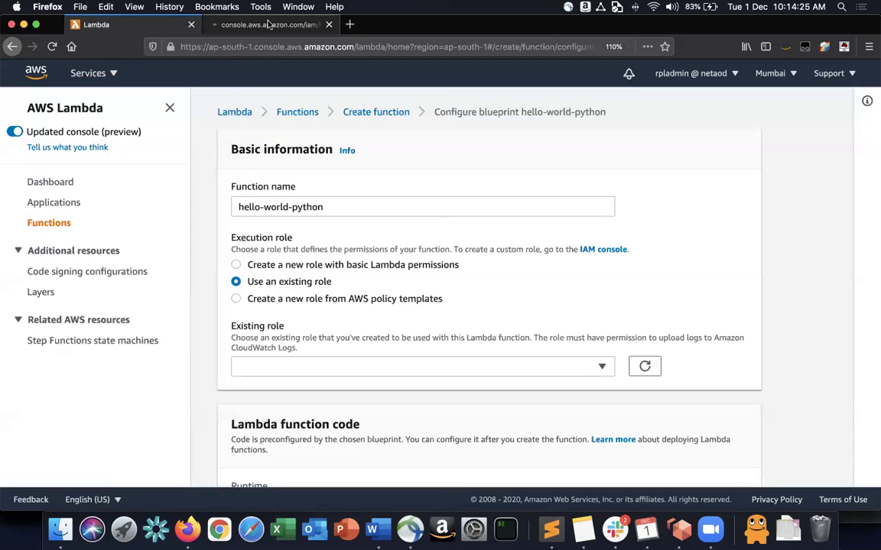
pyautogui.click(272, 24)
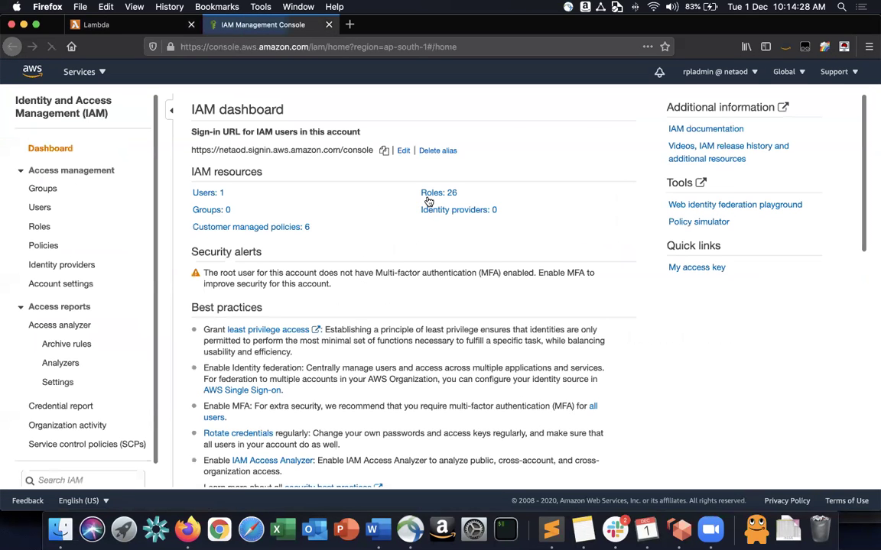
# Step: Start a new IAM role for an AWS service with the Lambda use case and proceed to its permissions policies
pyautogui.click(432, 192)
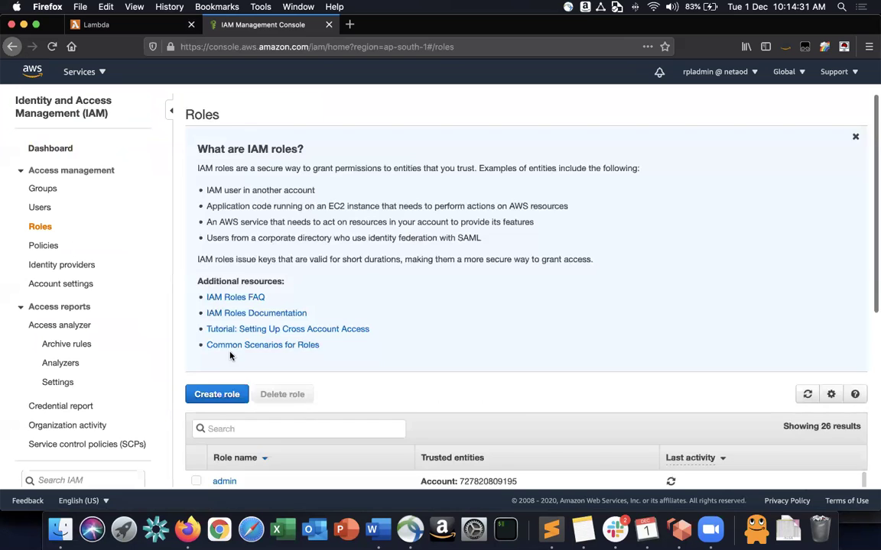
pyautogui.click(216, 392)
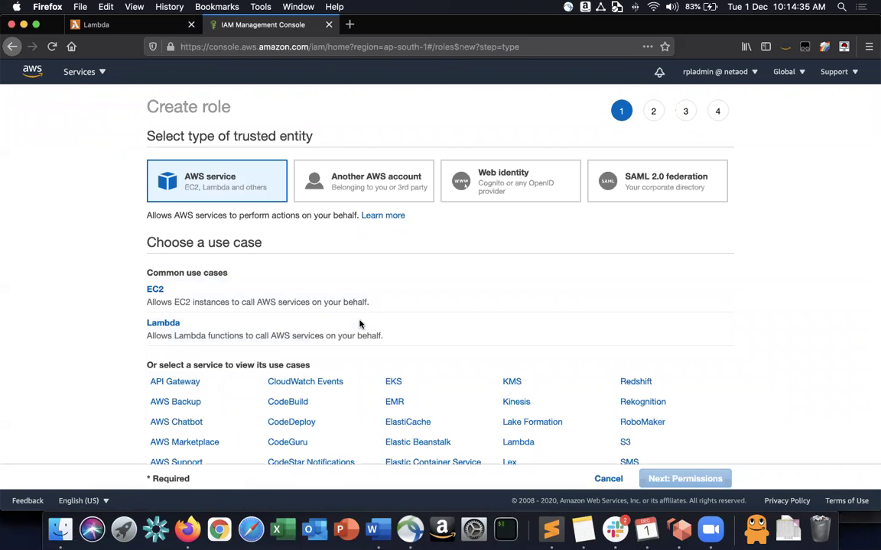
pyautogui.click(239, 341)
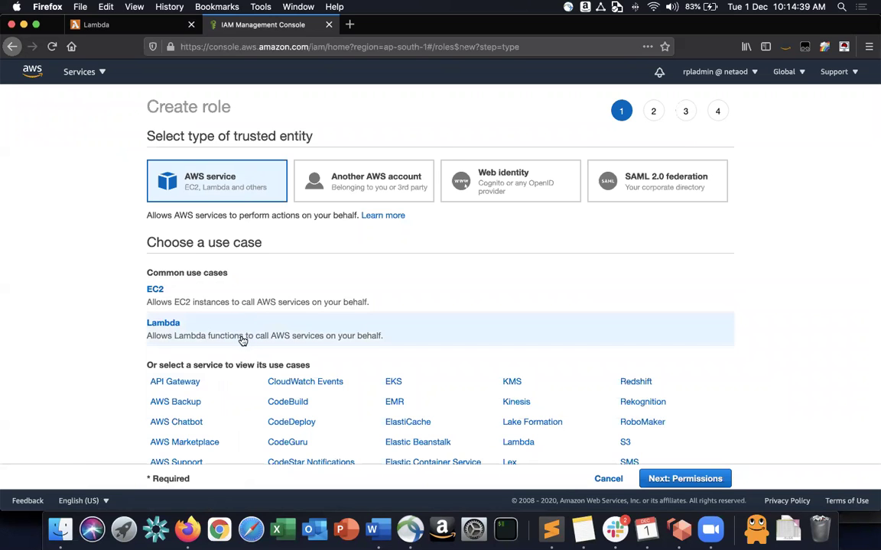
pyautogui.scroll(-5, 241, 340)
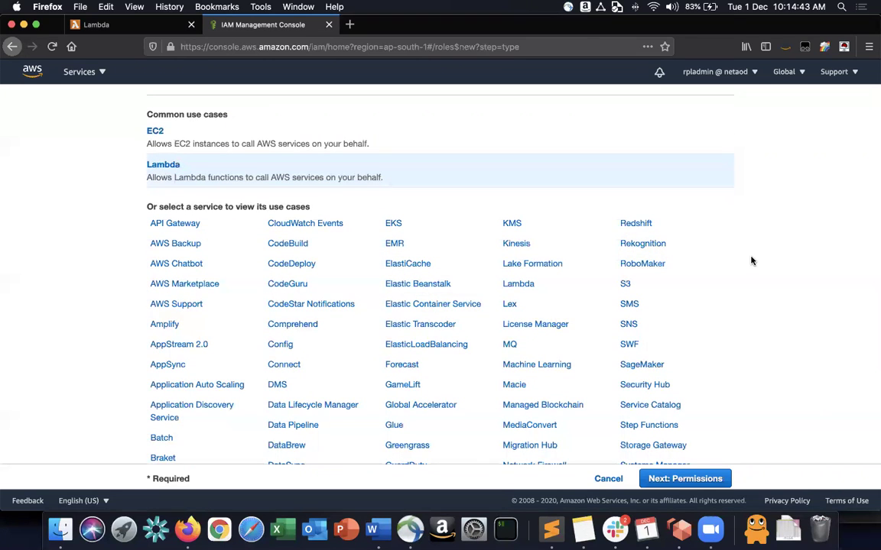
pyautogui.scroll(-6, 801, 298)
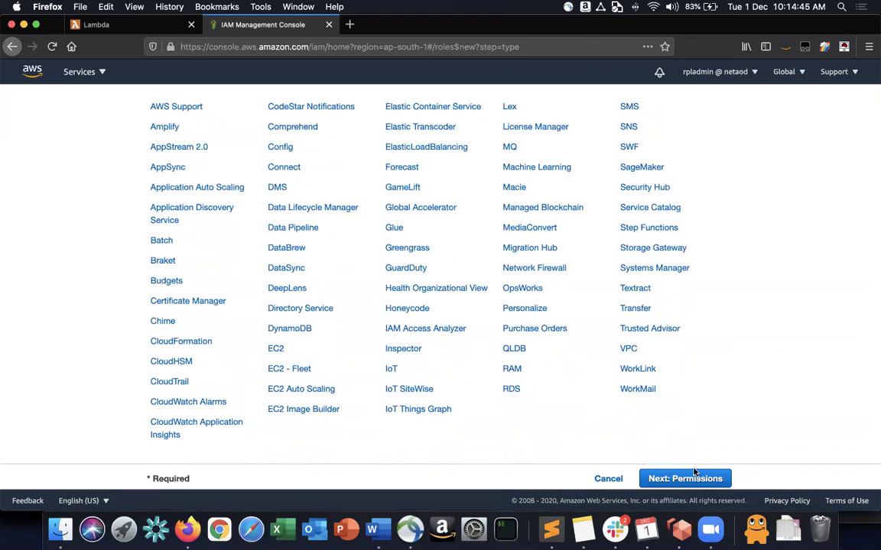
pyautogui.click(693, 477)
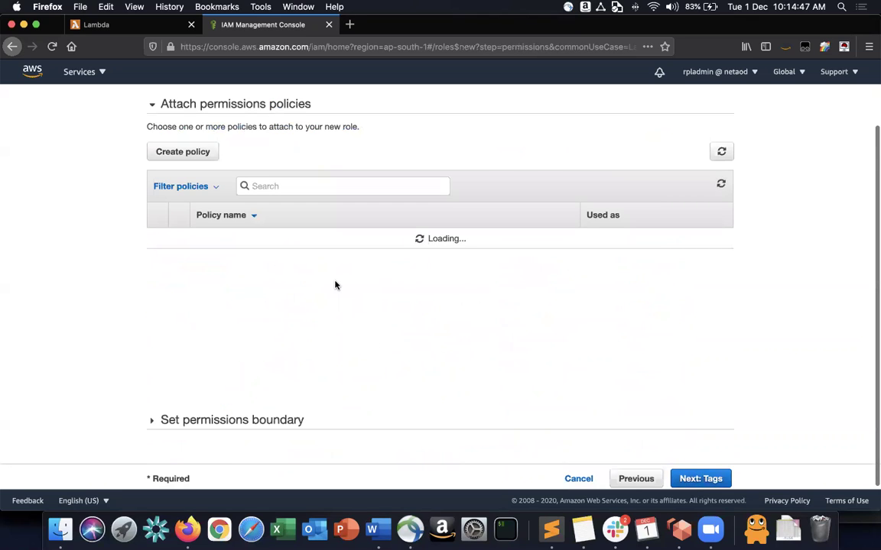
# Step: Search the permissions policies for s3, sqs and sns to see which ones could be attached
pyautogui.click(290, 188)
pyautogui.write('s3')
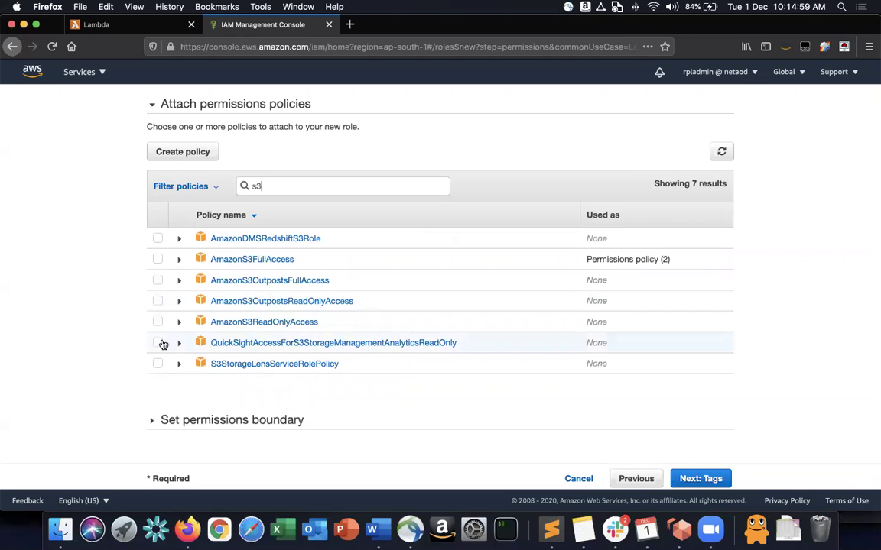
pyautogui.moveTo(276, 183); pyautogui.dragTo(138, 183)
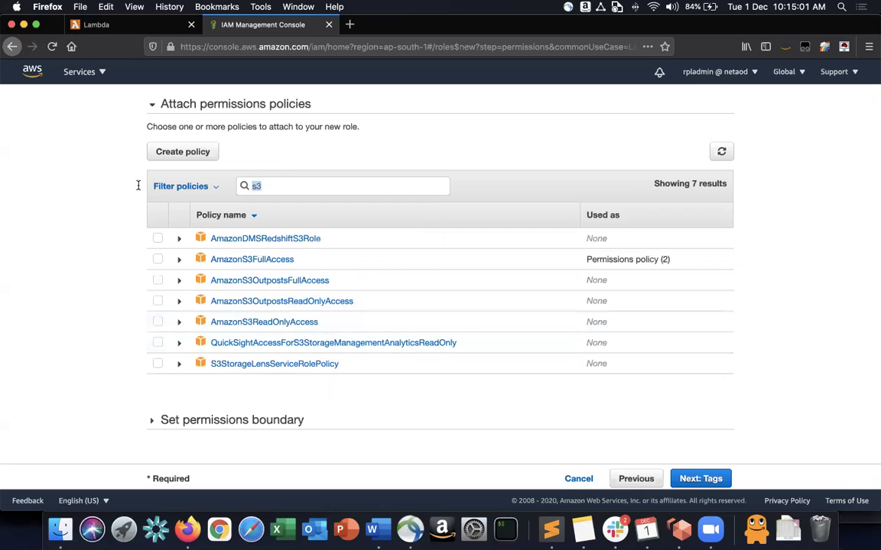
pyautogui.press('BackSpace')
pyautogui.write('sqs')
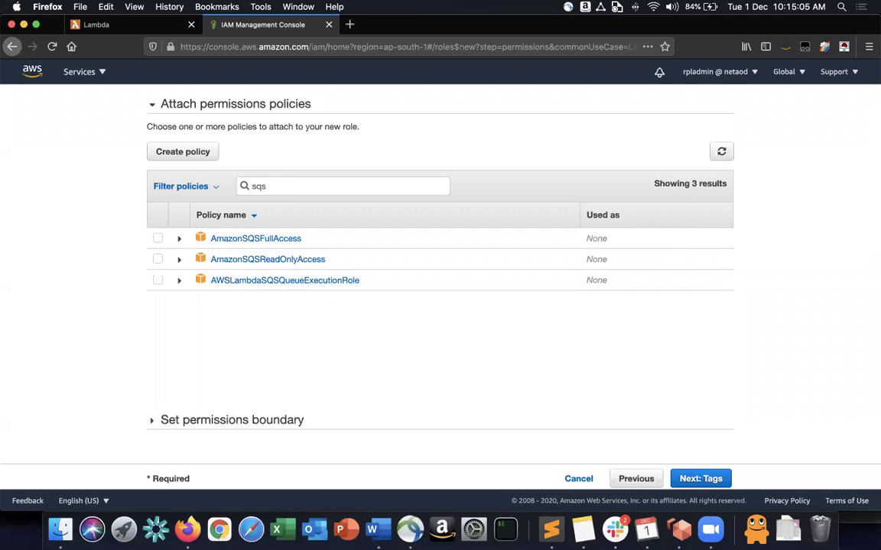
pyautogui.moveTo(279, 189); pyautogui.dragTo(172, 194)
pyautogui.write('s')
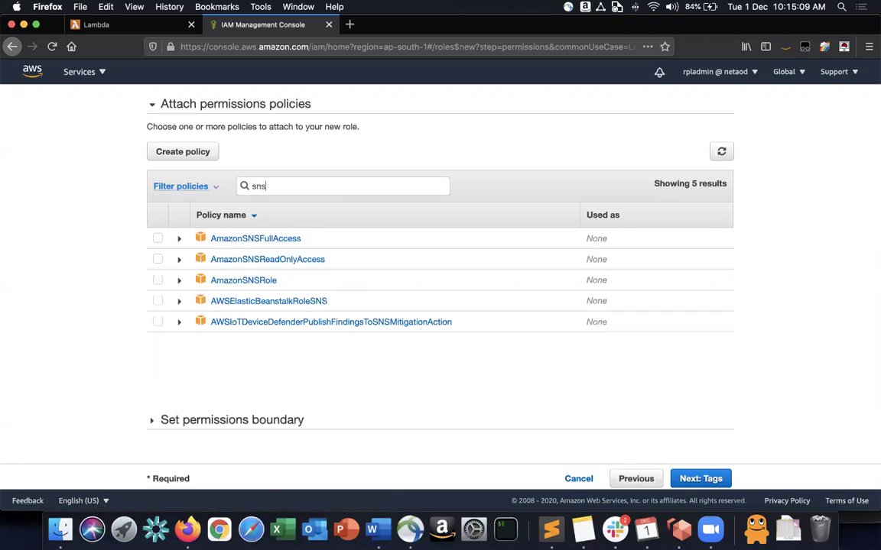
# Step: Search the permissions policies for "secre", and browse the unfiltered policy list
pyautogui.moveTo(272, 186); pyautogui.dragTo(158, 188)
pyautogui.press('BackSpace')
pyautogui.write('secre')
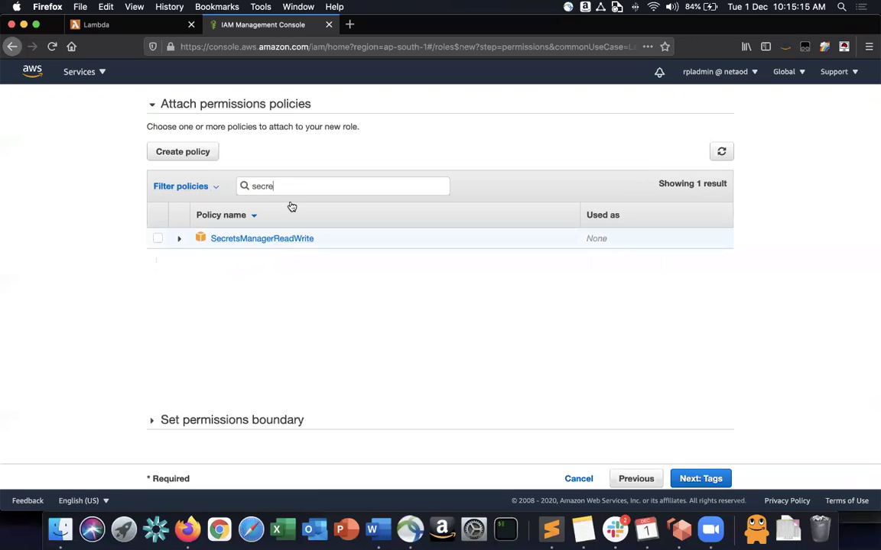
pyautogui.moveTo(275, 186); pyautogui.dragTo(160, 188)
pyautogui.press('BackSpace')
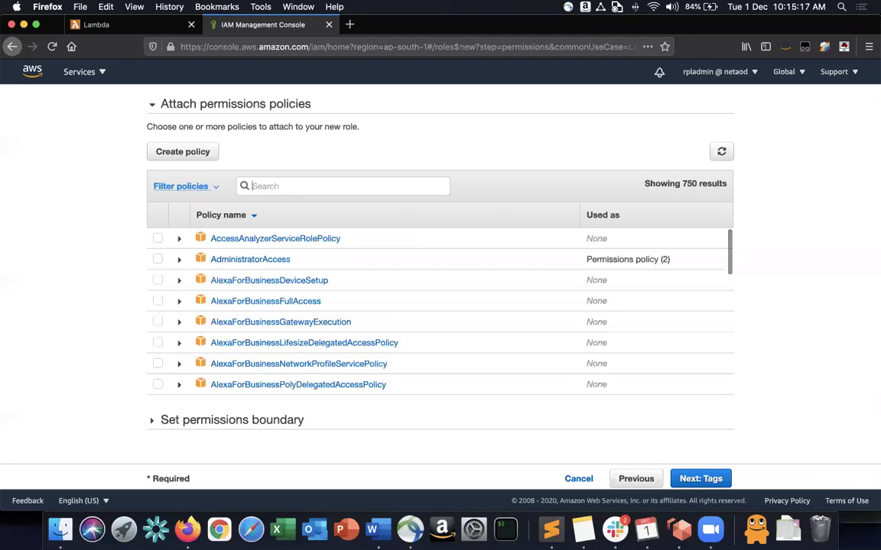
pyautogui.scroll(-10, 318, 305)
pyautogui.scroll(10, 309, 270)
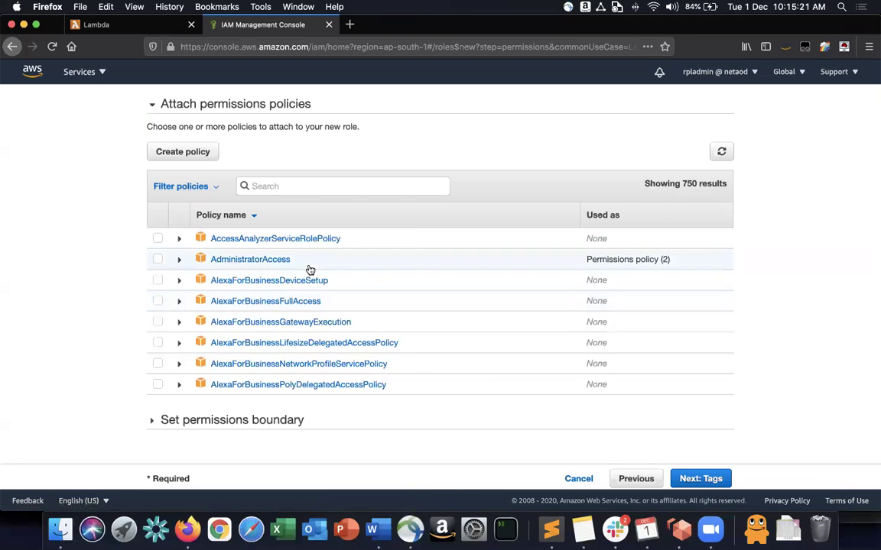
# Step: Set the Lambda function's execution role to create a new role with basic Lambda permissions
pyautogui.click(118, 25)
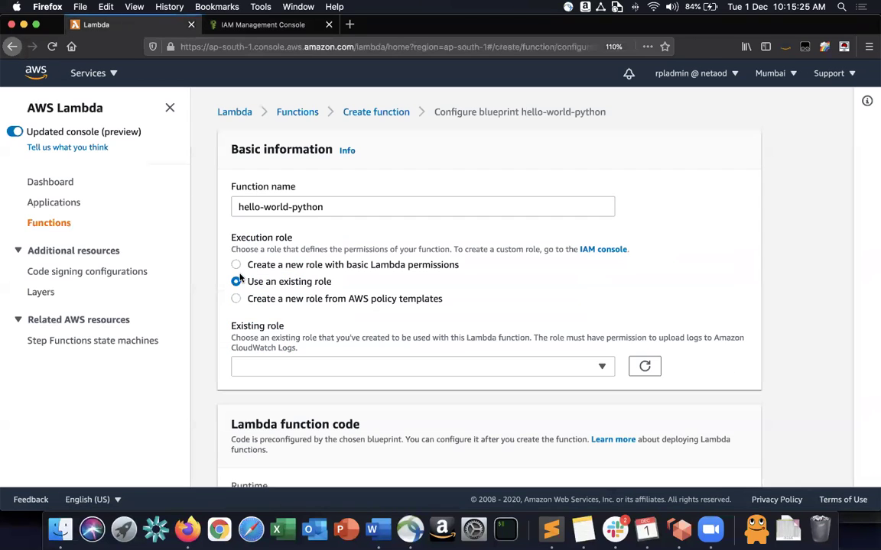
pyautogui.click(282, 267)
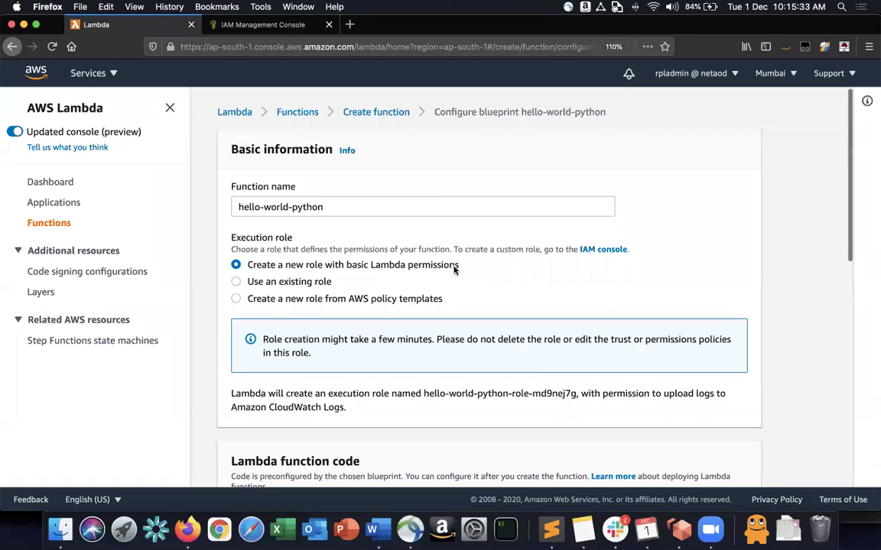
# Step: Cancel the unfinished role in the IAM console and look through the list of existing roles
pyautogui.click(241, 25)
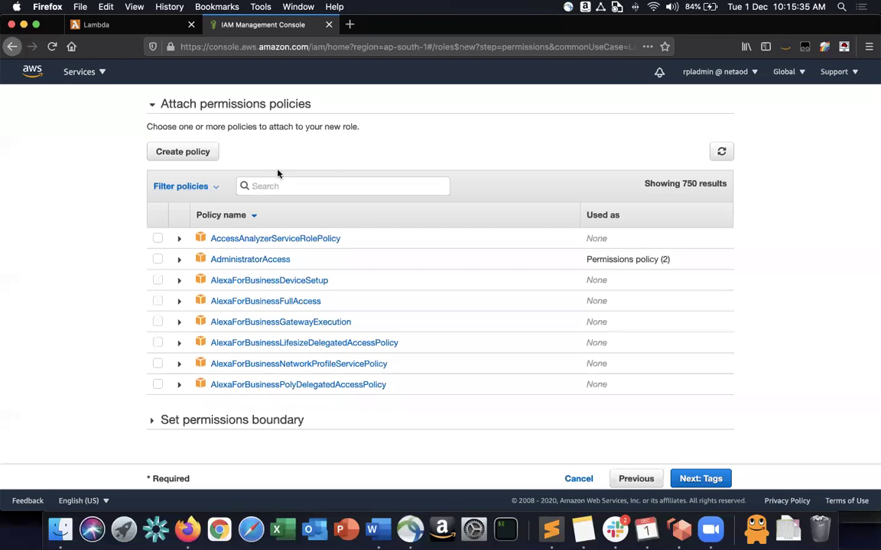
pyautogui.click(580, 479)
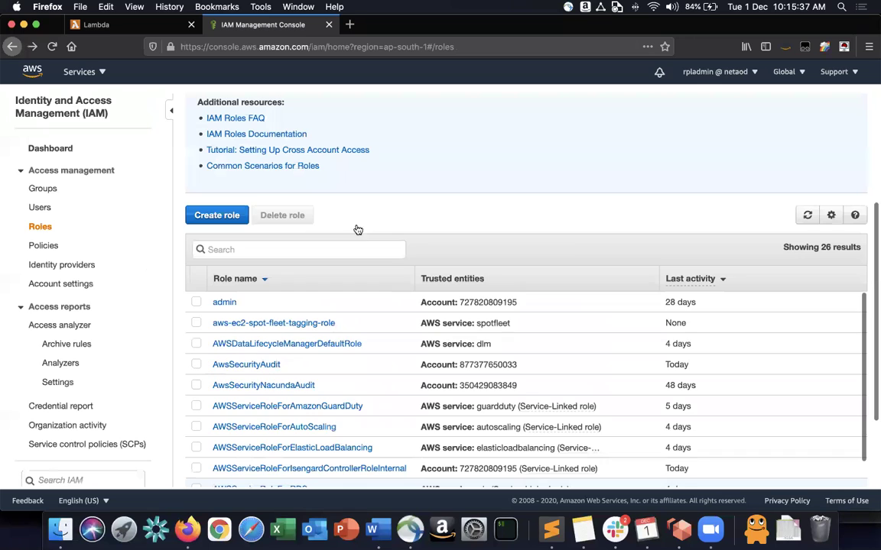
pyautogui.scroll(-10, 346, 344)
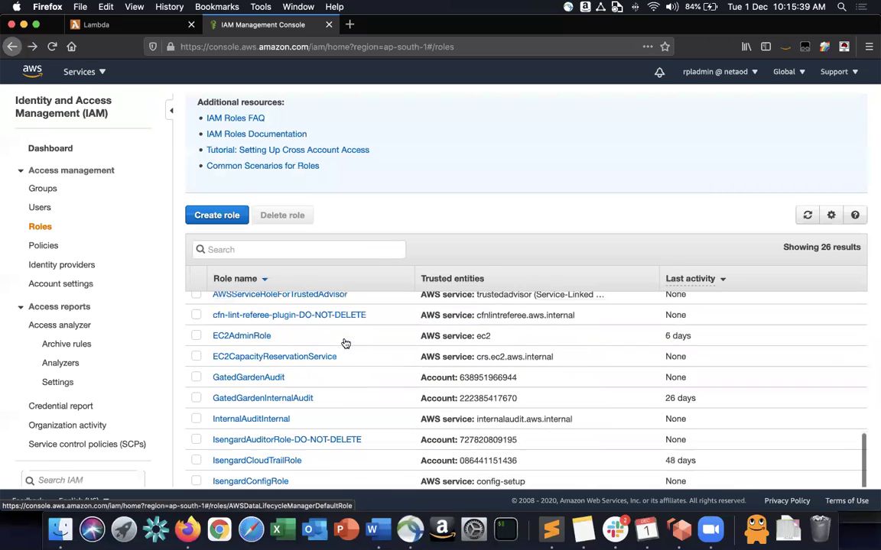
pyautogui.scroll(10, 346, 343)
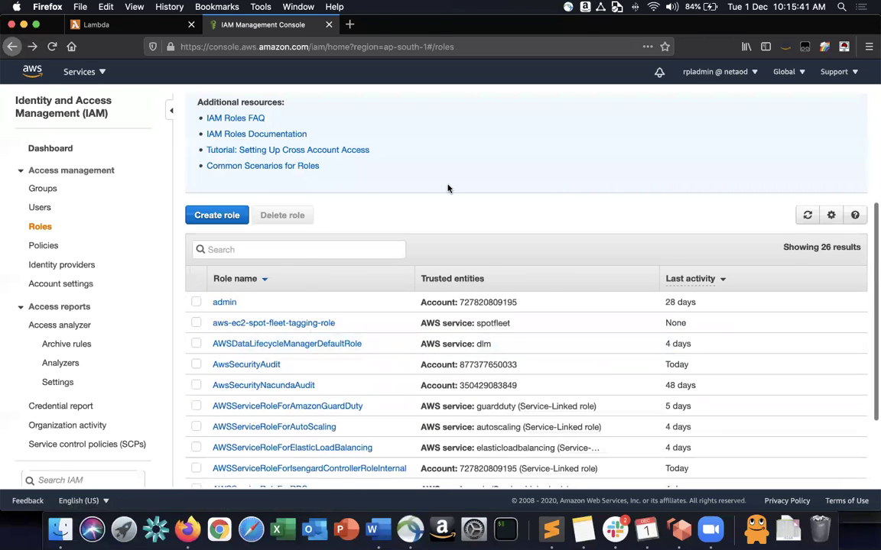
pyautogui.press('super+grave')
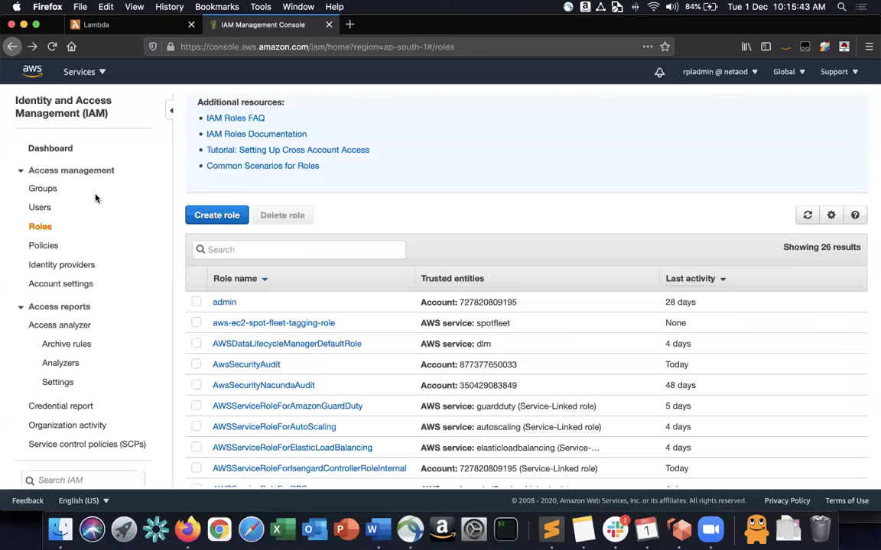
pyautogui.press('super+grave')
# Step: Copy the name of the execution role that Lambda will create for the hello-world-python function
pyautogui.click(128, 25)
pyautogui.scroll(-2, 313, 281)
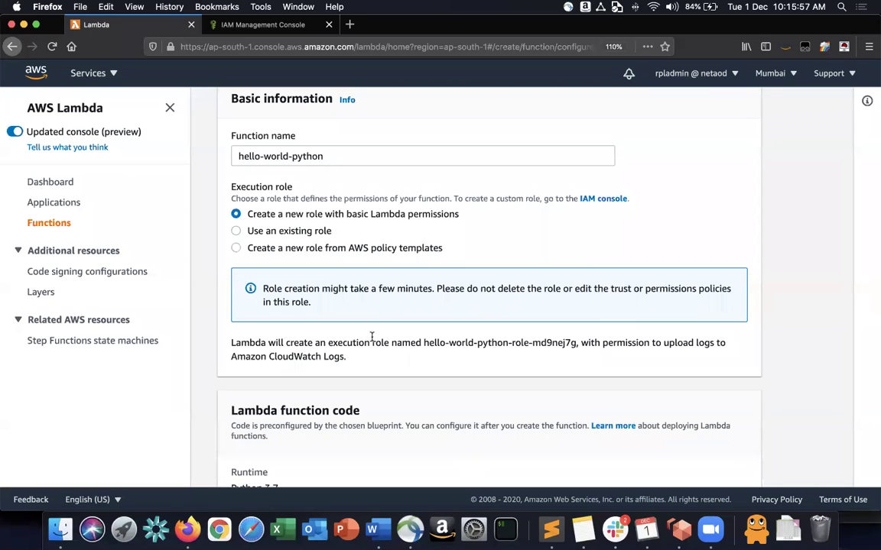
pyautogui.moveTo(424, 344); pyautogui.dragTo(579, 337)
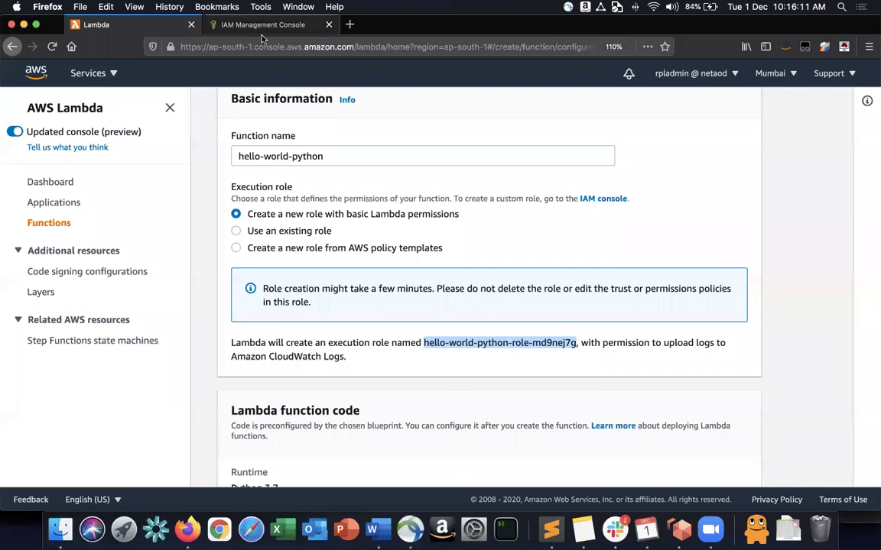
# Step: Start another IAM role for the Lambda use case and filter its permissions policies by "cloudwatc"
pyautogui.click(234, 27)
pyautogui.click(229, 215)
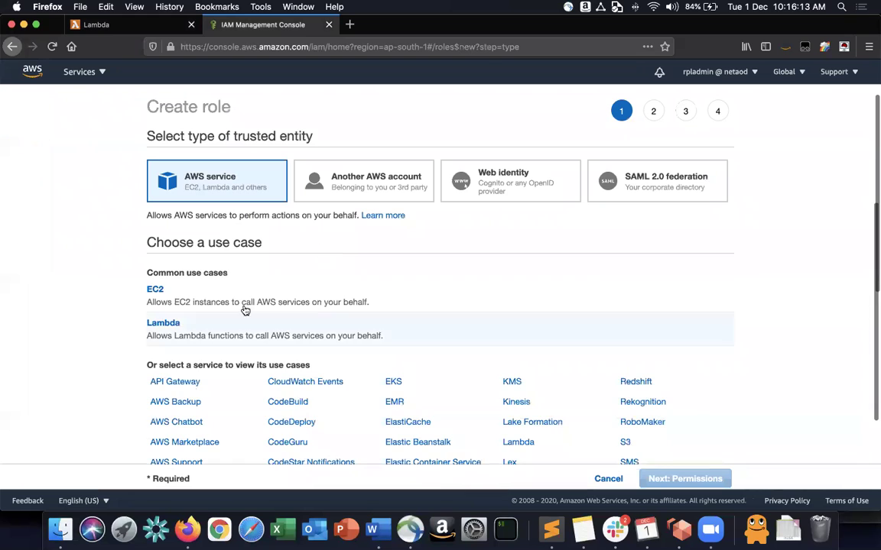
pyautogui.click(675, 477)
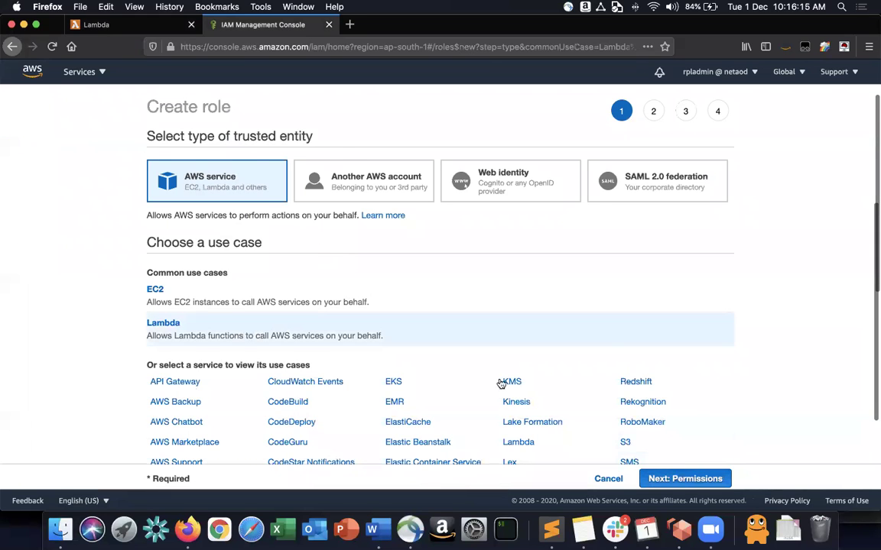
pyautogui.write('cloudwatc')
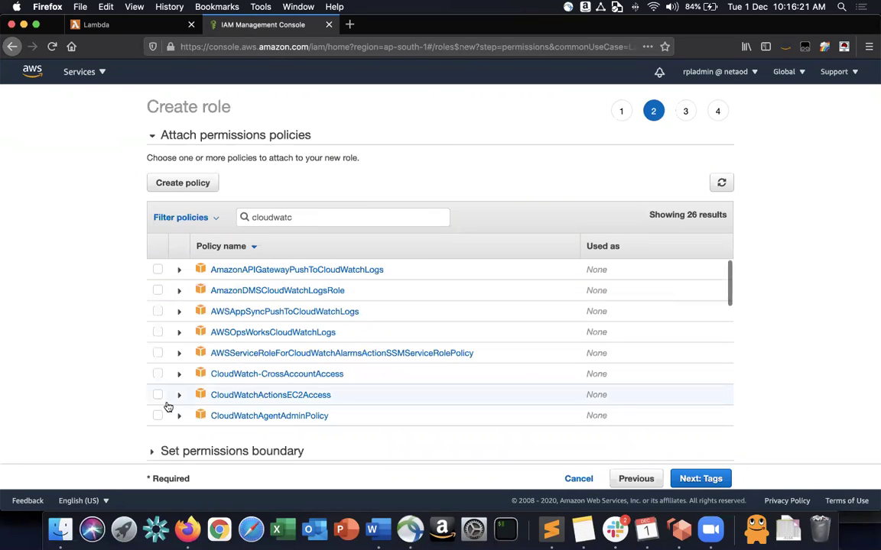
# Step: Select the CloudWatchLogsFullAccess policy for attachment to the new role
pyautogui.scroll(-5, 168, 407)
pyautogui.scroll(-2, 168, 407)
pyautogui.scroll(3, 168, 408)
pyautogui.scroll(-5, 168, 407)
pyautogui.scroll(-1, 168, 382)
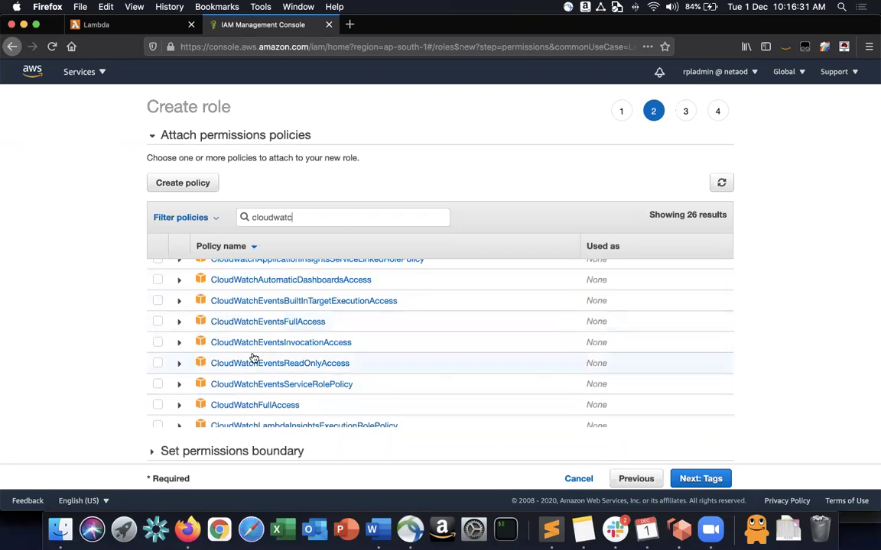
pyautogui.scroll(-3, 251, 359)
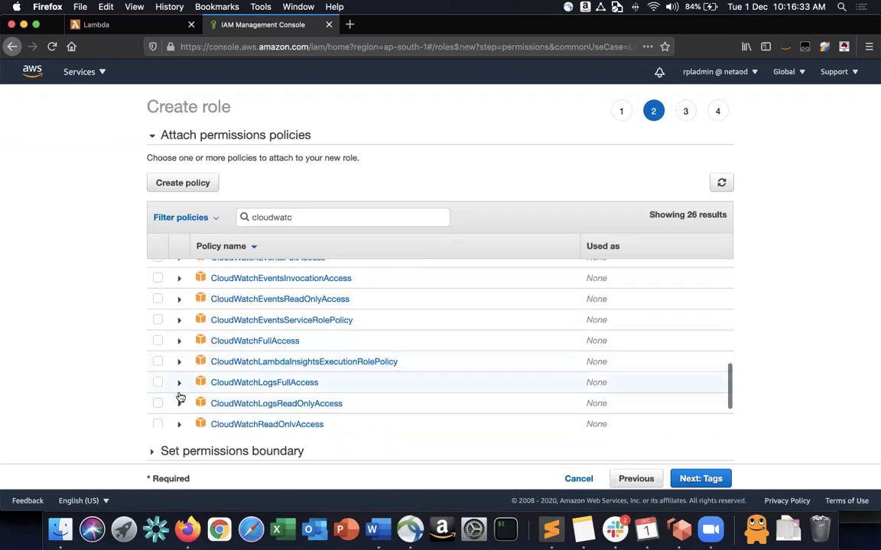
pyautogui.click(158, 383)
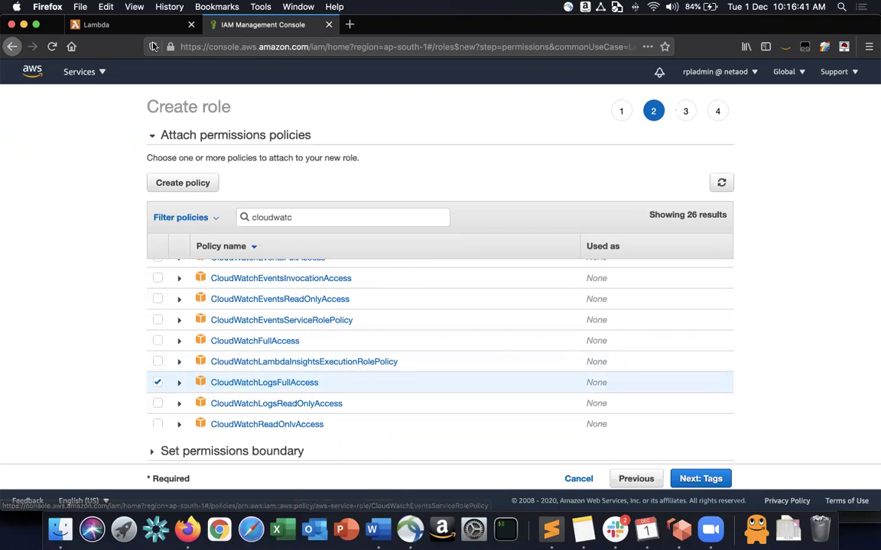
# Step: Check the CloudWatch Logs upload permission of the new execution role and the preconfigured code in the Lambda function form
pyautogui.click(133, 25)
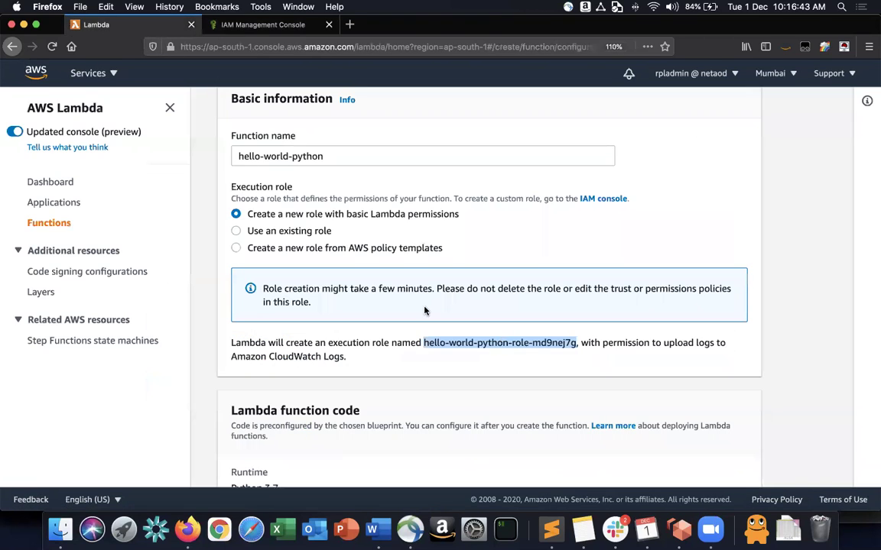
pyautogui.click(664, 338)
pyautogui.moveTo(664, 338); pyautogui.dragTo(664, 359)
pyautogui.click(665, 362)
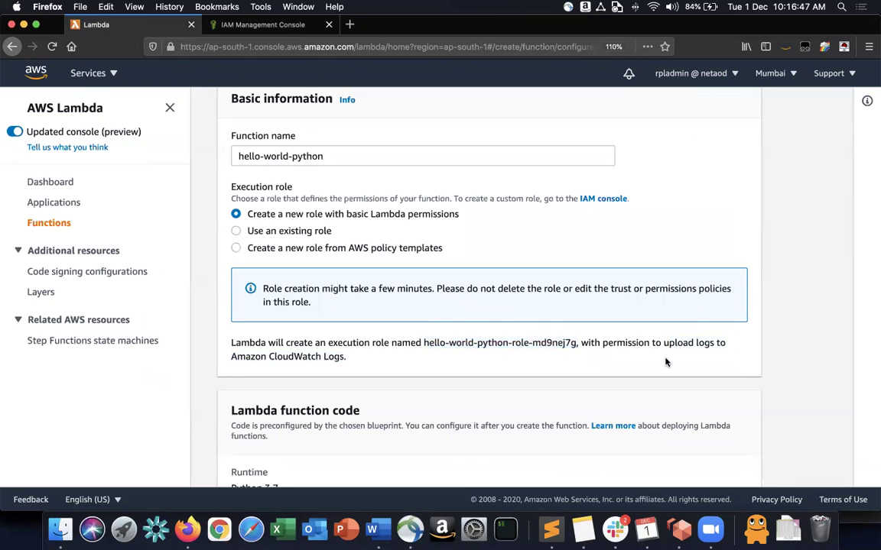
pyautogui.scroll(-5, 665, 362)
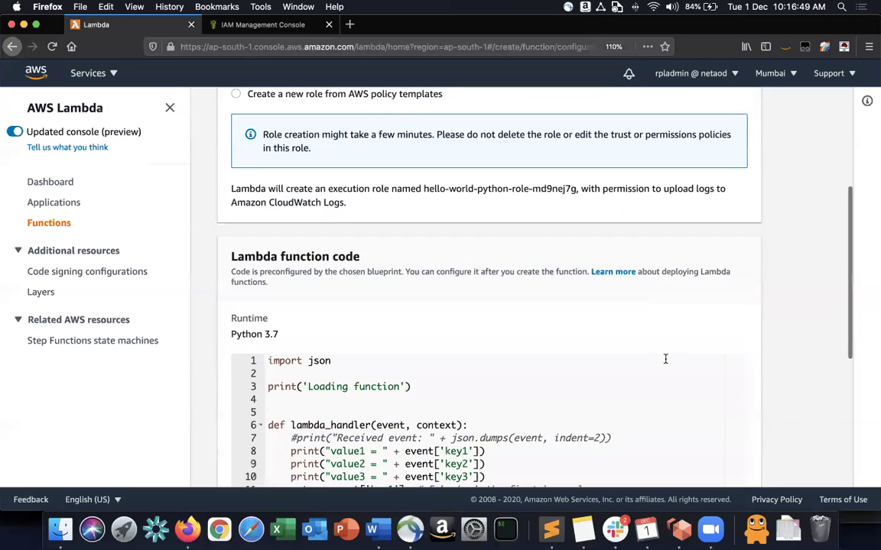
pyautogui.press('super+grave')
pyautogui.press('super+grave')
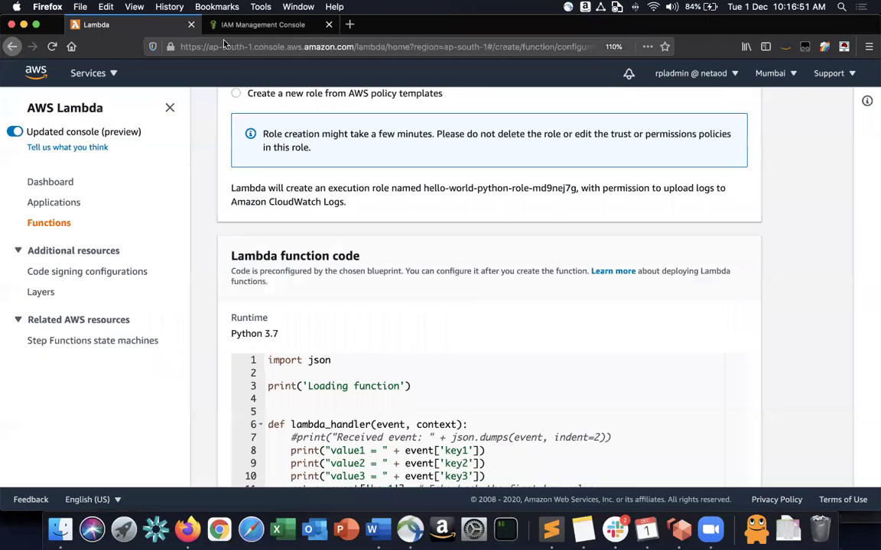
# Step: Cancel the unfinished role in the IAM console and search the existing roles for hello-world-python-role-md9nej7g
pyautogui.hotkey('ctrl', 'Tab')
pyautogui.click(578, 479)
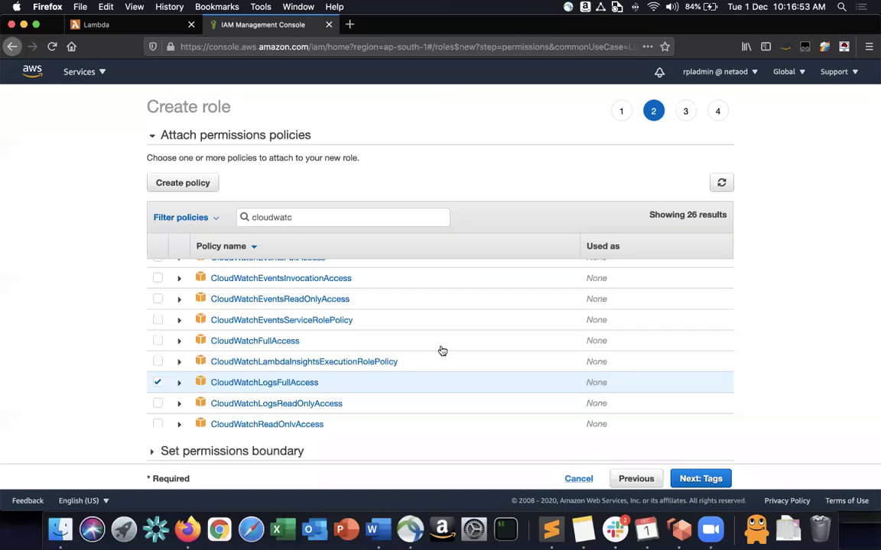
pyautogui.click(331, 246)
pyautogui.write('hello-world-python-role-md9nejrg')
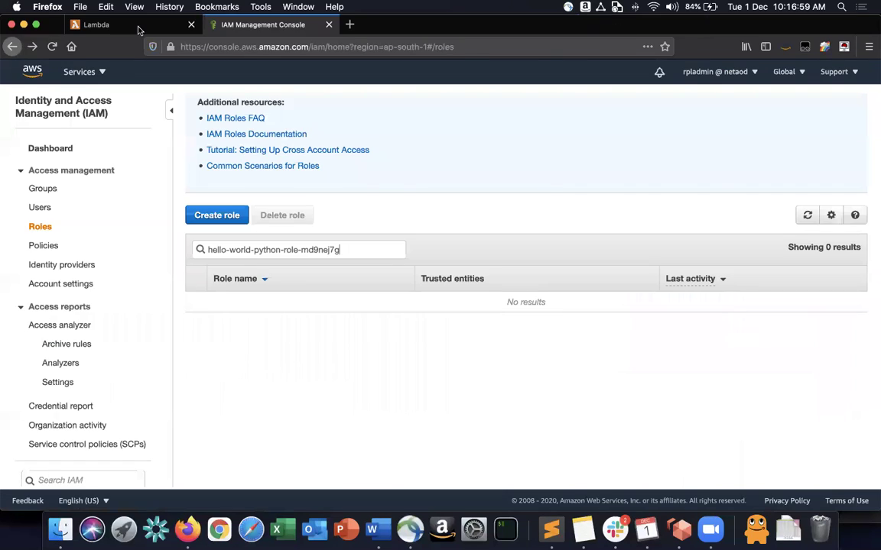
pyautogui.click(139, 30)
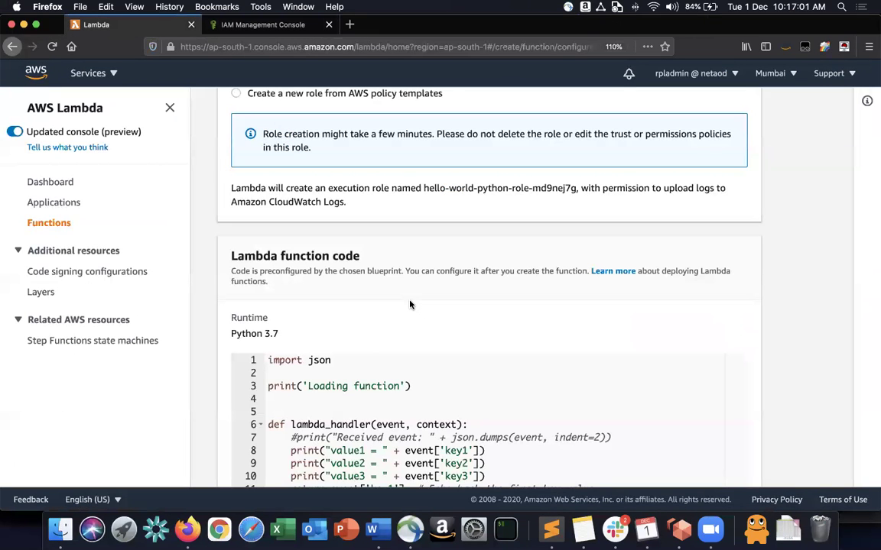
# Step: Review the runtime and the preconfigured lambda_handler code in the Lambda function code section of the creation form
pyautogui.scroll(-3, 410, 305)
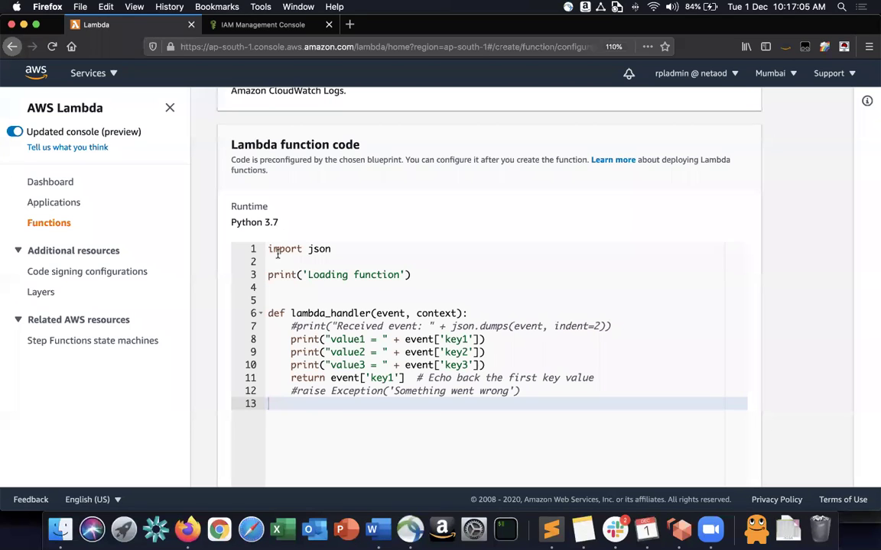
pyautogui.moveTo(231, 221); pyautogui.dragTo(317, 222)
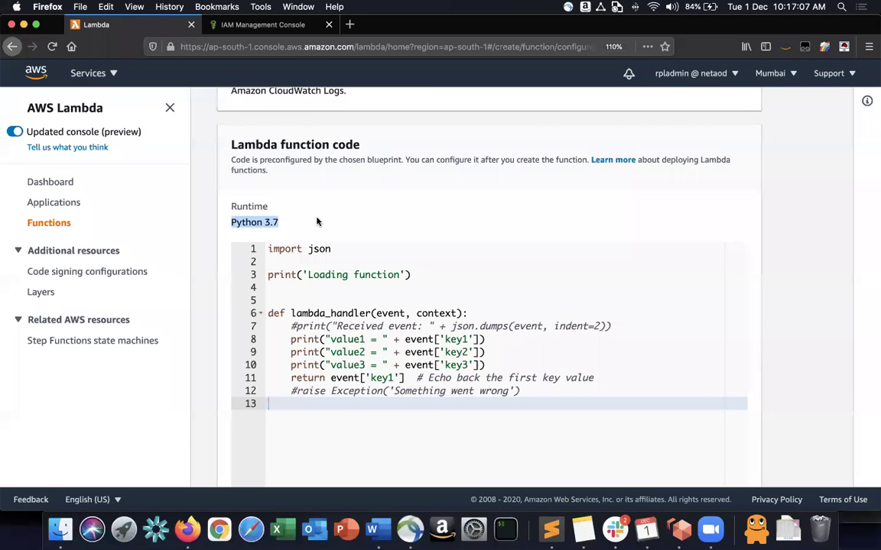
pyautogui.moveTo(232, 204); pyautogui.dragTo(298, 212)
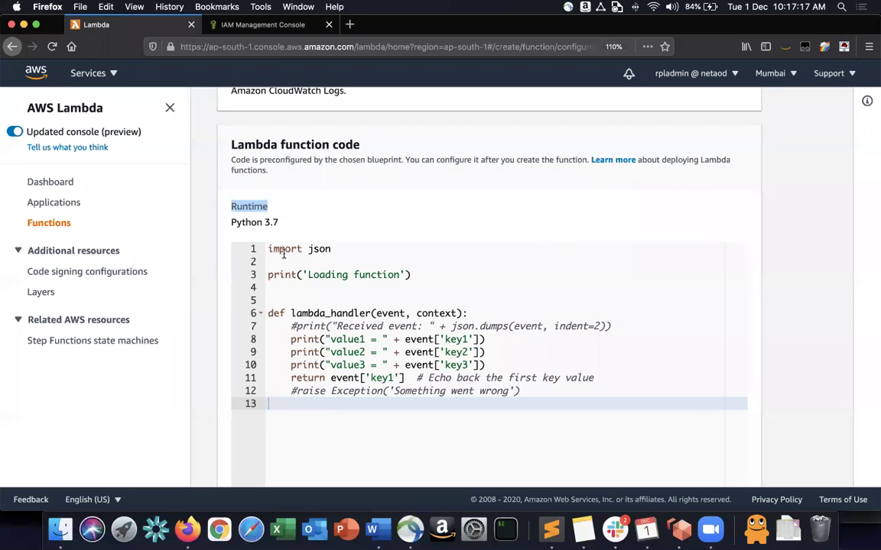
pyautogui.moveTo(284, 255); pyautogui.dragTo(299, 352)
pyautogui.click(372, 364)
pyautogui.scroll(-2, 371, 365)
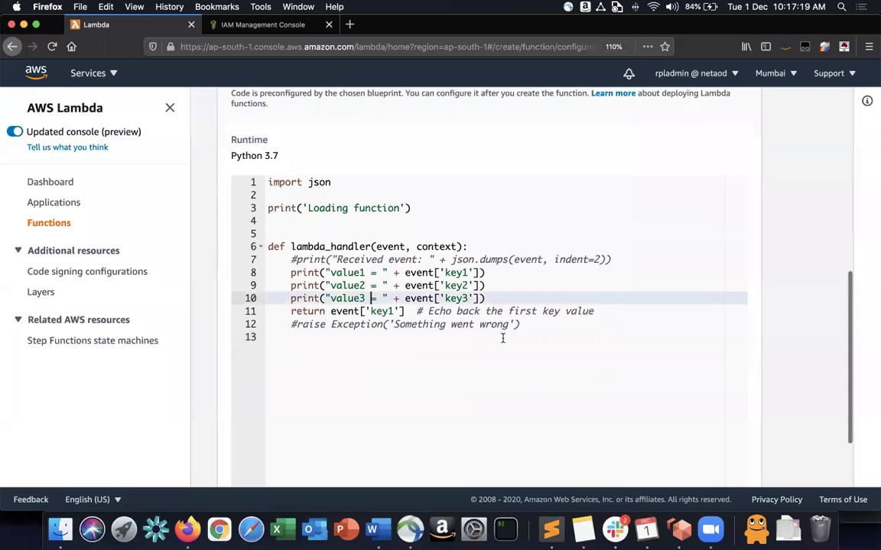
pyautogui.click(507, 336)
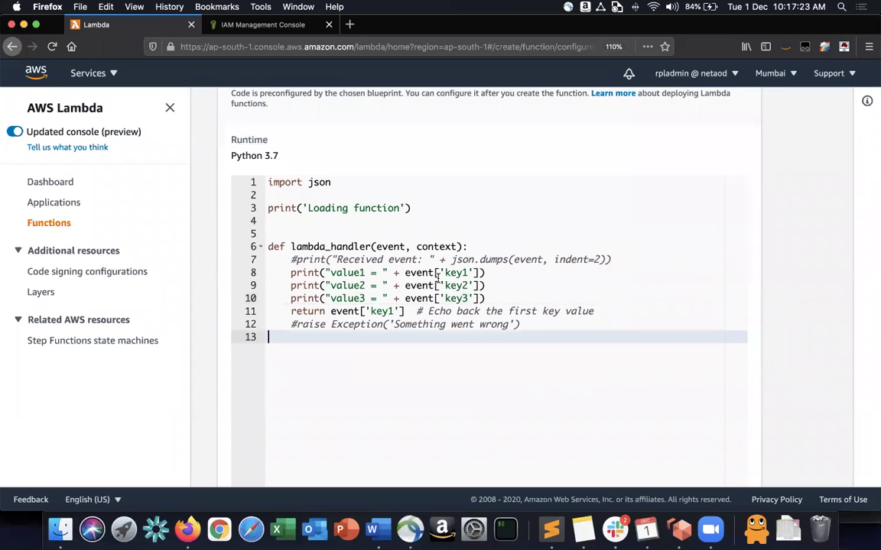
pyautogui.scroll(-3, 437, 275)
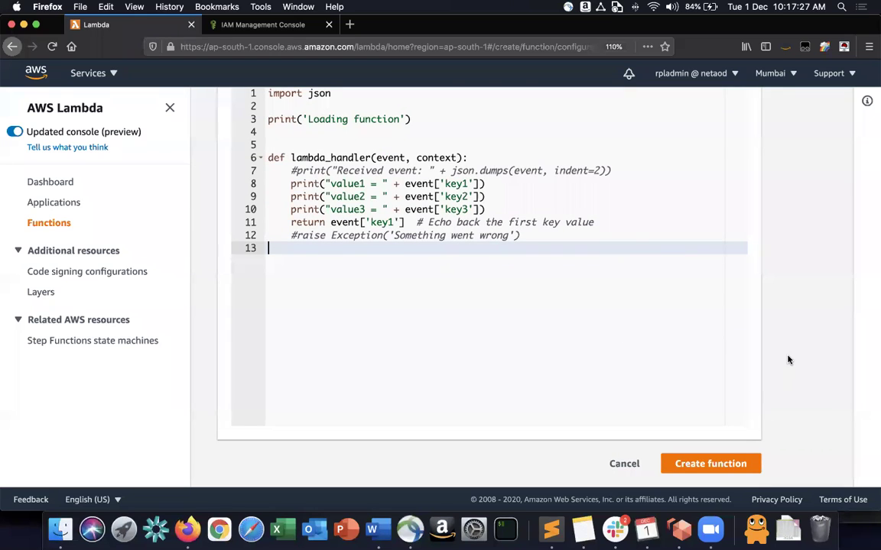
# Step: Check the serverless tutorial page for its instructions on reviewing the example code and creating the function
pyautogui.press('super+grave')
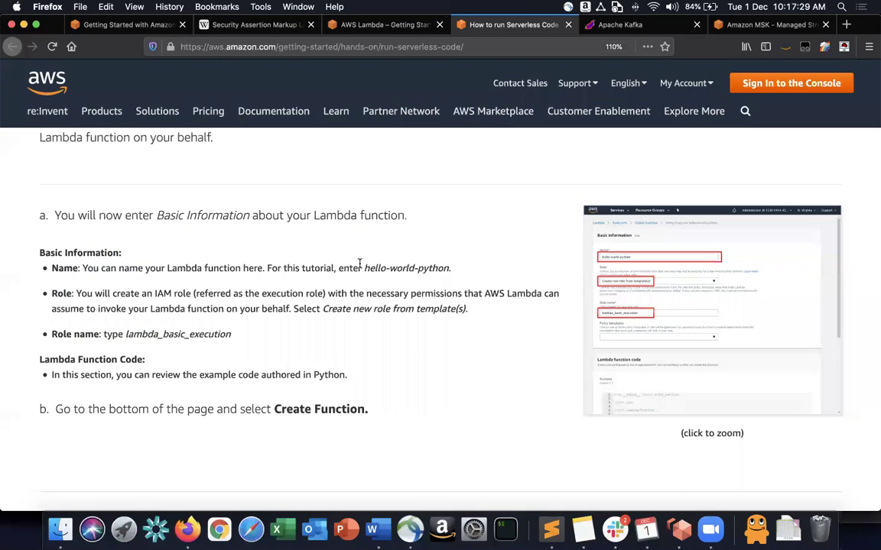
pyautogui.moveTo(280, 409); pyautogui.dragTo(396, 409)
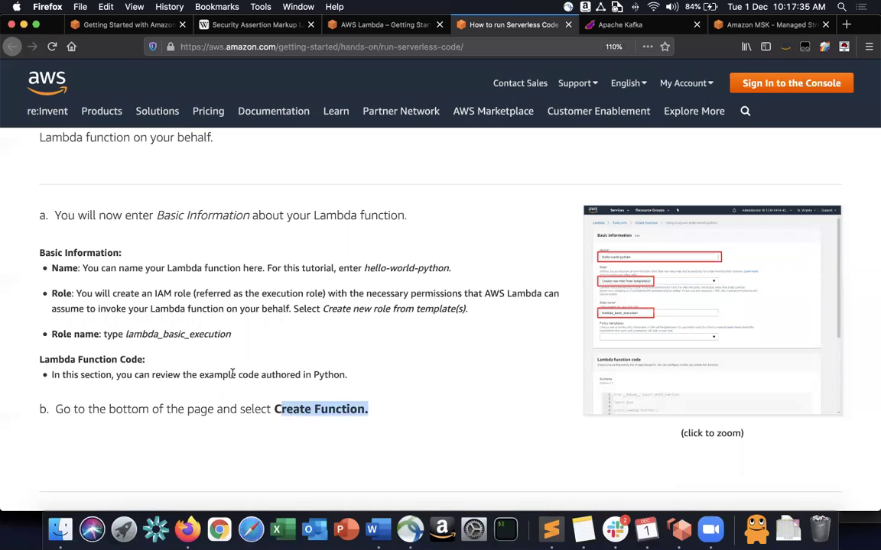
pyautogui.moveTo(260, 375); pyautogui.dragTo(348, 375)
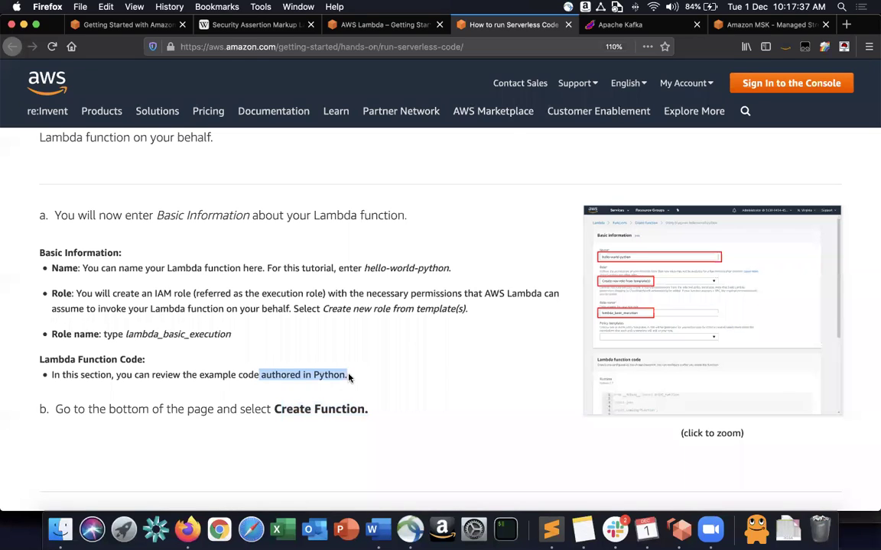
pyautogui.moveTo(275, 409); pyautogui.dragTo(358, 412)
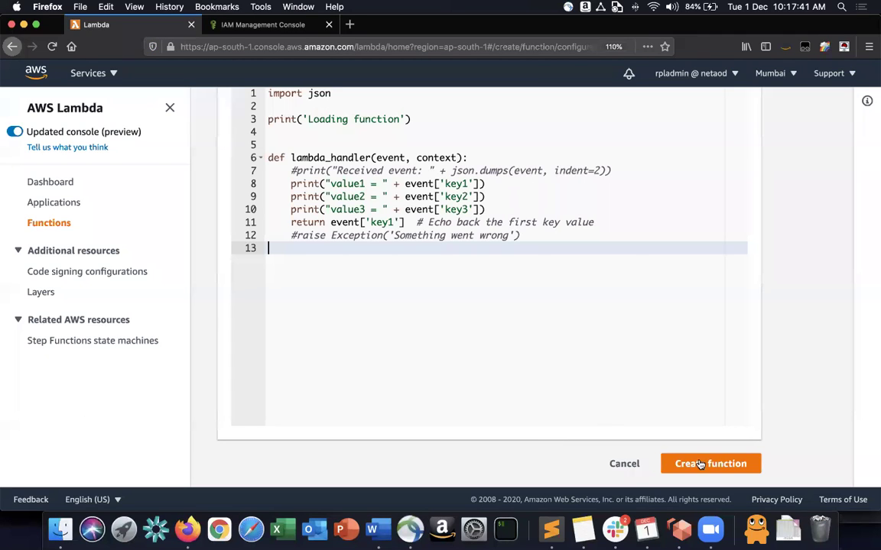
# Step: Create the hello-world-python function from the completed form in the Lambda console and dismiss the success notification
pyautogui.click(699, 463)
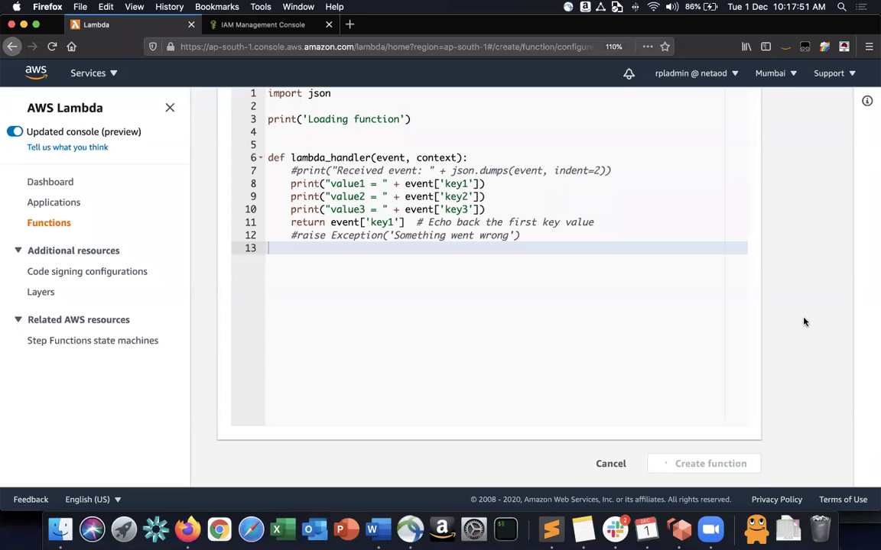
pyautogui.scroll(10, 804, 321)
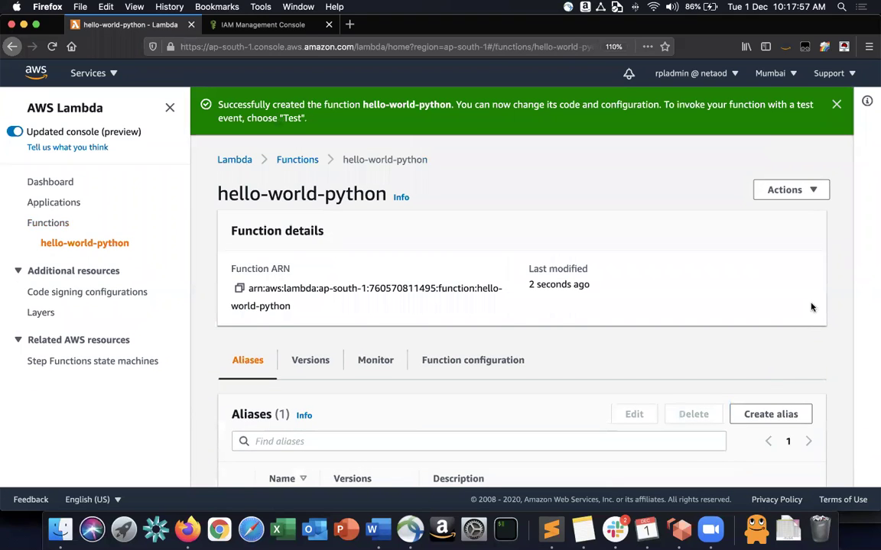
pyautogui.click(835, 106)
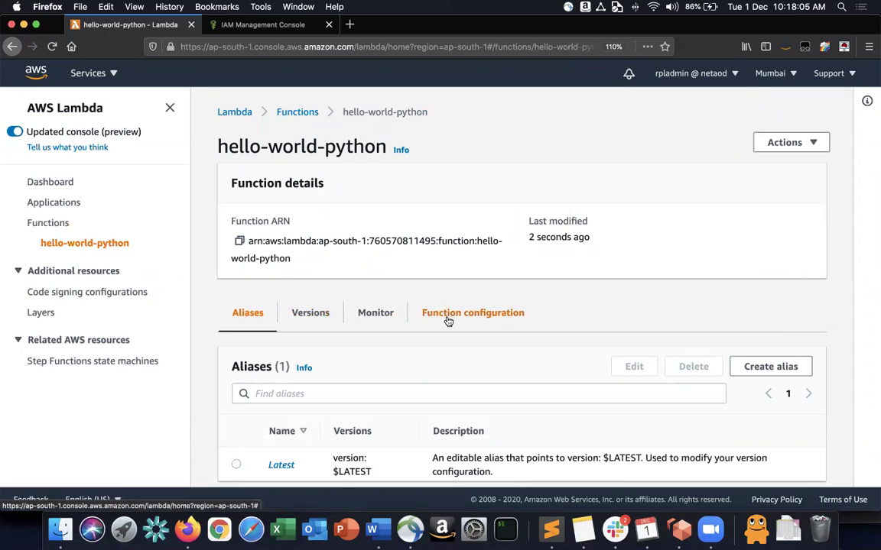
# Step: Examine the hello-world-python function's aliases, versions and CloudWatch metrics
pyautogui.scroll(-1, 448, 320)
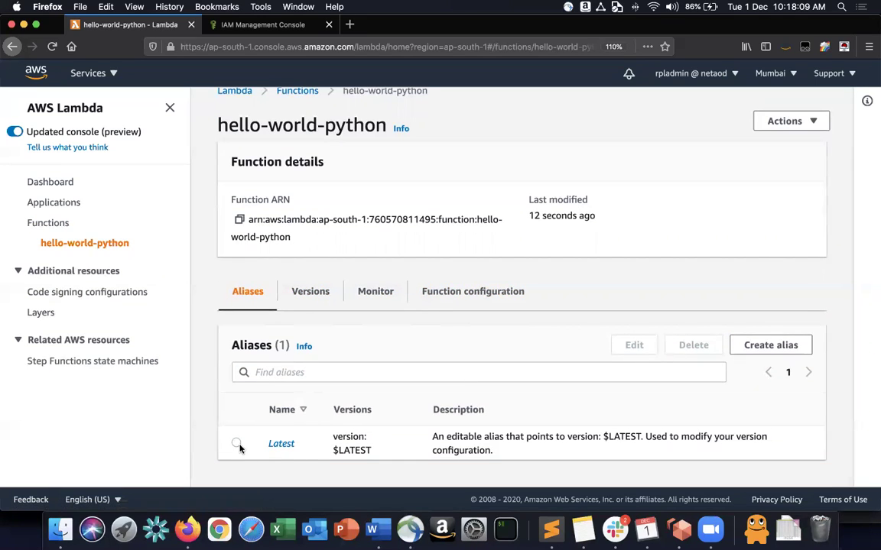
pyautogui.click(299, 307)
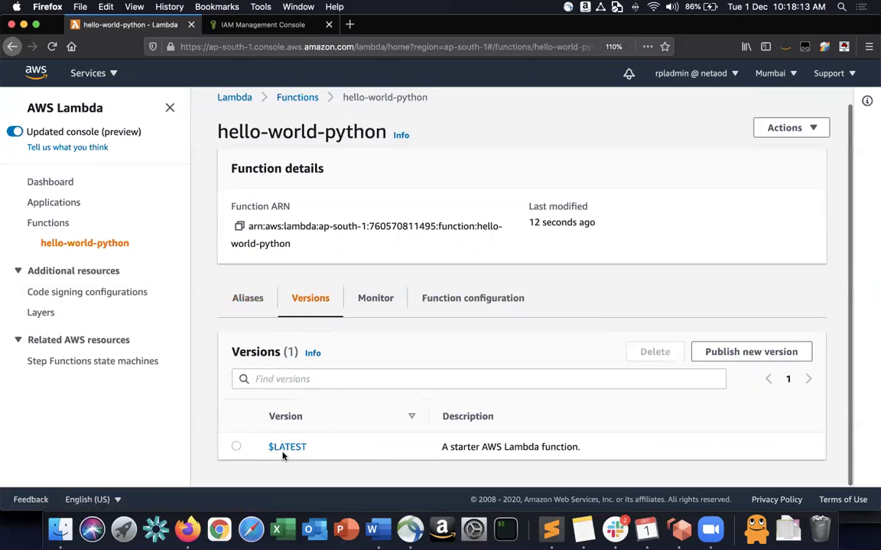
pyautogui.click(387, 296)
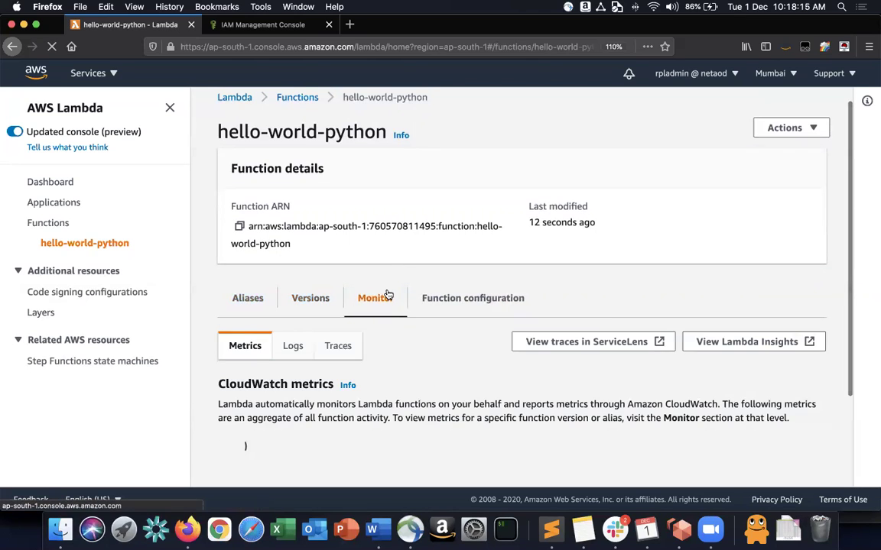
pyautogui.scroll(-3, 387, 293)
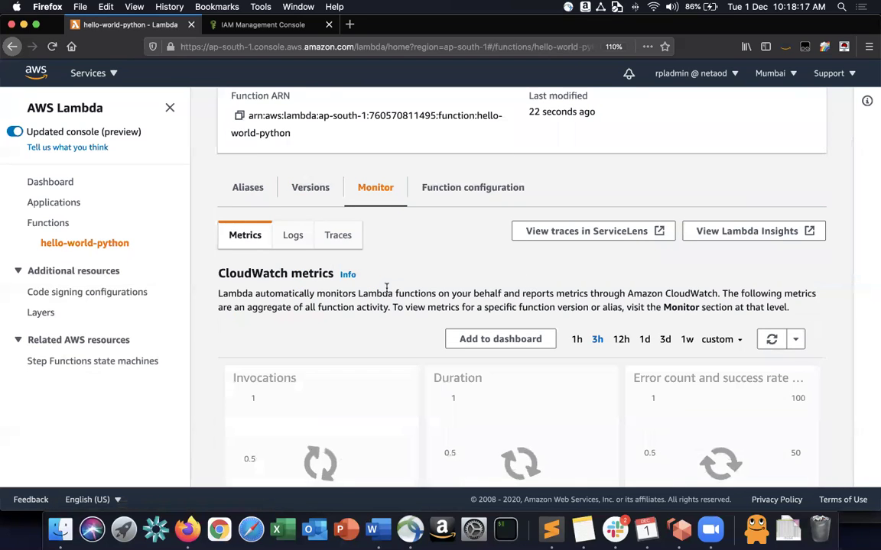
pyautogui.scroll(-3, 464, 299)
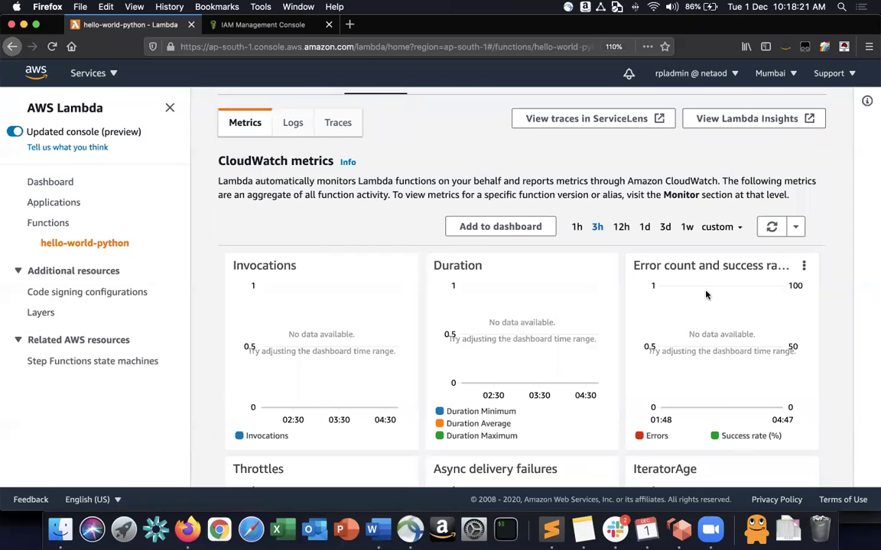
pyautogui.scroll(-1, 704, 292)
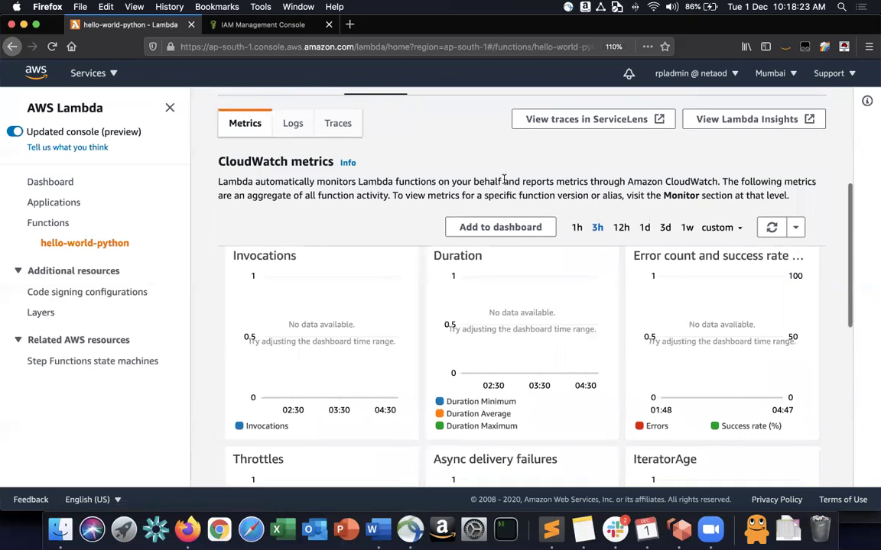
pyautogui.scroll(5, 505, 178)
# Step: Inspect the tag key and value in the hello-world-python function configuration
pyautogui.click(472, 261)
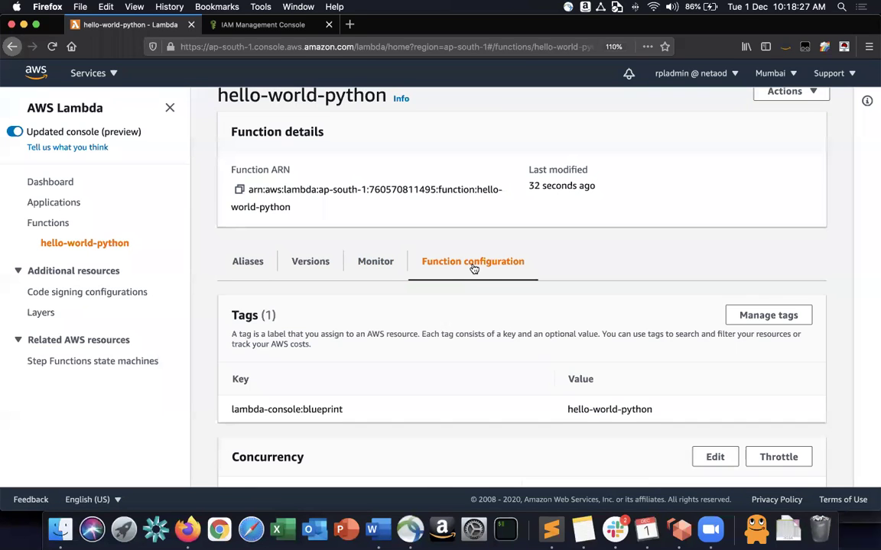
pyautogui.scroll(-5, 472, 267)
pyautogui.moveTo(268, 206); pyautogui.dragTo(377, 211)
pyautogui.moveTo(563, 205); pyautogui.dragTo(655, 222)
pyautogui.click(655, 222)
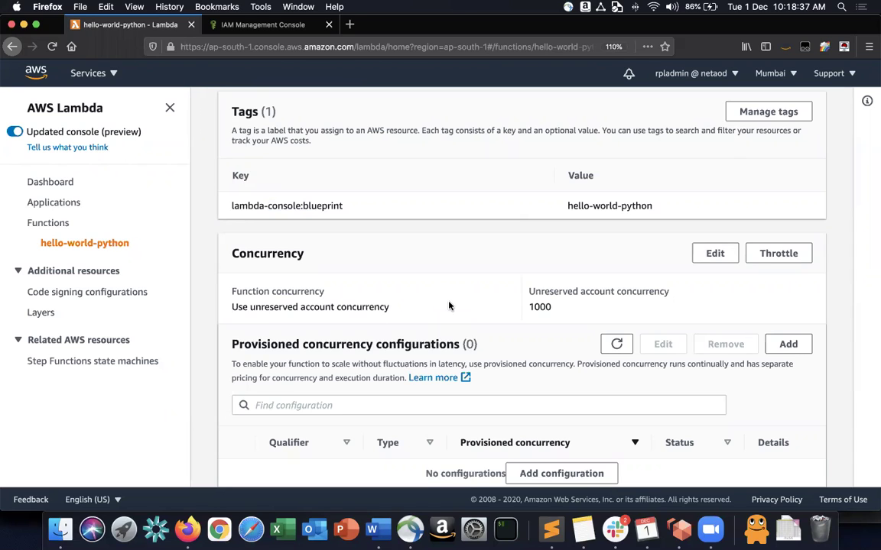
# Step: View the function's concurrency editing options and its throttle confirmation, cancelling both
pyautogui.click(715, 255)
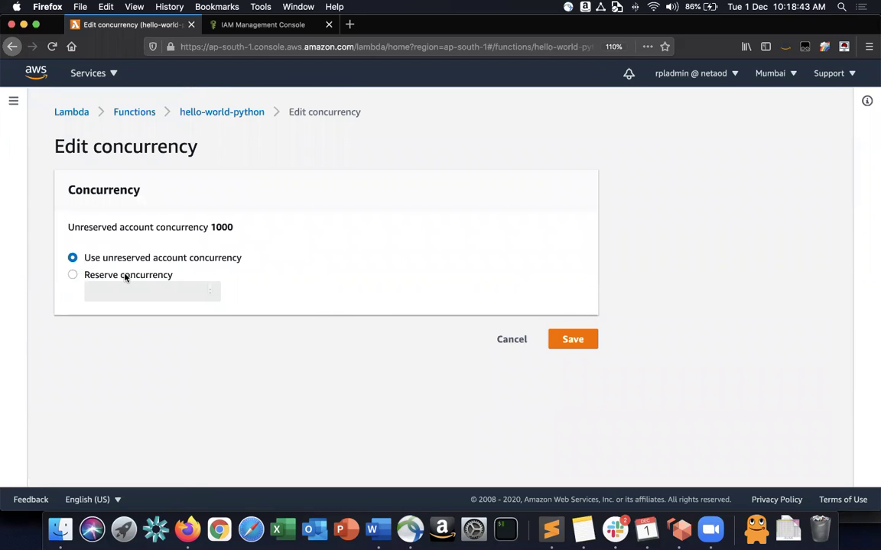
pyautogui.click(509, 337)
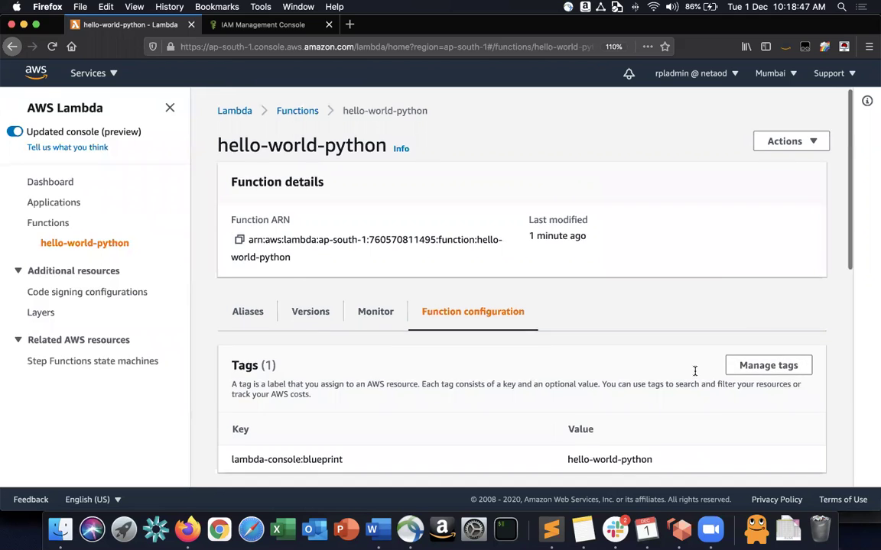
pyautogui.scroll(-5, 695, 370)
pyautogui.click(776, 235)
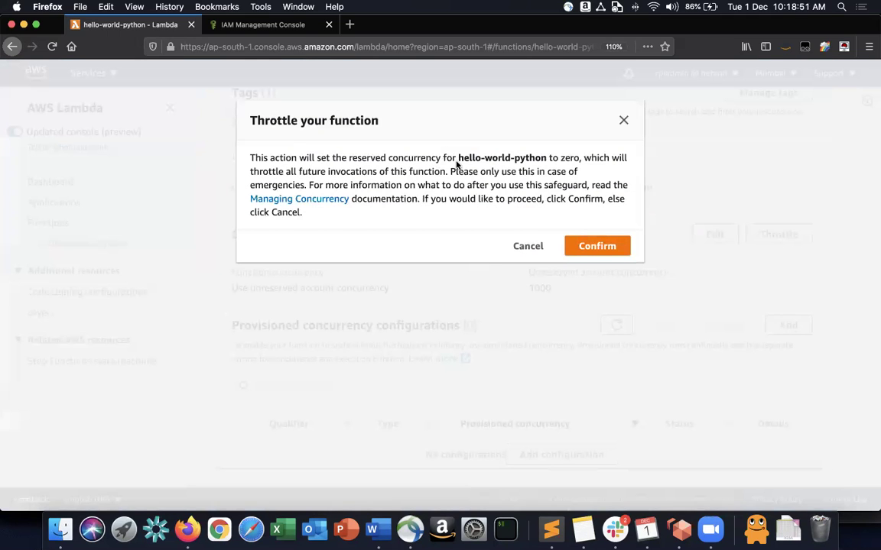
pyautogui.click(528, 246)
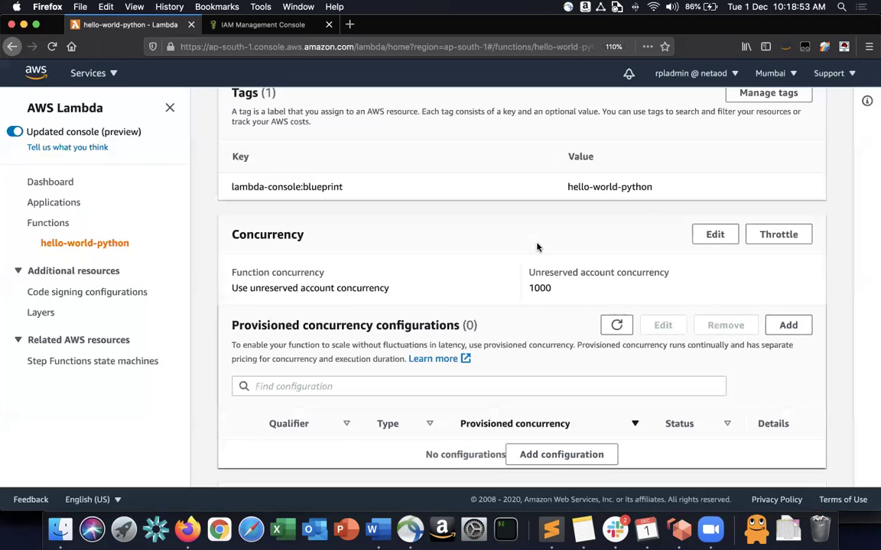
# Step: Look over the code signing configuration and the available function actions, and return to the list of functions
pyautogui.scroll(-5, 538, 278)
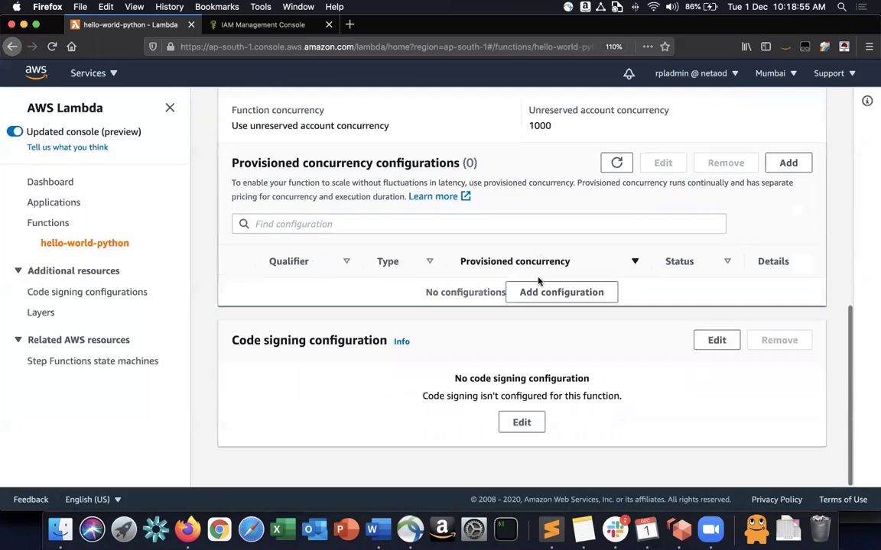
pyautogui.scroll(10, 539, 281)
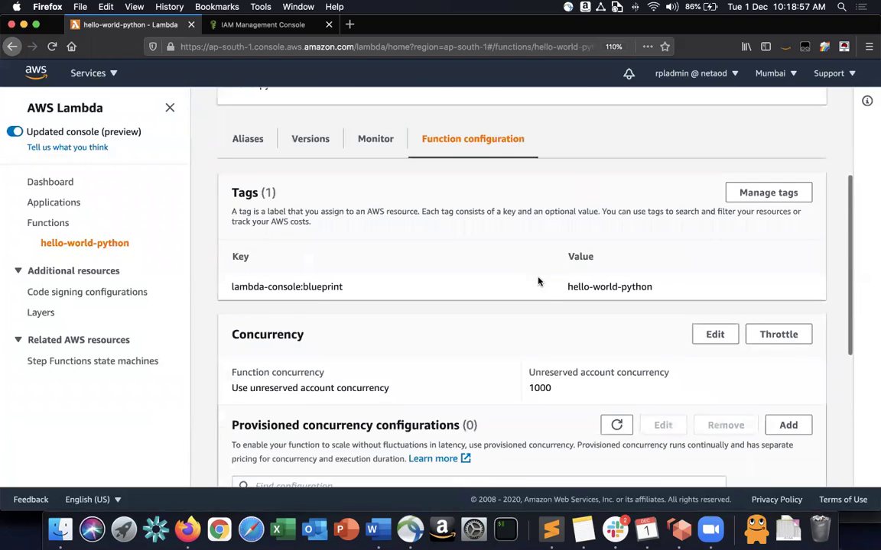
pyautogui.scroll(3, 538, 282)
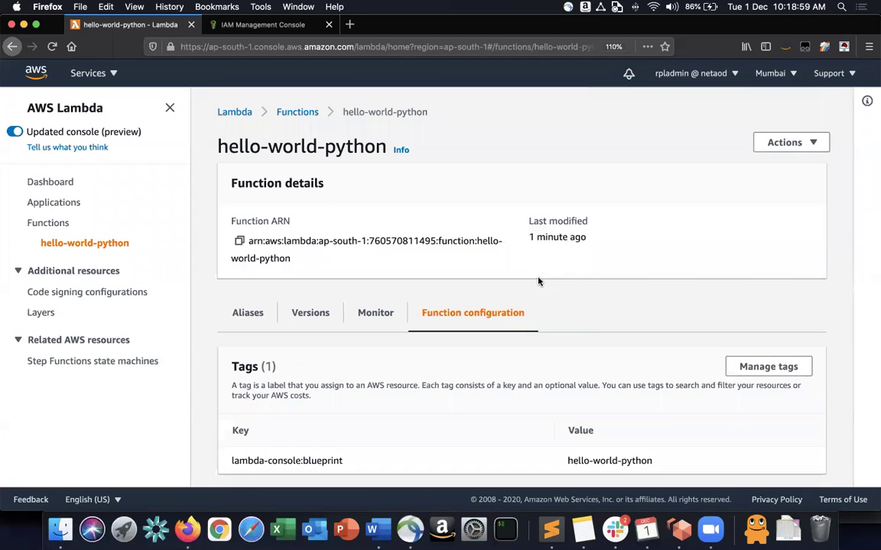
pyautogui.click(811, 139)
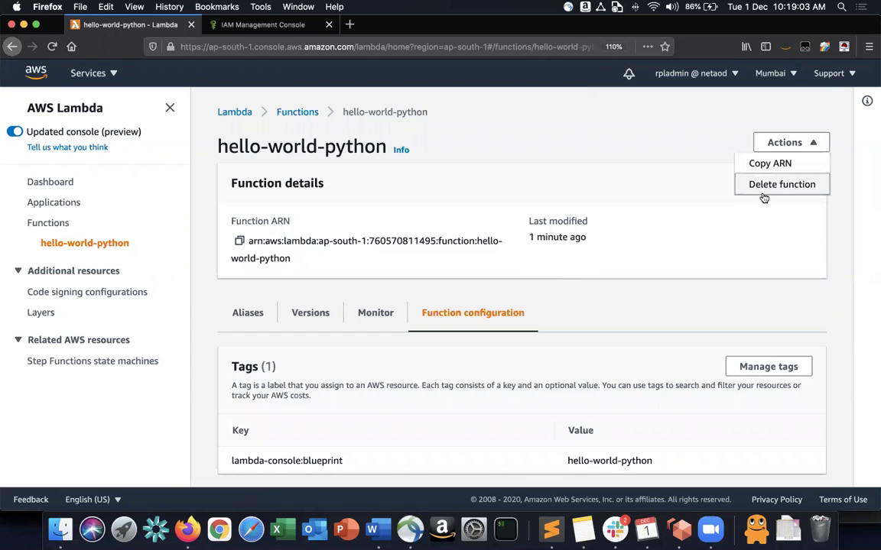
pyautogui.click(234, 329)
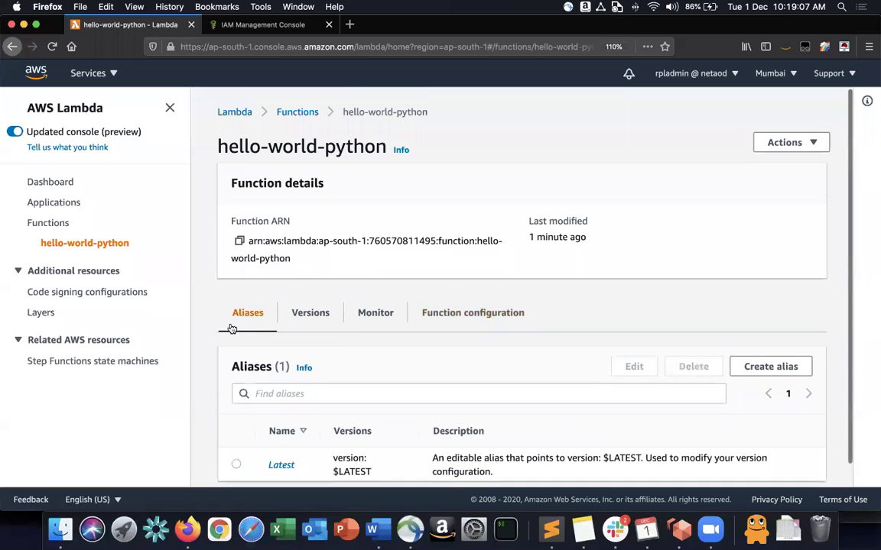
pyautogui.click(298, 112)
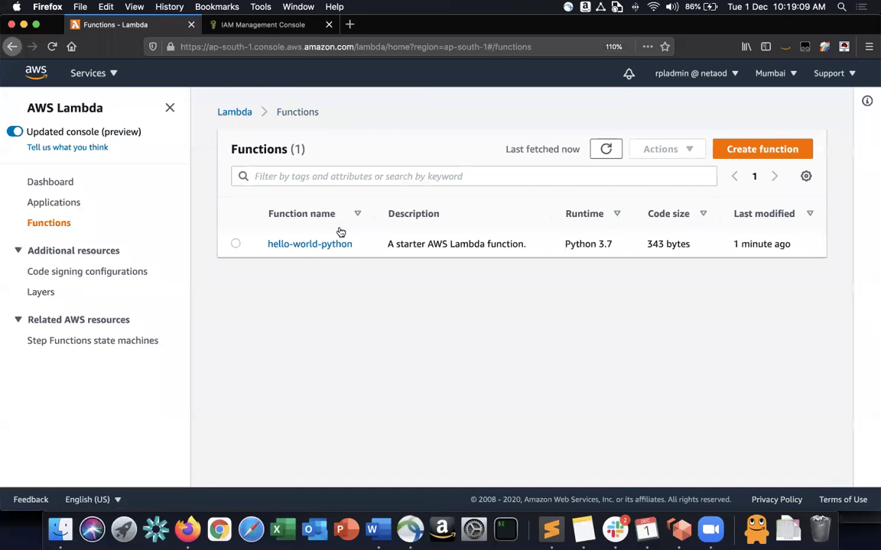
pyautogui.tripleClick(663, 245)
# Step: Read the Runtime section of the serverless tutorial, covering the supported languages and the recommended Python version
pyautogui.press('super+grave')
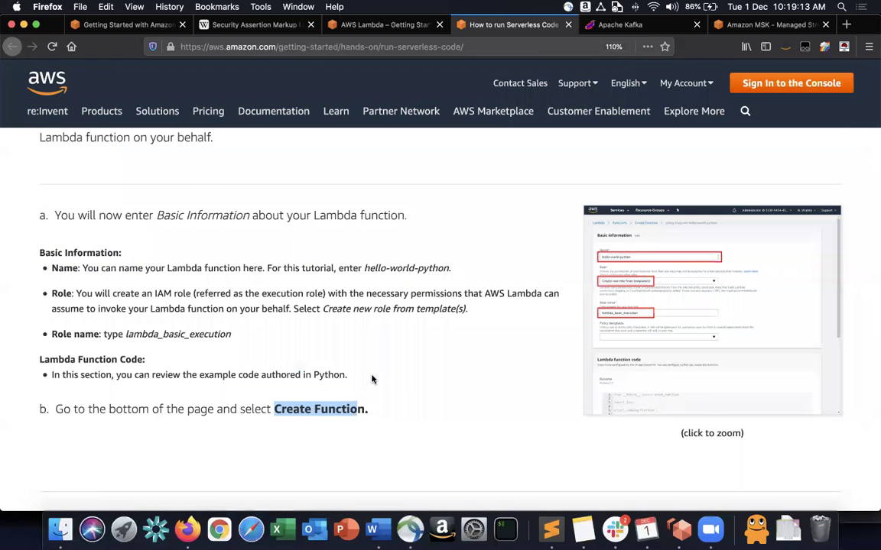
pyautogui.scroll(-7, 371, 374)
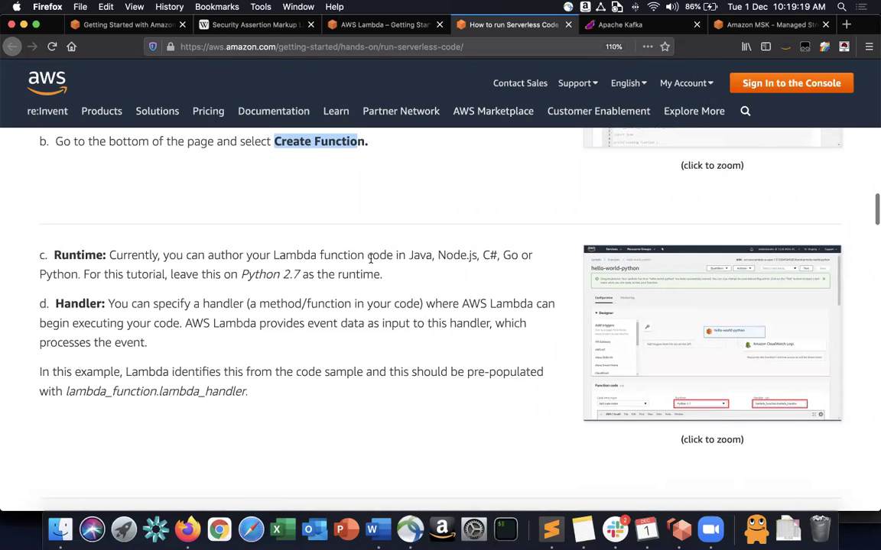
pyautogui.moveTo(397, 256); pyautogui.dragTo(520, 260)
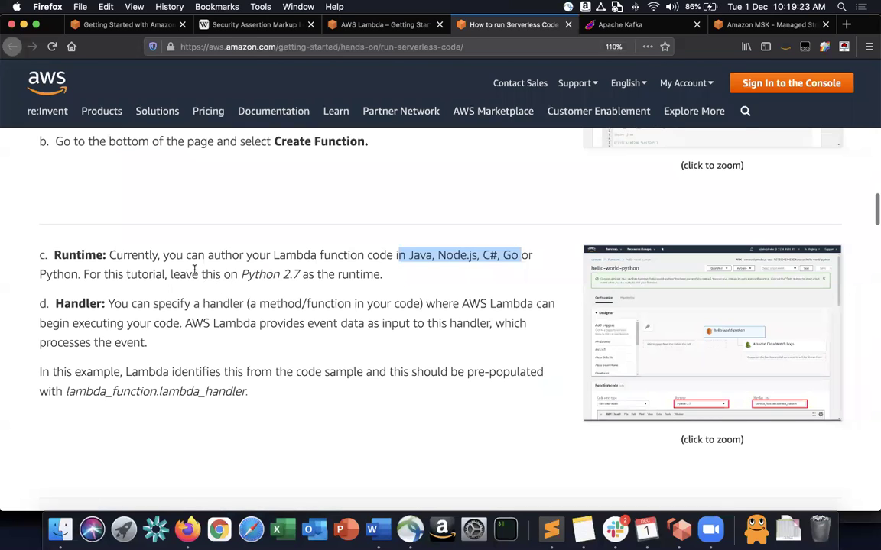
pyautogui.moveTo(241, 274); pyautogui.dragTo(300, 277)
pyautogui.click(300, 277)
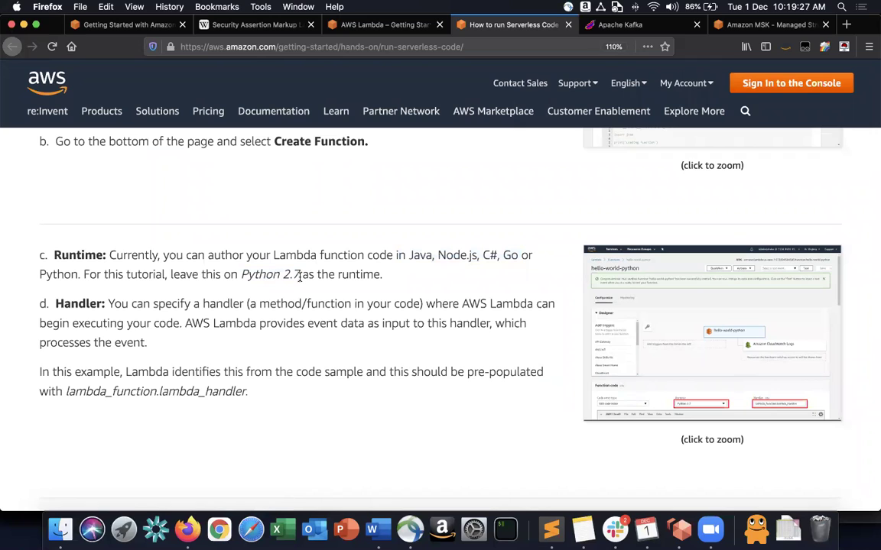
# Step: Read the Handler section of the serverless tutorial and glance at the memory, timeout and VPC instructions below it
pyautogui.scroll(-2, 299, 277)
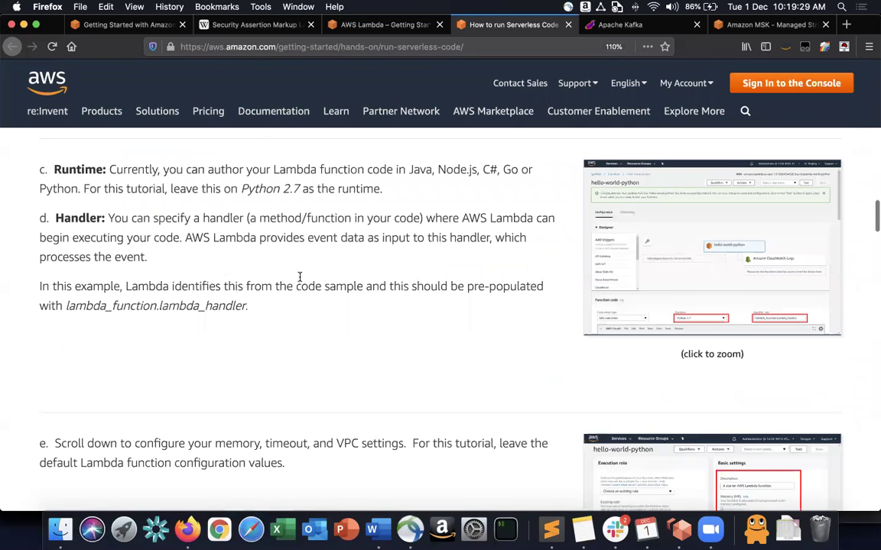
pyautogui.scroll(-2, 300, 277)
pyautogui.scroll(3, 299, 277)
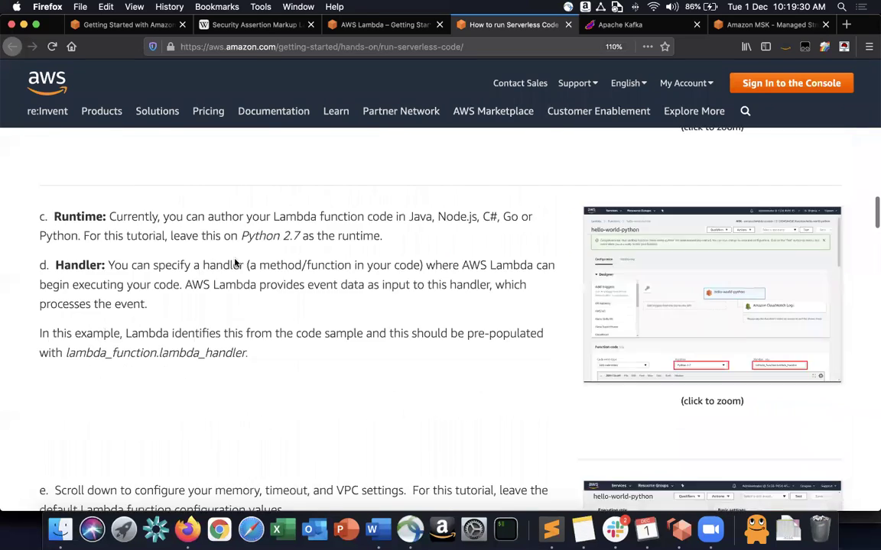
# Step: Opt out of the updated Lambda console preview, cancelling the feedback form, and open the hello-world-python function
pyautogui.press('super+grave')
pyautogui.click(14, 131)
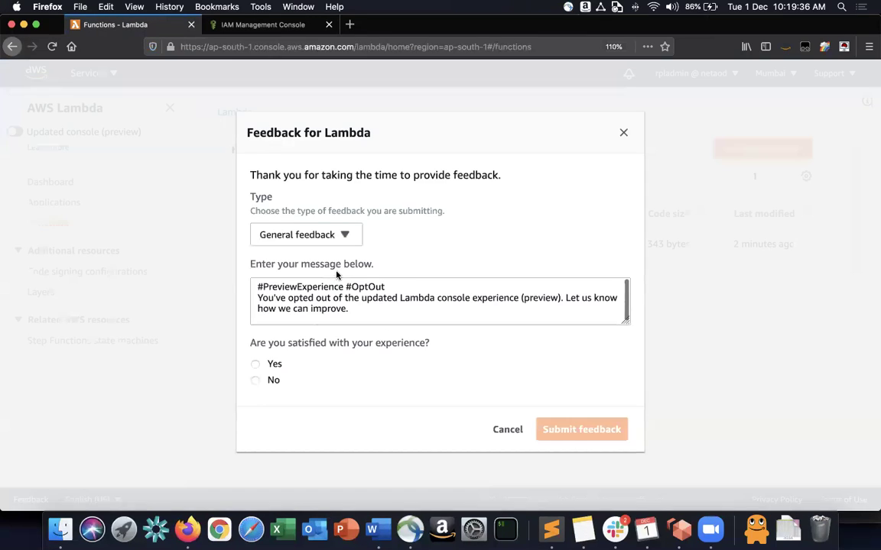
pyautogui.click(506, 428)
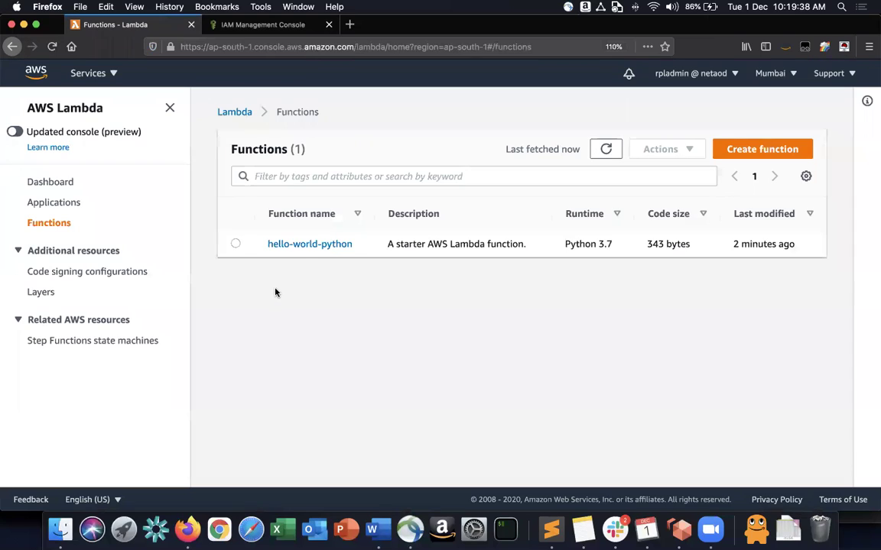
pyautogui.click(309, 247)
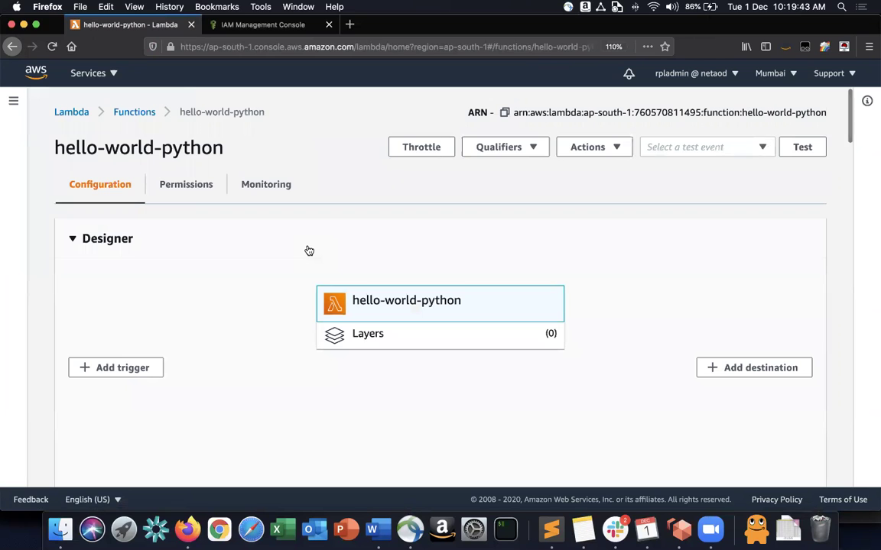
# Step: Review the Designer and Function code sections of hello-world-python, comparing them with the tutorial's Runtime and Handler instructions
pyautogui.scroll(-5, 309, 251)
pyautogui.press('super+grave')
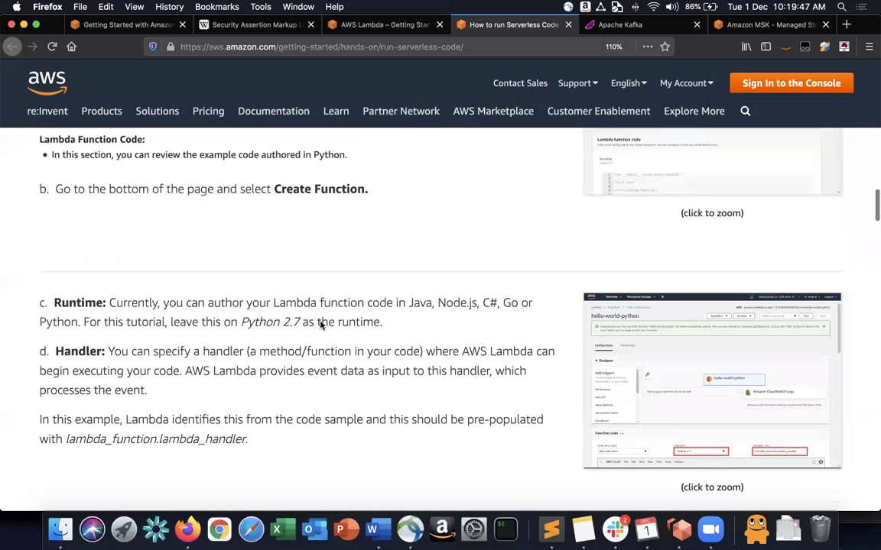
pyautogui.scroll(3, 320, 322)
pyautogui.press('super+grave')
pyautogui.scroll(5, 242, 229)
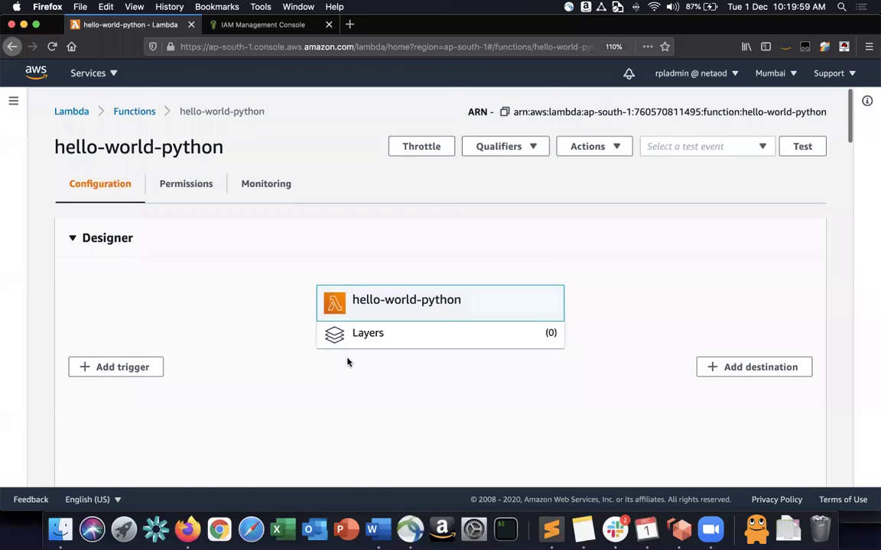
pyautogui.scroll(-3, 348, 359)
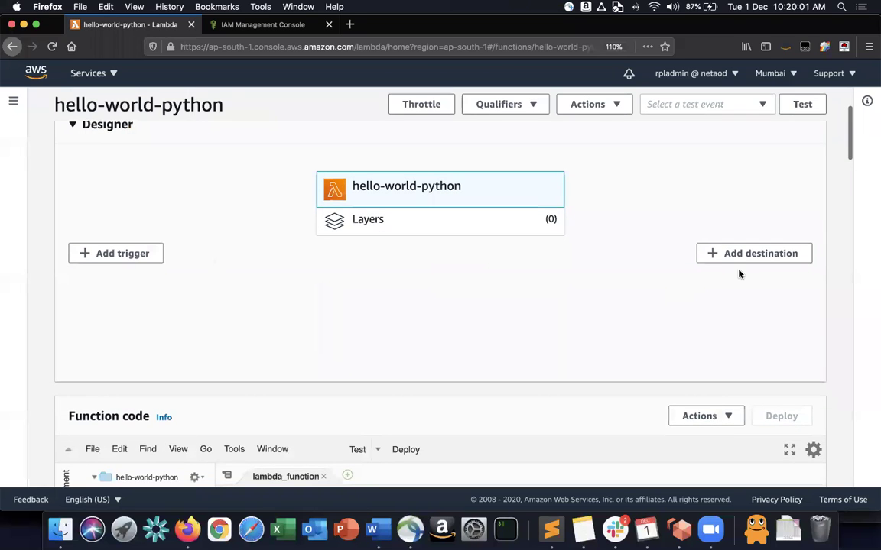
pyautogui.scroll(-7, 741, 275)
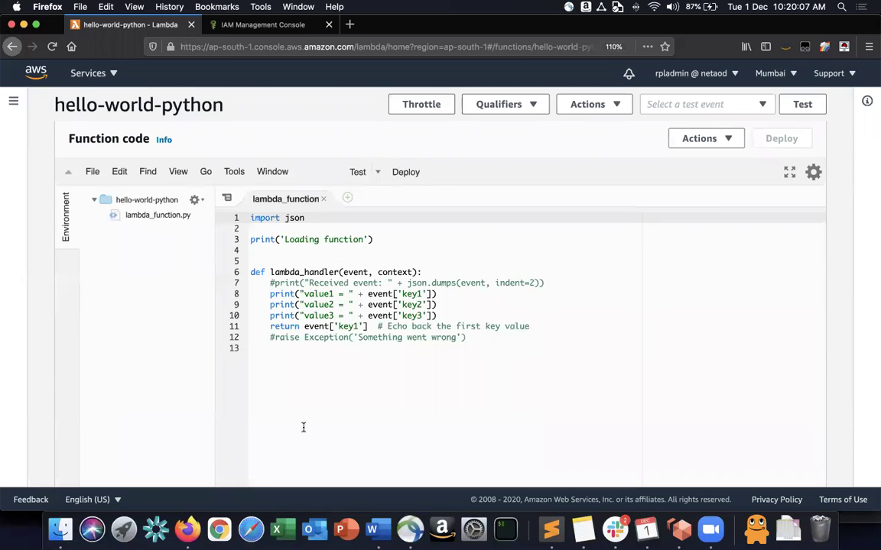
pyautogui.scroll(-8, 367, 288)
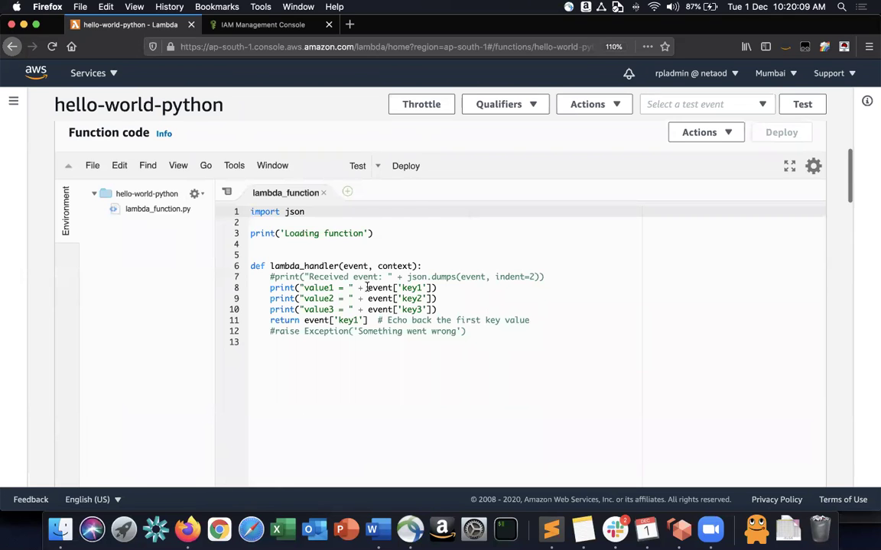
pyautogui.scroll(7, 367, 287)
pyautogui.scroll(2, 368, 285)
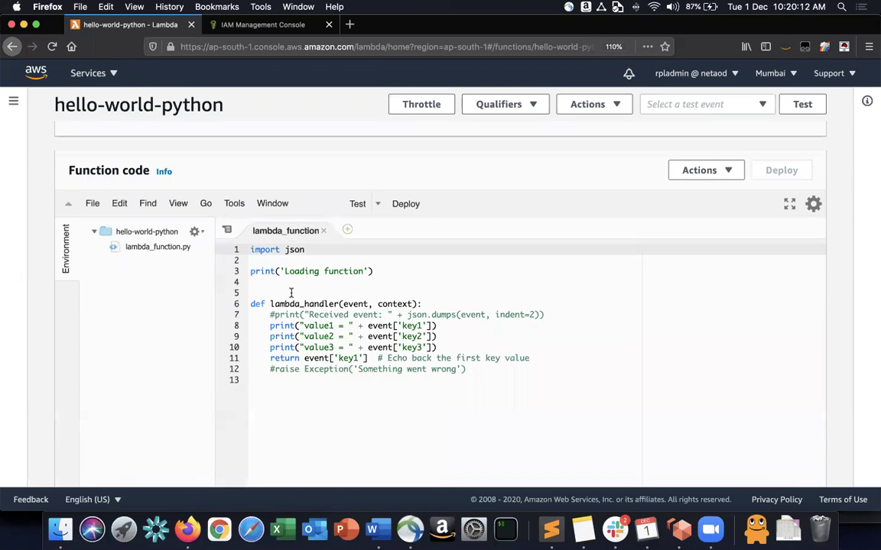
# Step: Look over the code editor's File, Edit, Find, Tools and Window commands and the file tree options for the function's folder
pyautogui.click(92, 202)
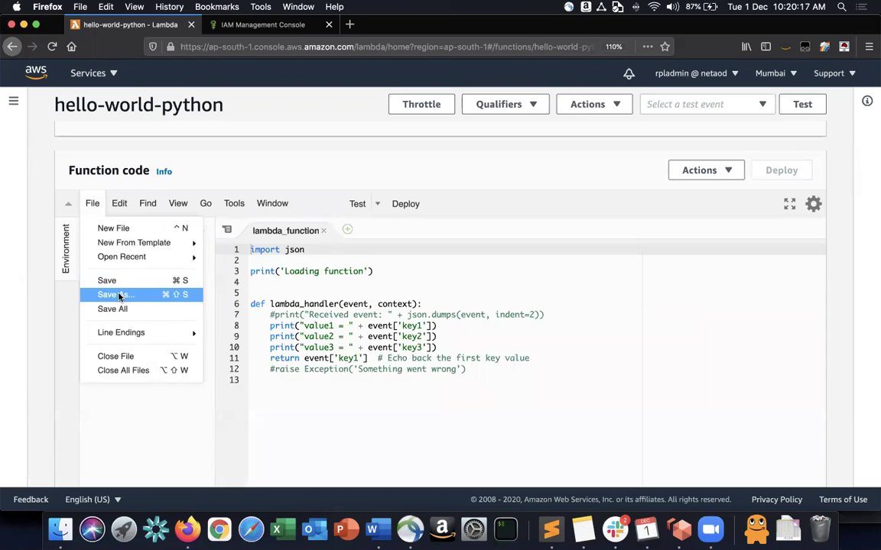
pyautogui.click(116, 204)
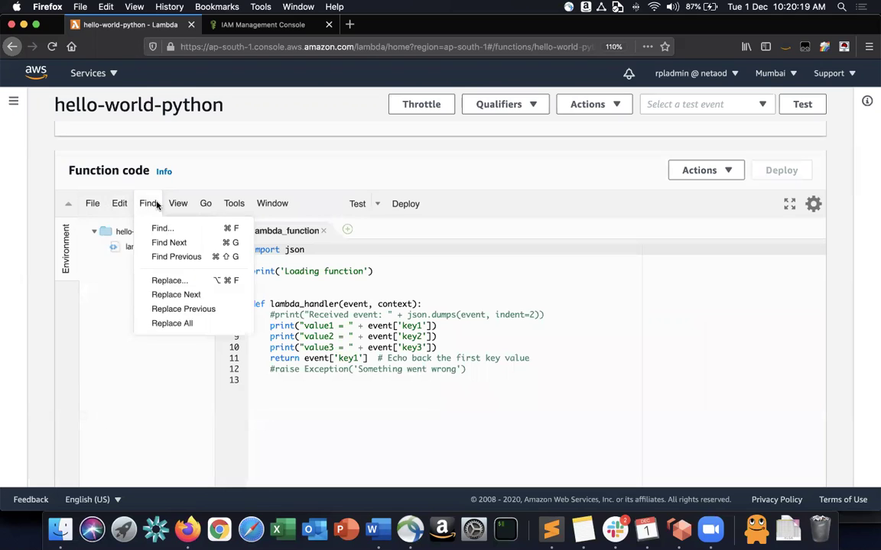
pyautogui.moveTo(195, 202)
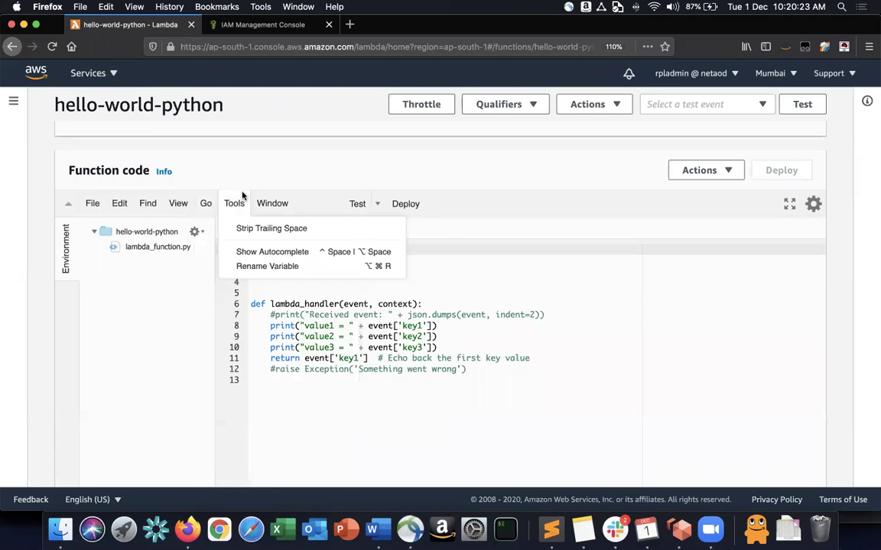
pyautogui.moveTo(295, 205)
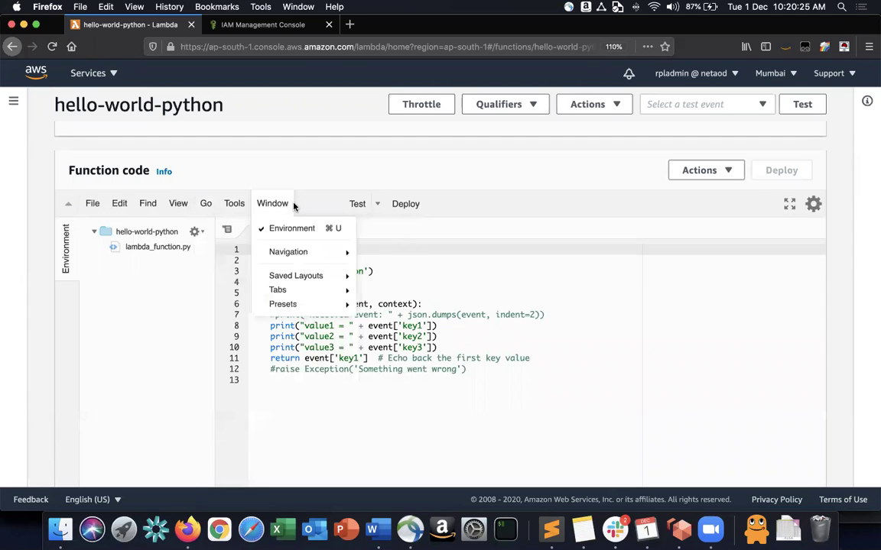
pyautogui.moveTo(92, 206)
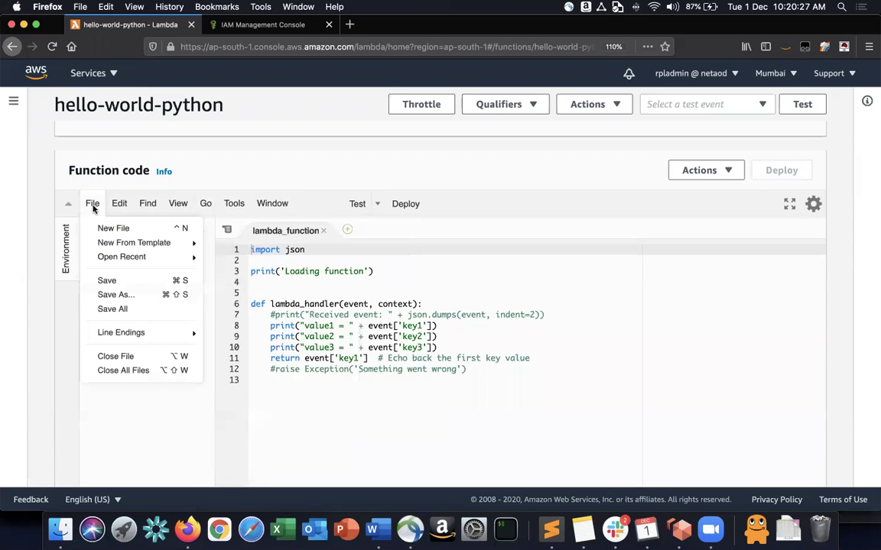
pyautogui.click(361, 386)
pyautogui.click(143, 238)
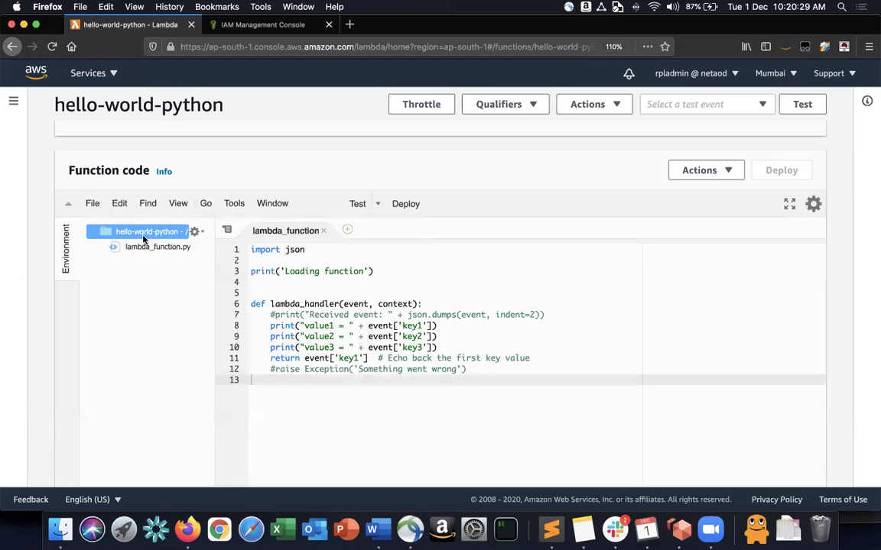
pyautogui.click(196, 232)
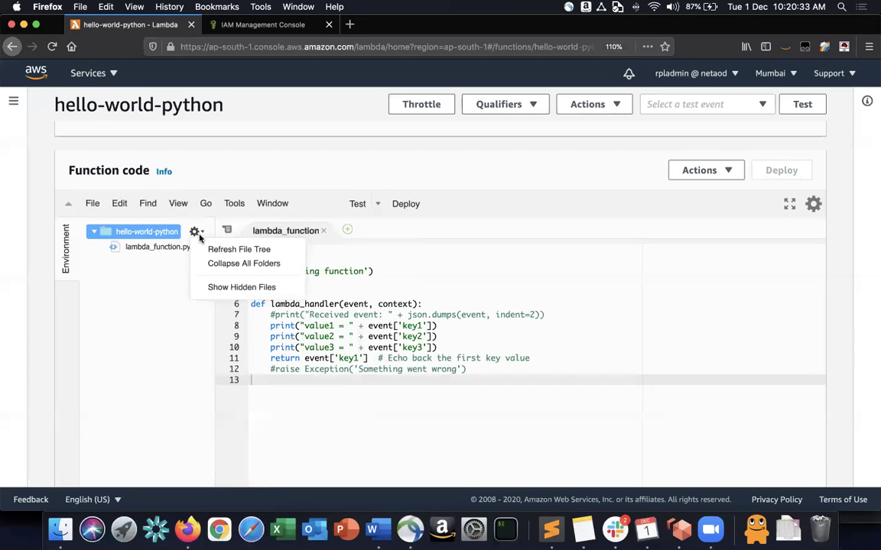
pyautogui.click(436, 295)
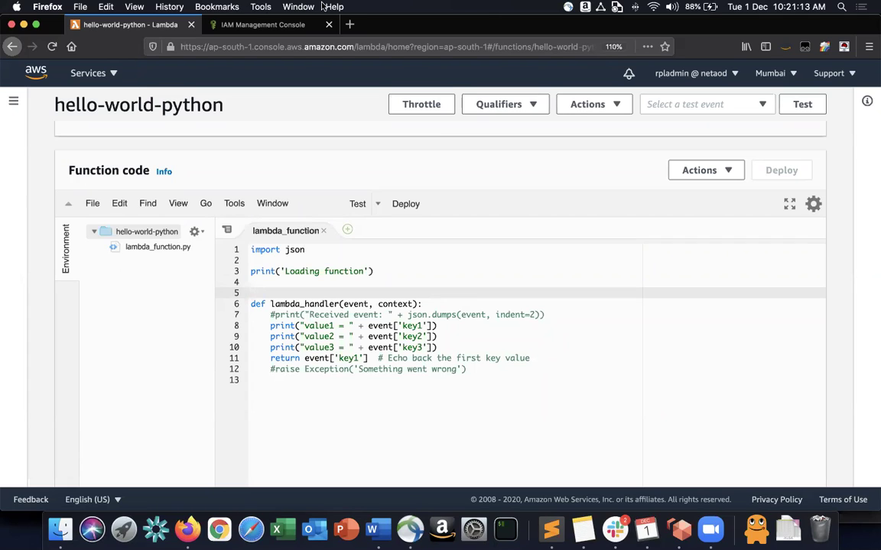
# Step: Search Google for "firecracker aws lambda" in a new browser tab
pyautogui.click(349, 25)
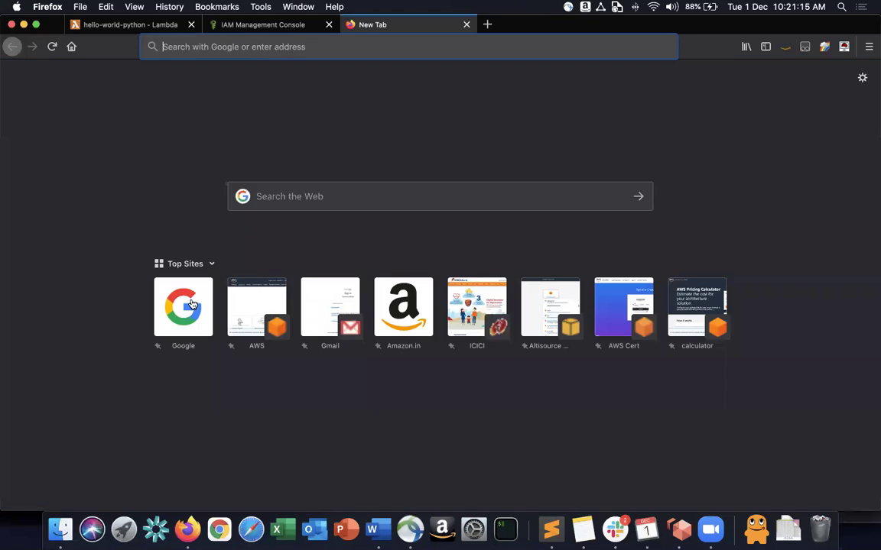
pyautogui.click(180, 283)
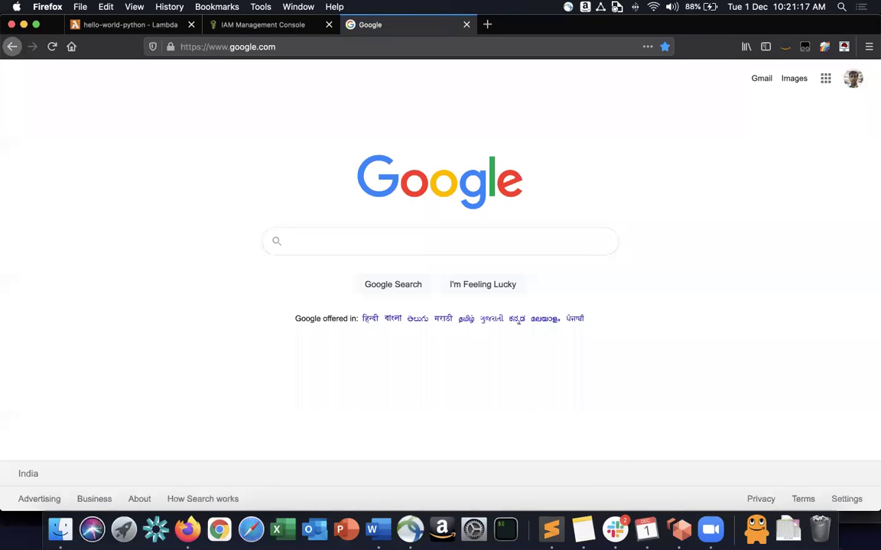
pyautogui.write('firecrack')
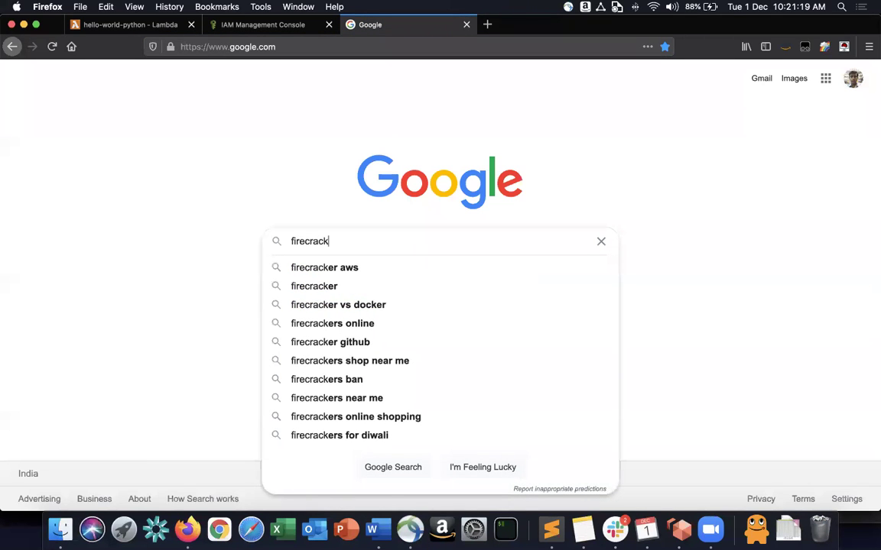
pyautogui.press('Down')
pyautogui.press('Return')
pyautogui.write('lambda')
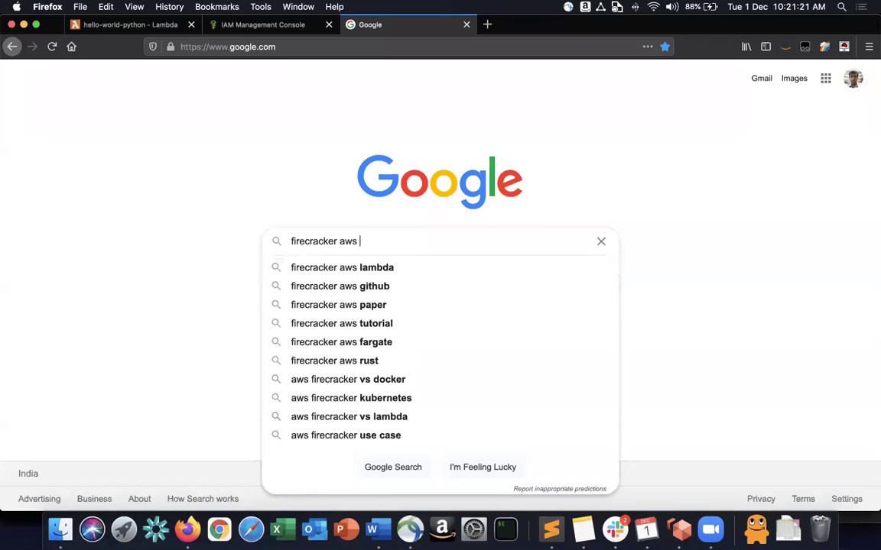
pyautogui.press('Return')
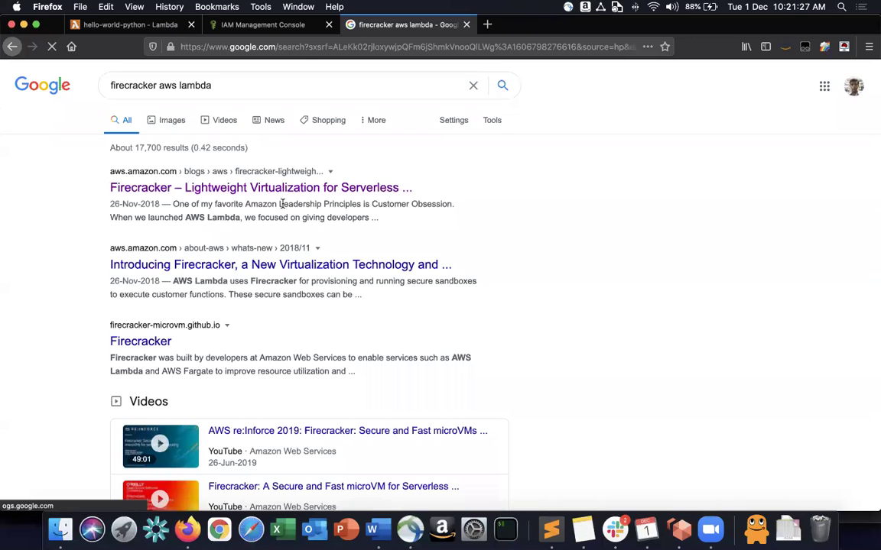
# Step: Open the AWS blog post "Firecracker – Lightweight Virtualization for Serverless Computing" and read through its feature and security sections
pyautogui.click(411, 187)
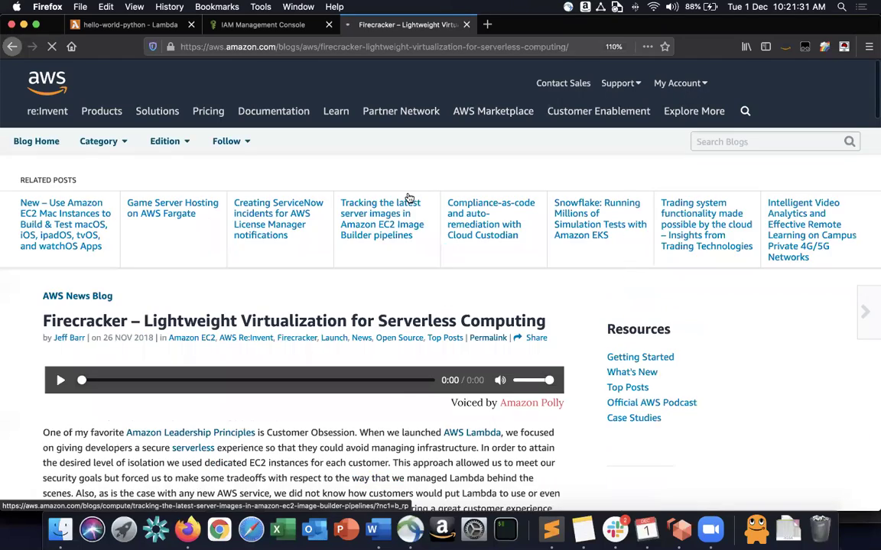
pyautogui.scroll(-3, 409, 198)
pyautogui.scroll(-3, 409, 198)
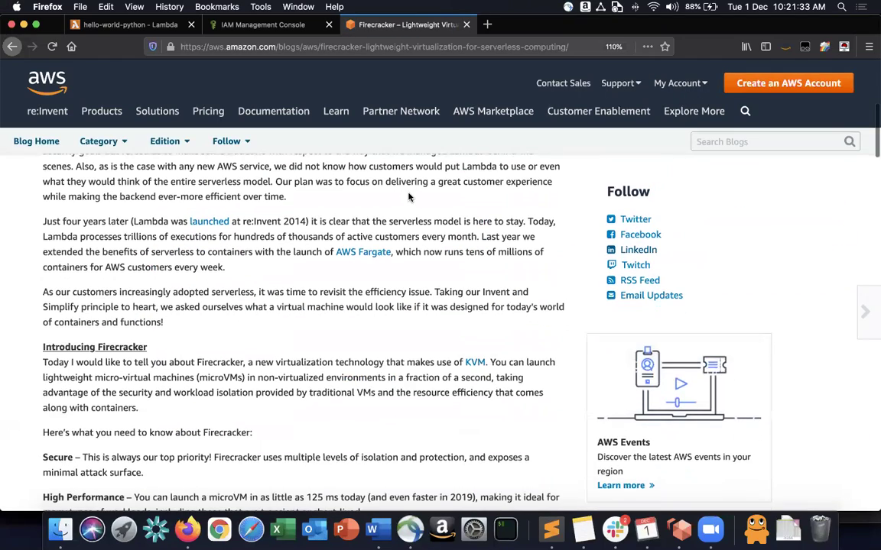
pyautogui.scroll(-3, 408, 197)
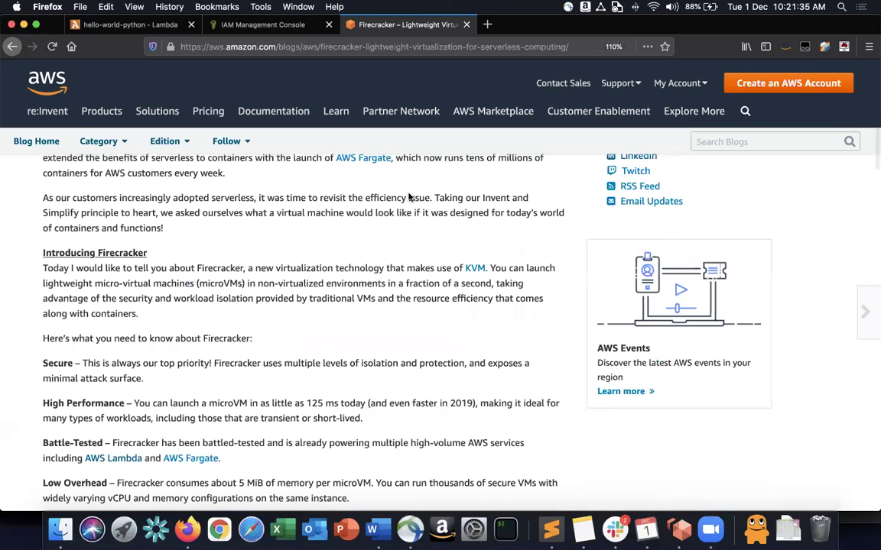
pyautogui.scroll(-7, 409, 197)
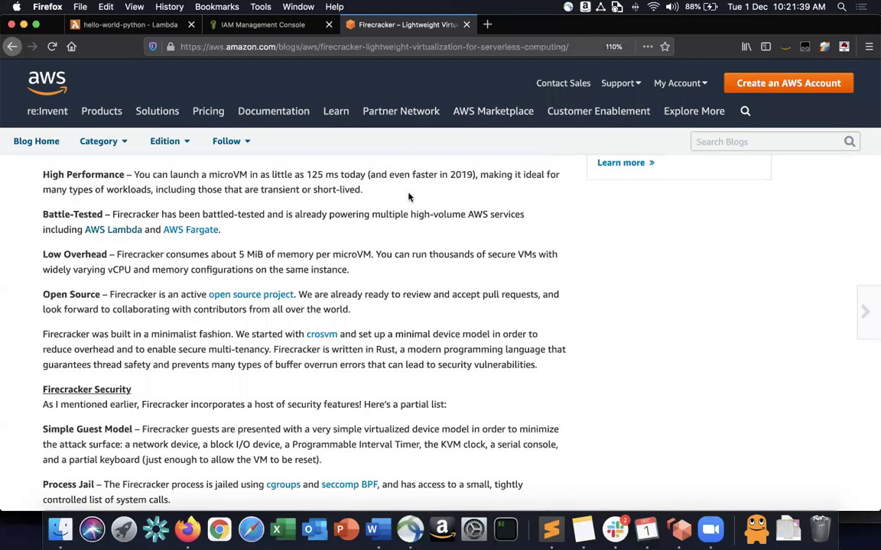
pyautogui.scroll(-7, 409, 197)
pyautogui.scroll(-10, 409, 194)
pyautogui.scroll(-10, 409, 194)
pyautogui.scroll(20, 367, 170)
# Step: Recheck the tutorial's Runtime and Handler paragraphs, and examine the lambda_handler code of the hello-world-python function
pyautogui.click(262, 25)
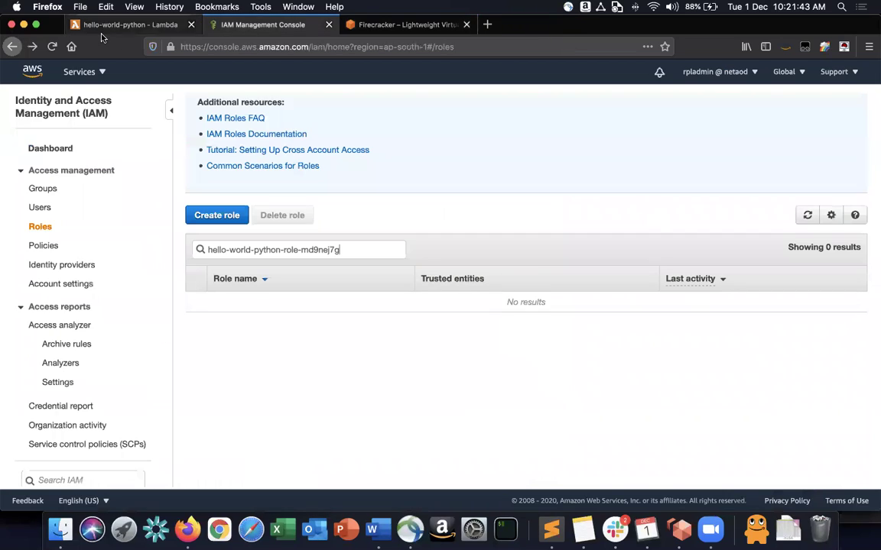
pyautogui.click(111, 31)
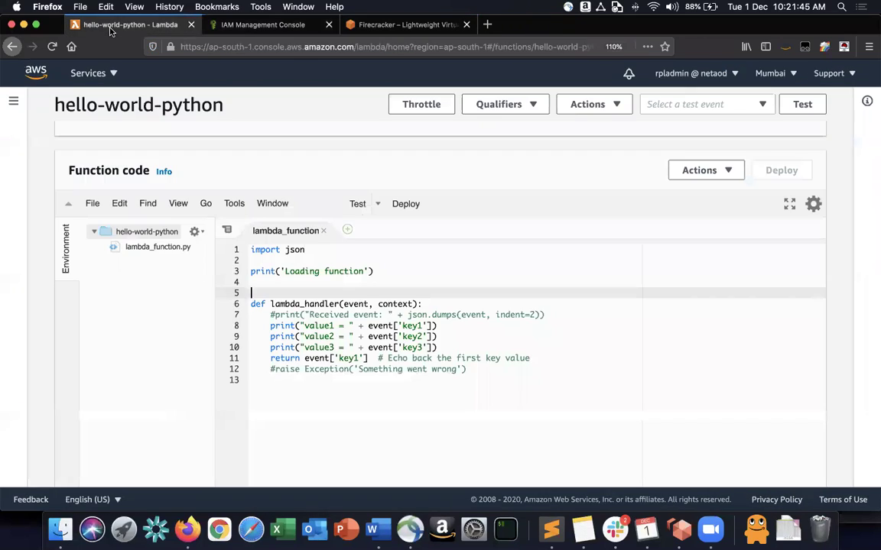
pyautogui.press('super+grave')
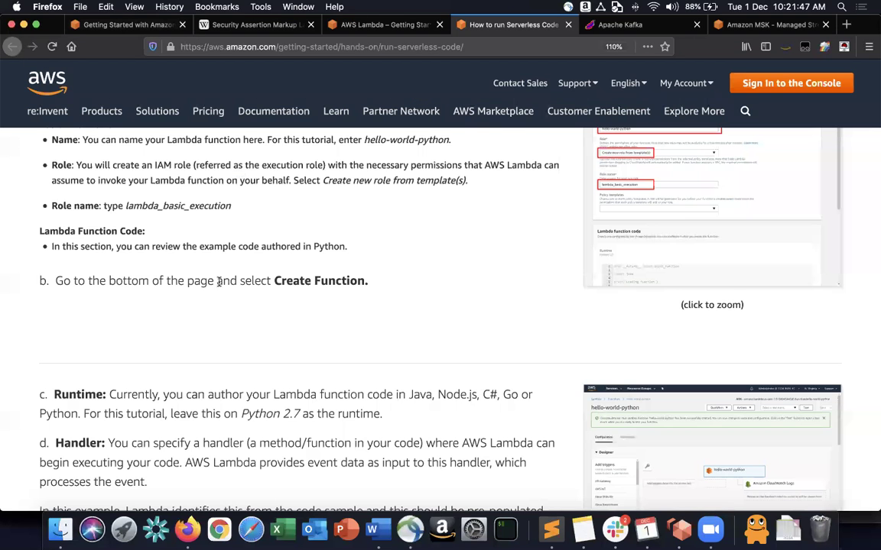
pyautogui.scroll(-3, 219, 283)
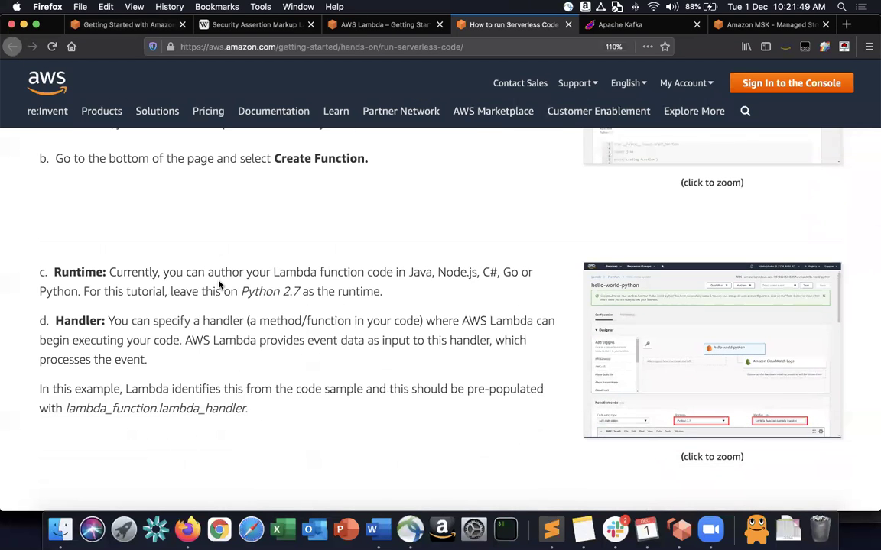
pyautogui.press('super+grave')
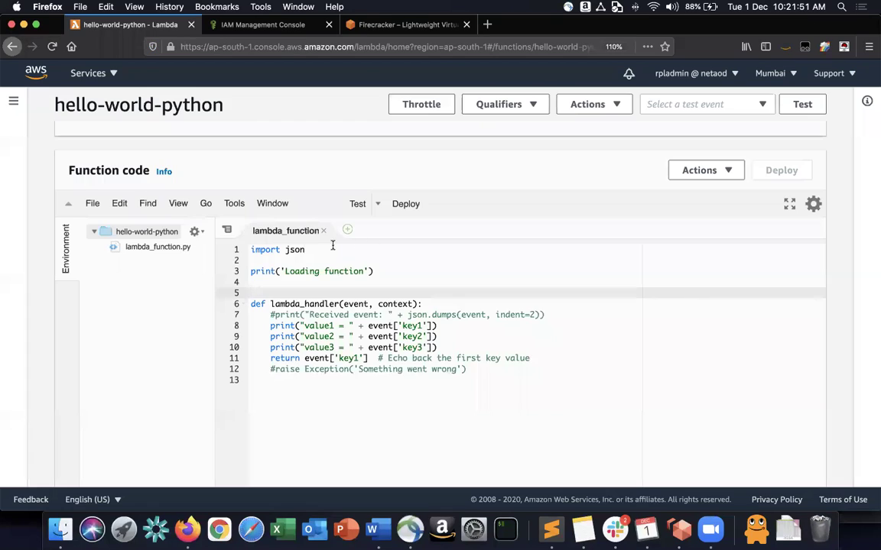
pyautogui.scroll(3, 312, 258)
pyautogui.scroll(3, 312, 259)
pyautogui.scroll(-3, 312, 258)
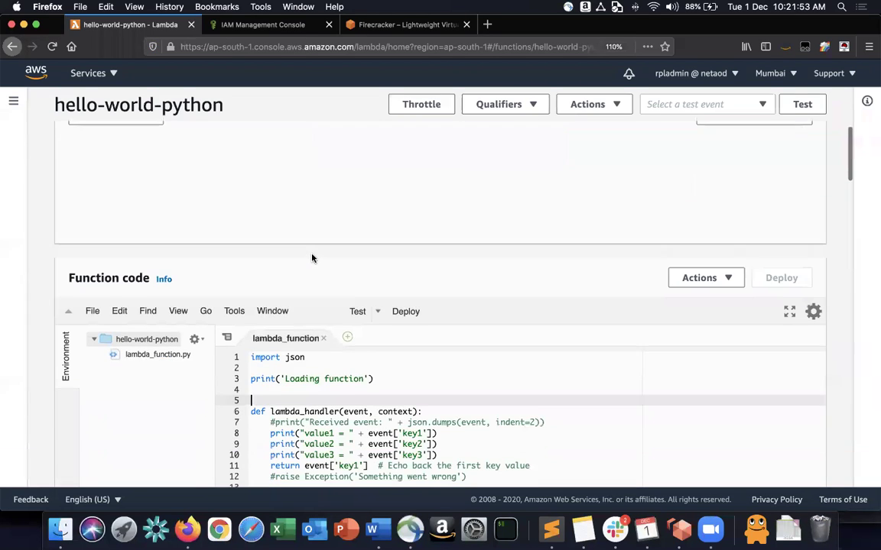
pyautogui.scroll(-1, 312, 258)
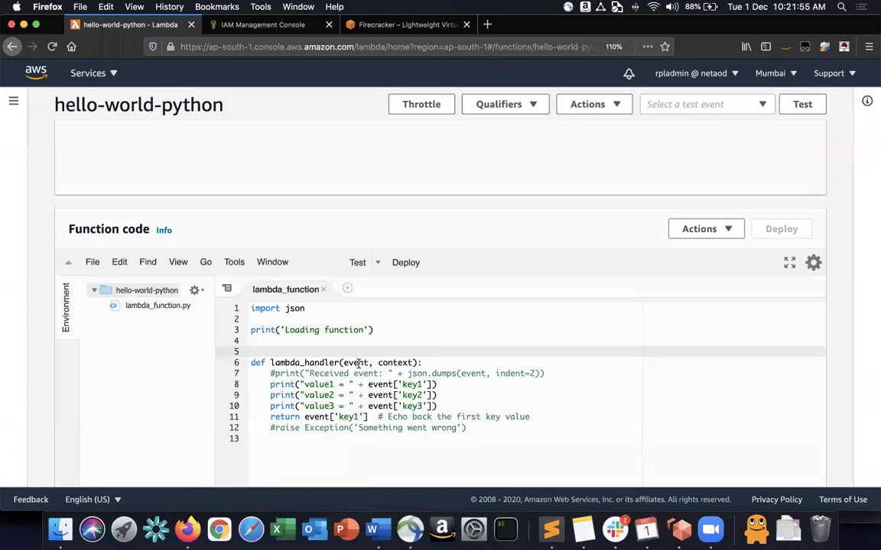
# Step: Examine the Runtime and Handler values in the runtime settings against the lambda_handler definition in the function code
pyautogui.scroll(-5, 362, 364)
pyautogui.scroll(-7, 363, 364)
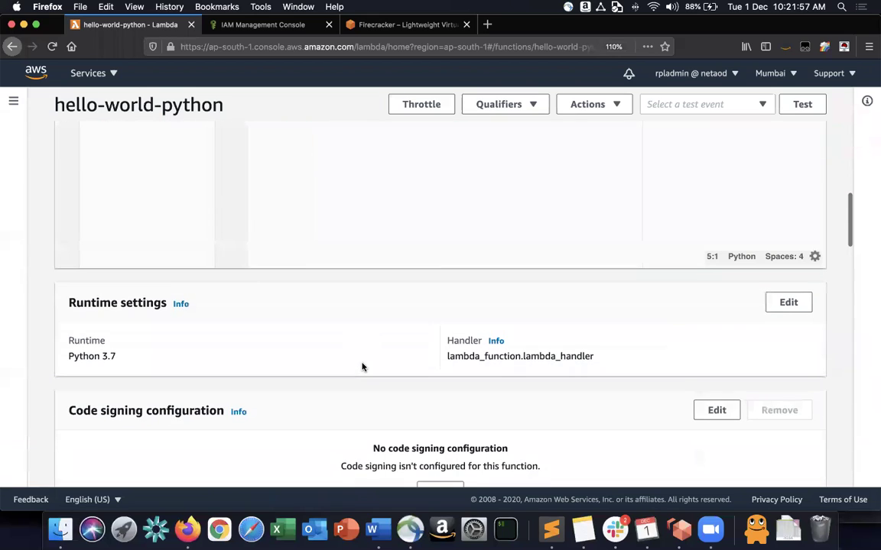
pyautogui.scroll(10, 362, 367)
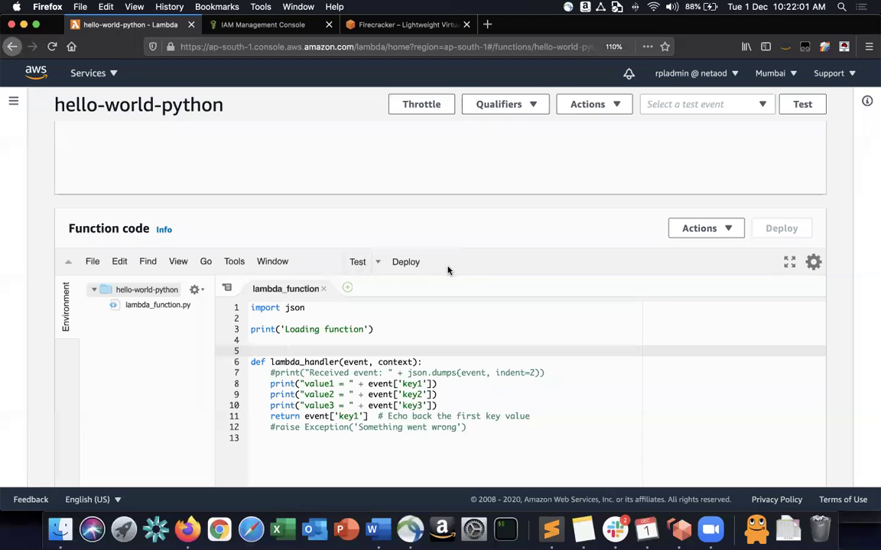
pyautogui.scroll(-4, 437, 327)
pyautogui.scroll(-7, 437, 327)
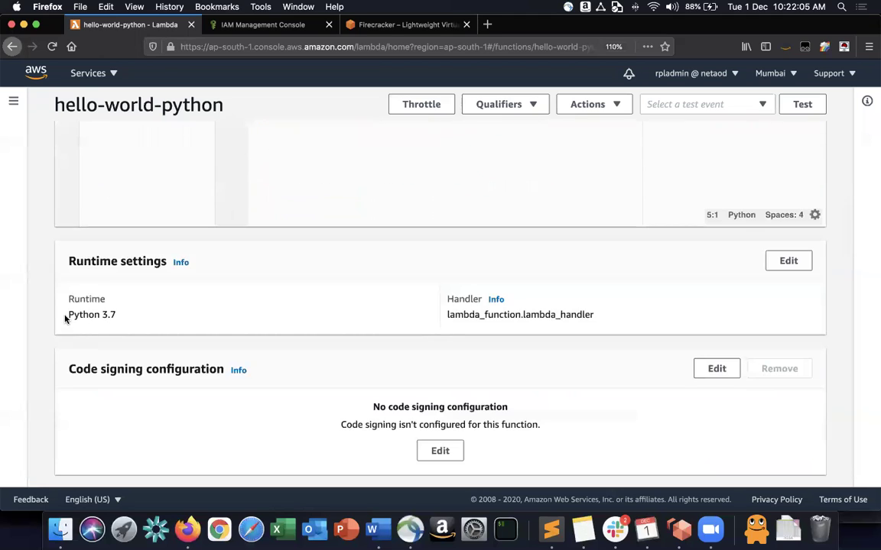
pyautogui.moveTo(65, 315); pyautogui.dragTo(223, 316)
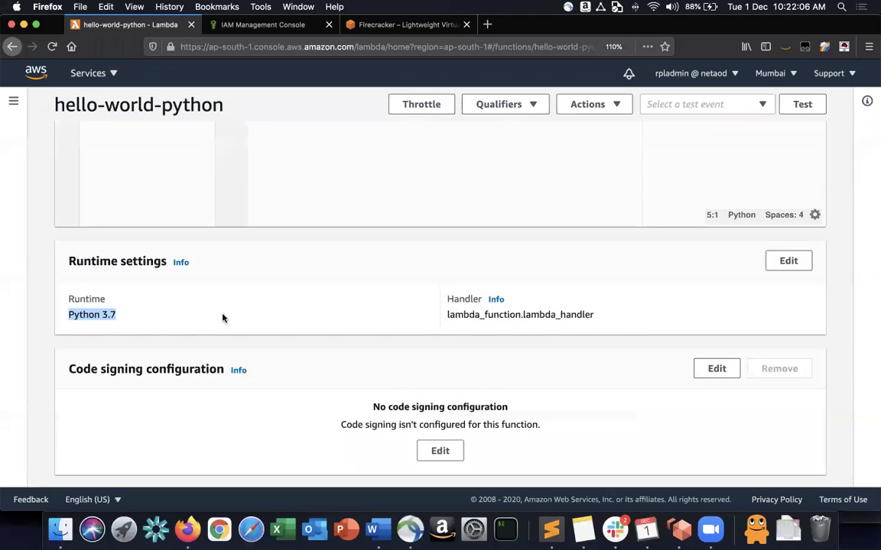
pyautogui.click(447, 318)
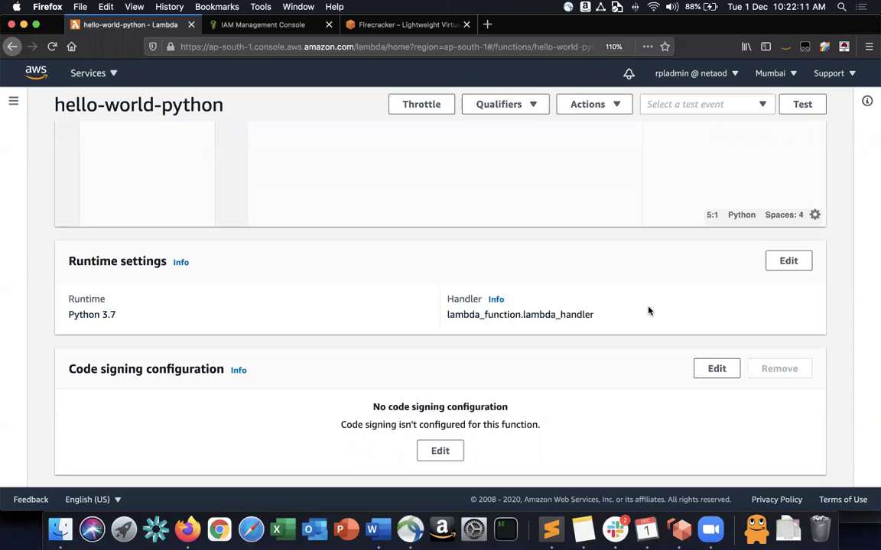
pyautogui.scroll(5, 648, 310)
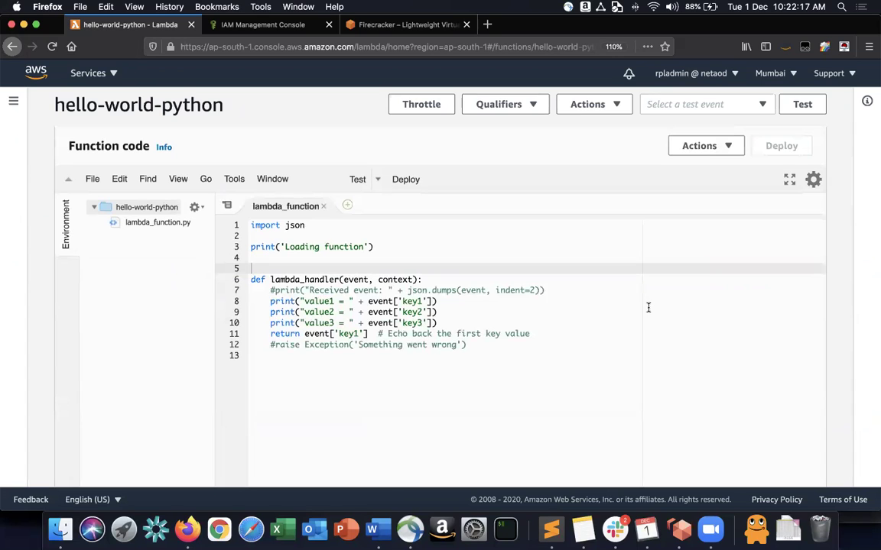
pyautogui.scroll(-5, 648, 307)
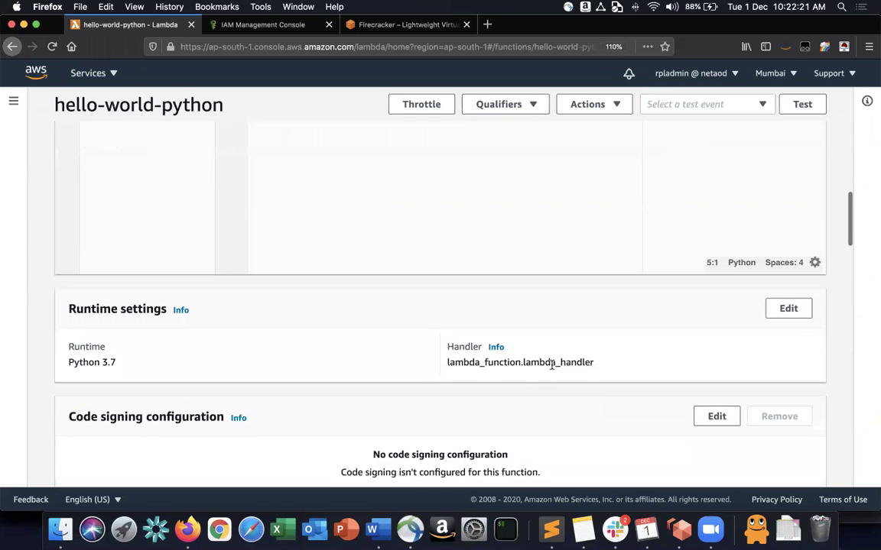
pyautogui.scroll(5, 410, 274)
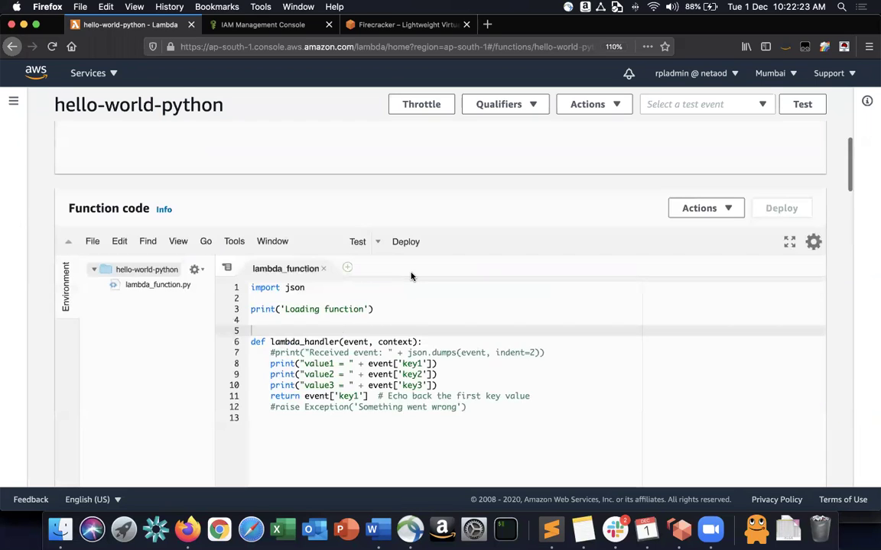
pyautogui.doubleClick(286, 348)
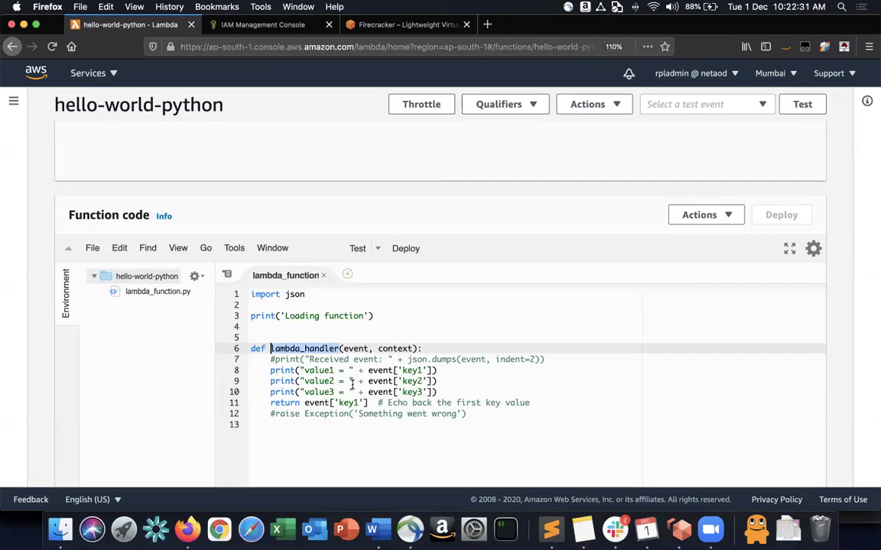
pyautogui.scroll(-5, 351, 386)
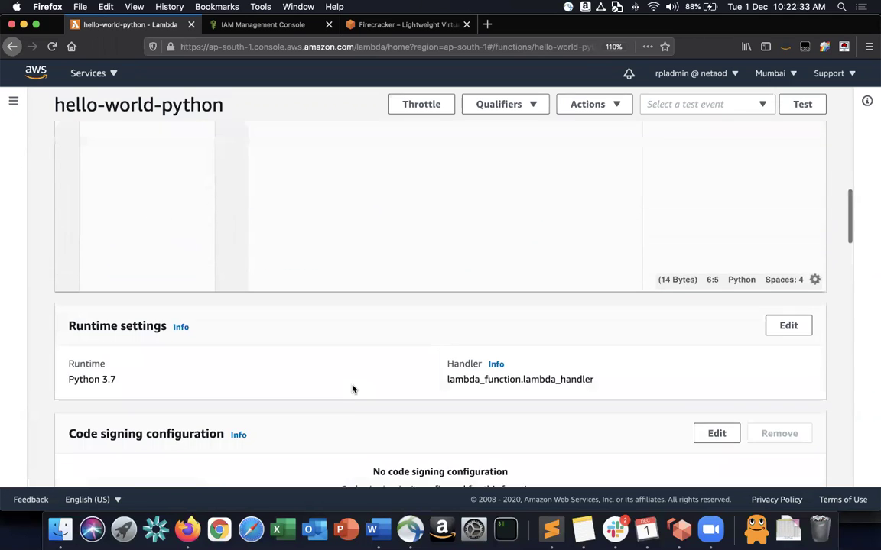
# Step: Review the function's code signing, environment variables, tags and basic settings, checking the memory and timeout values
pyautogui.scroll(-3, 352, 389)
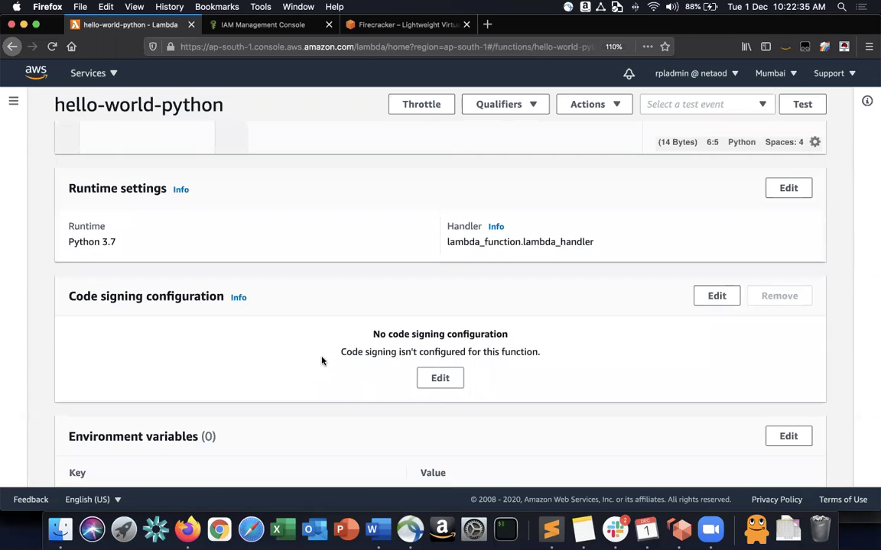
pyautogui.scroll(-3, 322, 360)
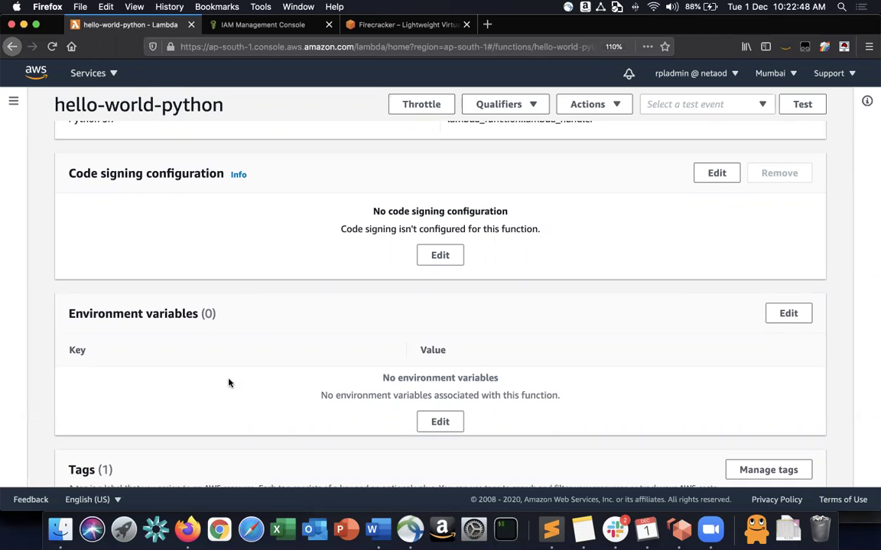
pyautogui.scroll(-5, 229, 383)
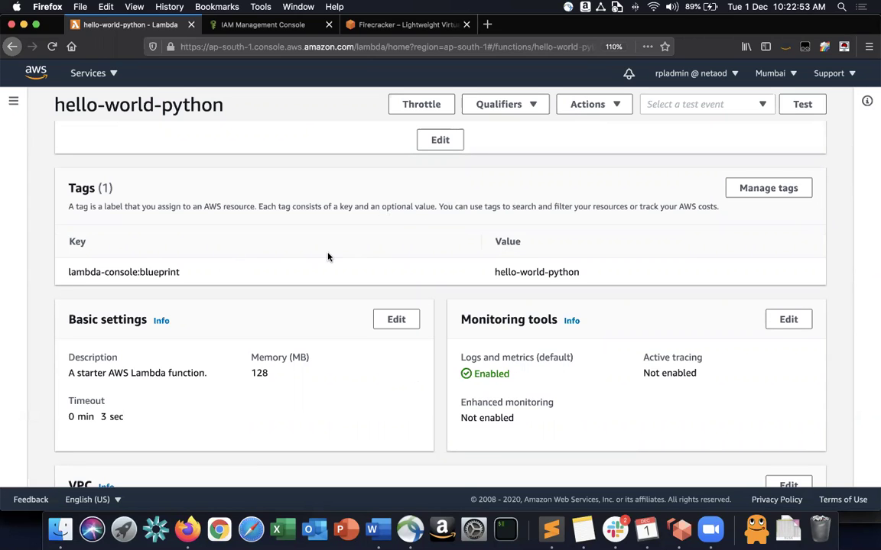
pyautogui.scroll(-2, 255, 383)
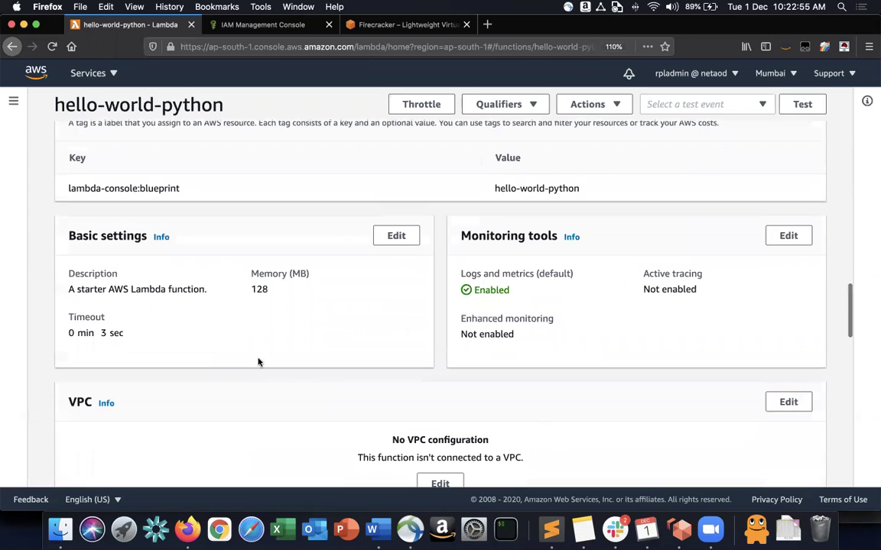
pyautogui.moveTo(249, 294); pyautogui.dragTo(274, 295)
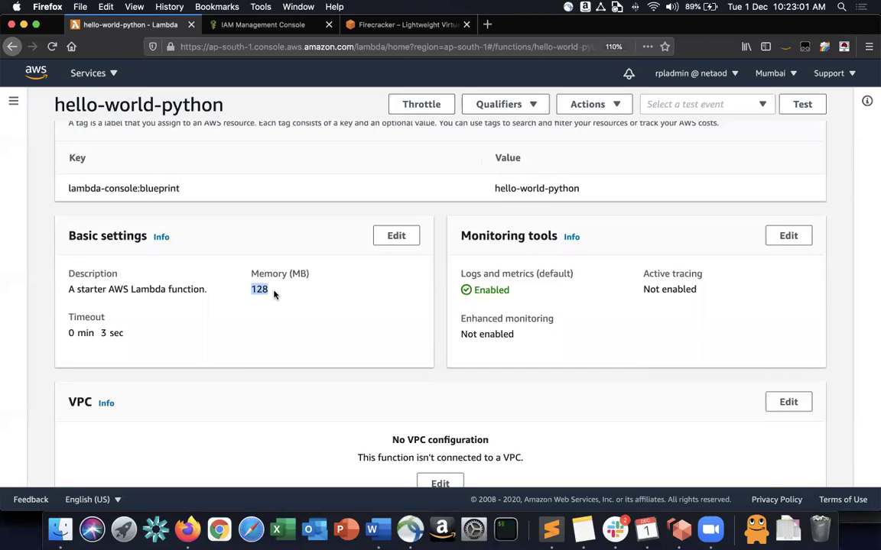
pyautogui.moveTo(99, 333); pyautogui.dragTo(155, 345)
pyautogui.click(155, 345)
pyautogui.doubleClick(259, 289)
pyautogui.click(304, 276)
# Step: Open the basic settings for editing, try larger memory allocations, return memory to 128 MB, and review the execution role options
pyautogui.click(396, 235)
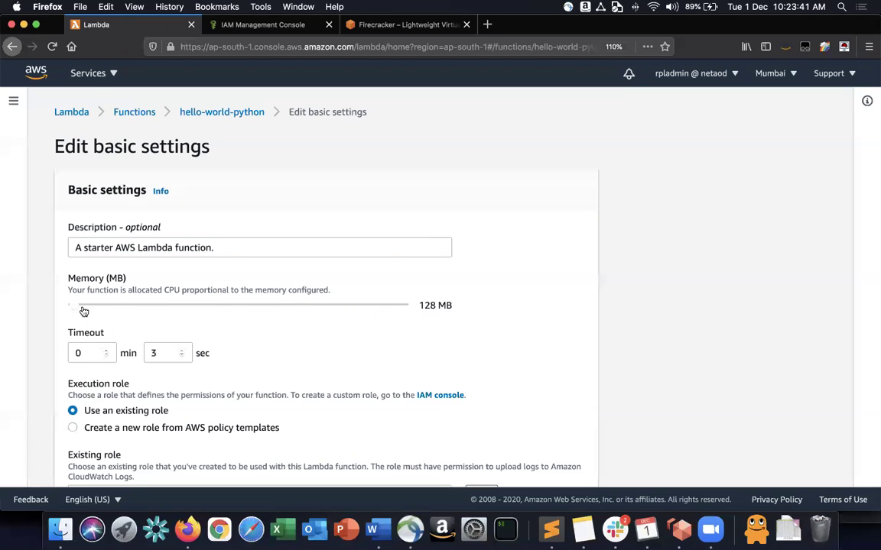
pyautogui.moveTo(81, 309); pyautogui.dragTo(177, 306)
pyautogui.moveTo(174, 306); pyautogui.dragTo(297, 308)
pyautogui.moveTo(360, 316); pyautogui.dragTo(33, 321)
pyautogui.scroll(-2, 187, 311)
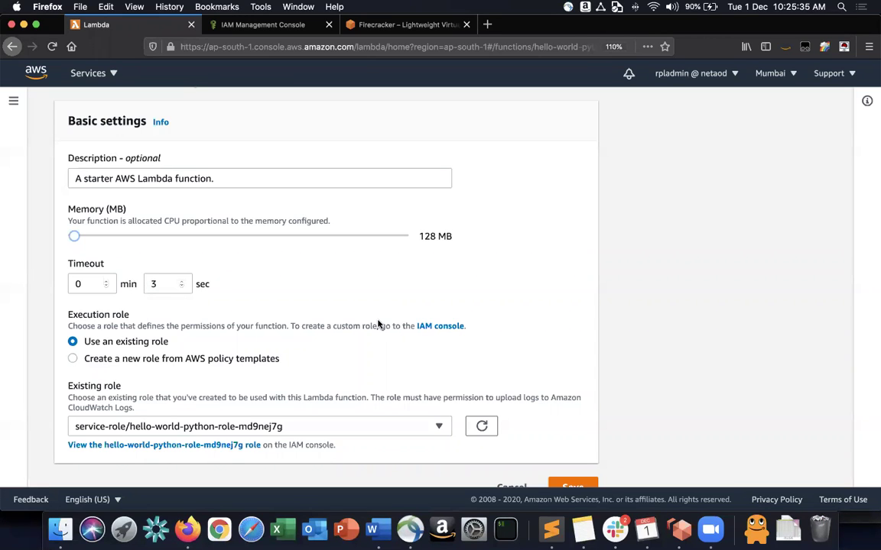
pyautogui.scroll(-1, 378, 325)
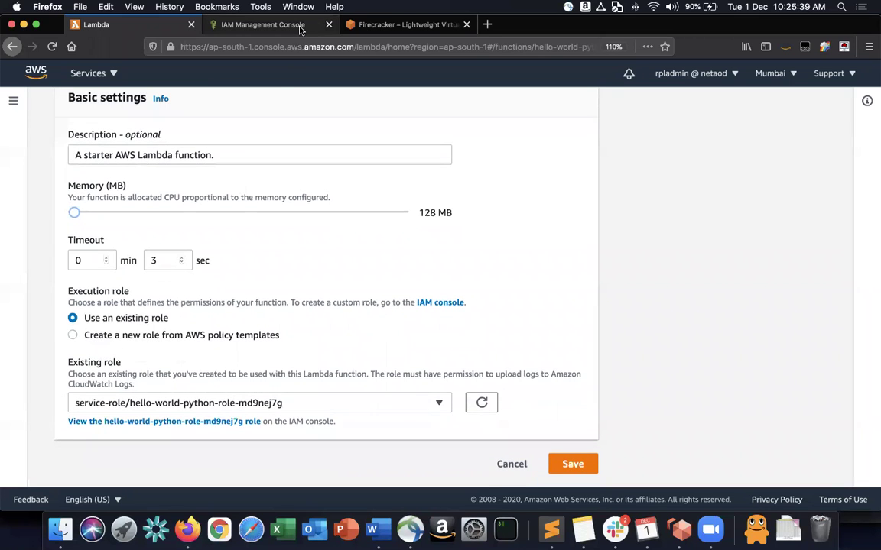
# Step: Refresh the filtered roles list in the IAM console and open the hello-world-python-role-md9nej7g role
pyautogui.click(262, 25)
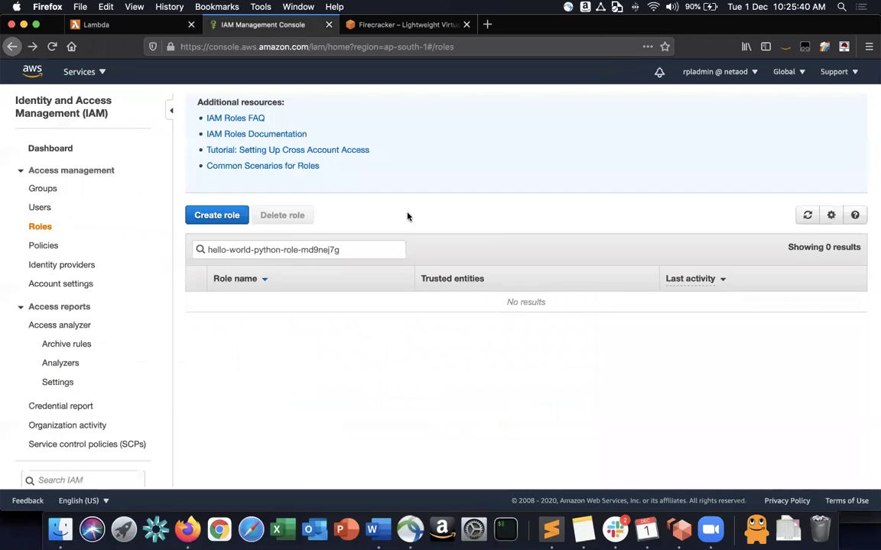
pyautogui.click(808, 216)
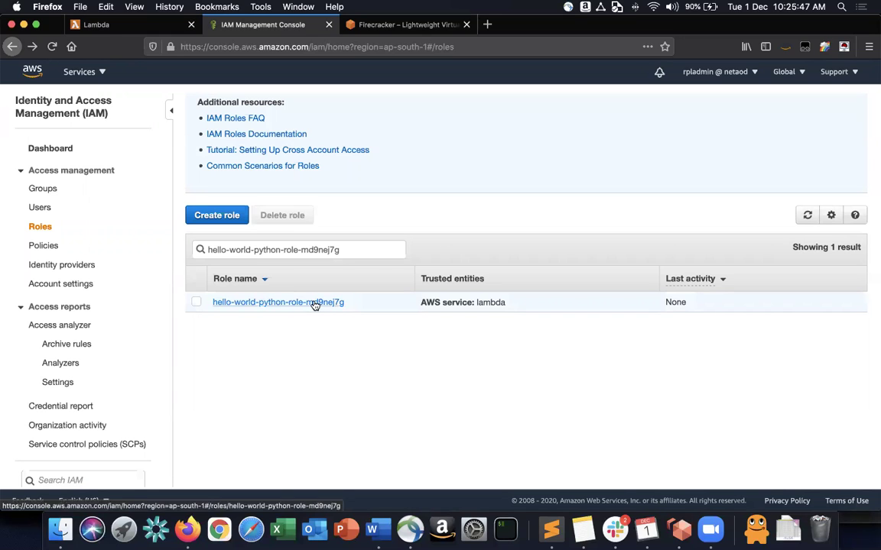
pyautogui.click(314, 303)
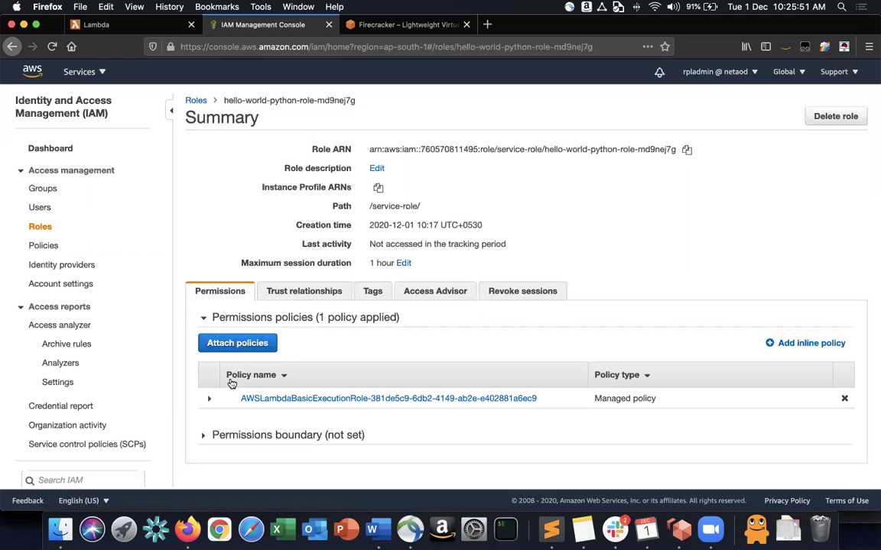
# Step: Expand the role's AWSLambdaBasicExecutionRole policy and examine the log actions and resources allowed in its JSON
pyautogui.click(206, 401)
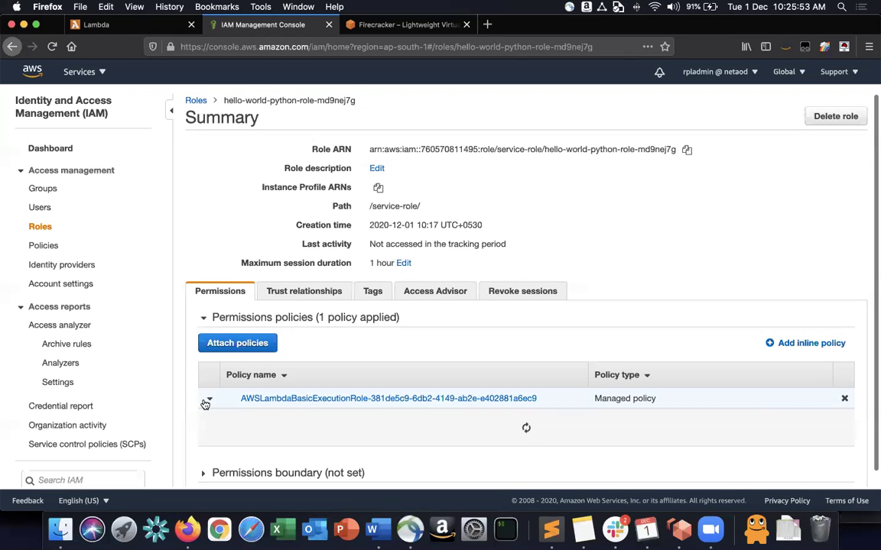
pyautogui.scroll(-1, 192, 344)
pyautogui.scroll(-5, 192, 344)
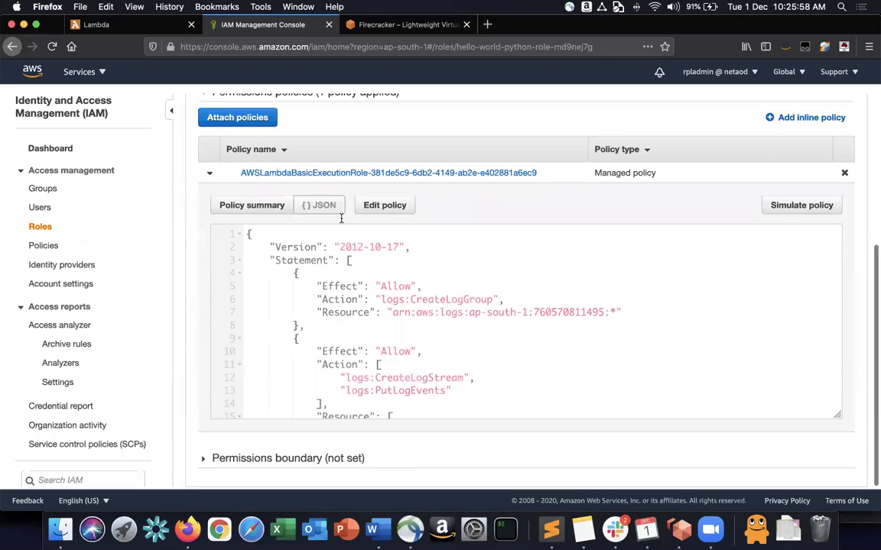
pyautogui.scroll(-1, 385, 269)
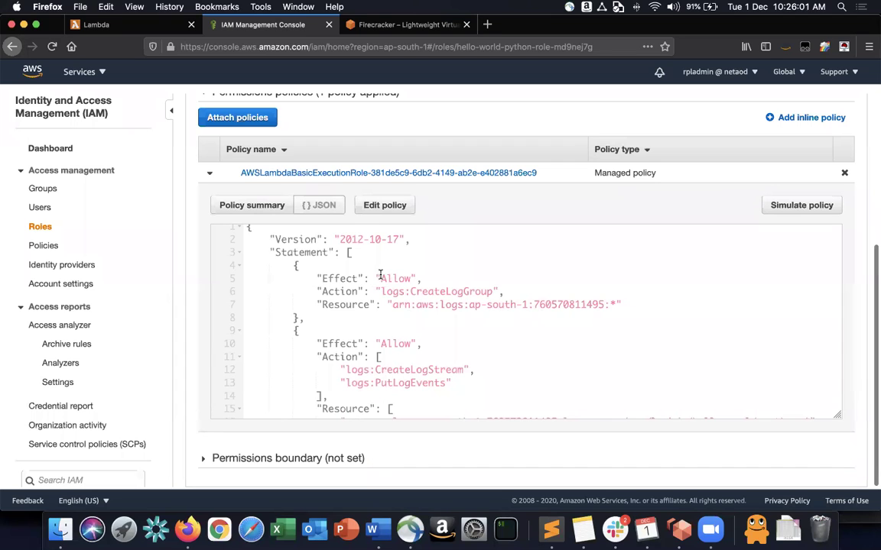
pyautogui.scroll(-3, 380, 275)
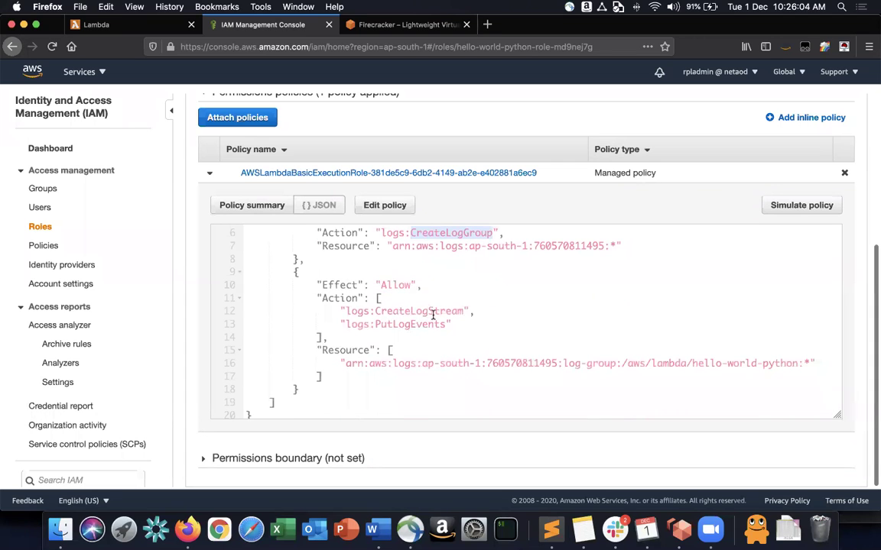
pyautogui.doubleClick(425, 313)
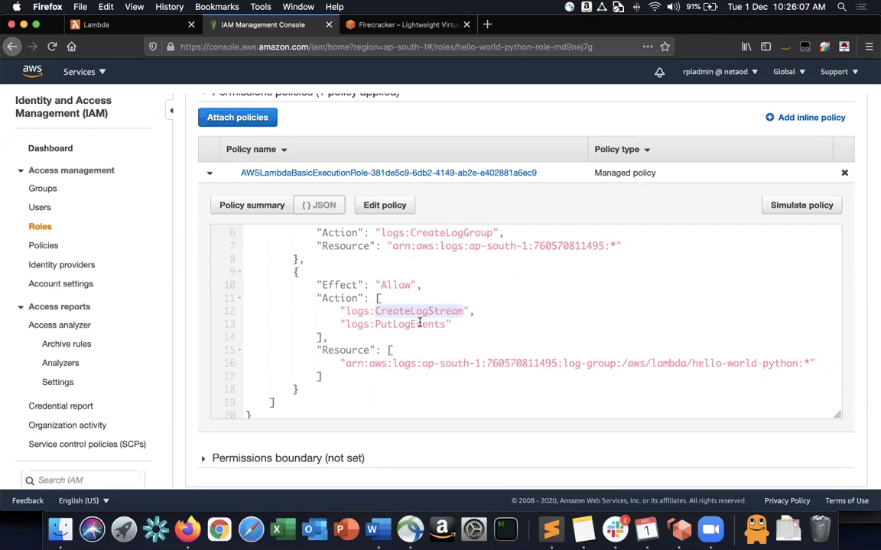
pyautogui.doubleClick(419, 324)
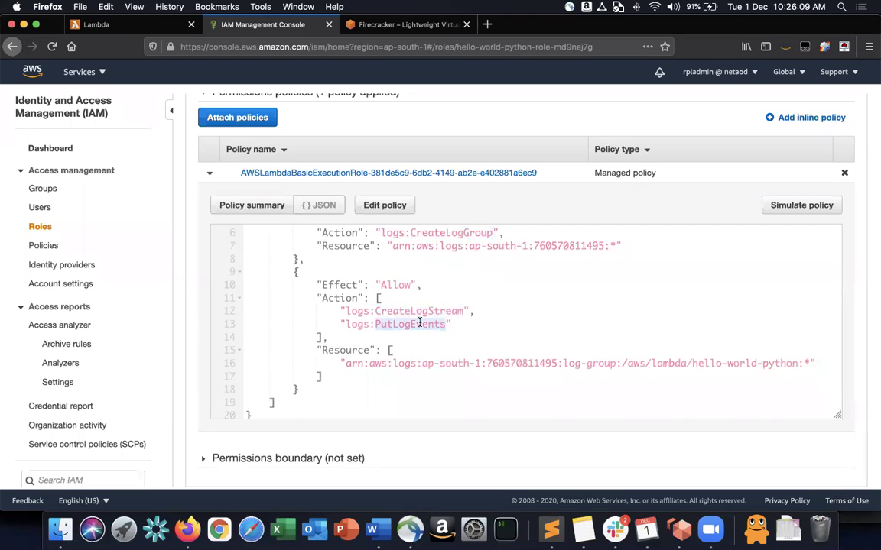
pyautogui.scroll(3, 419, 324)
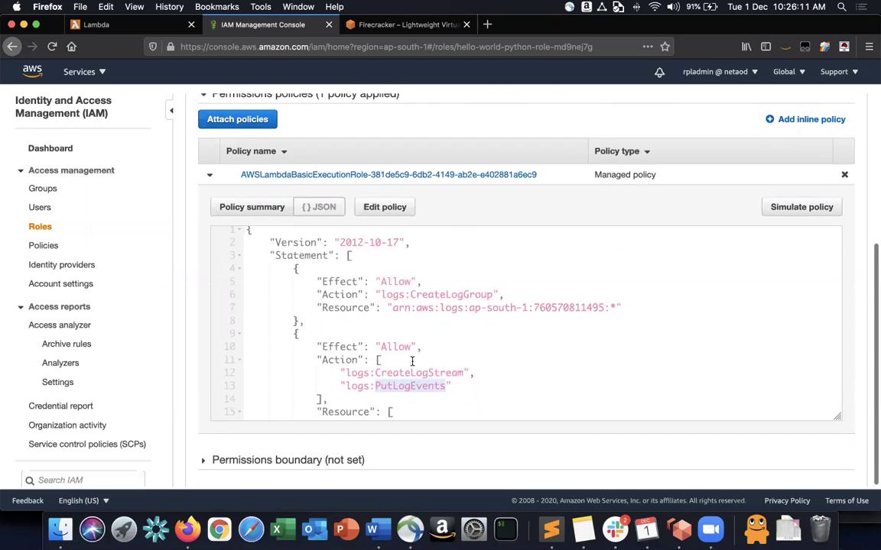
pyautogui.scroll(-3, 419, 344)
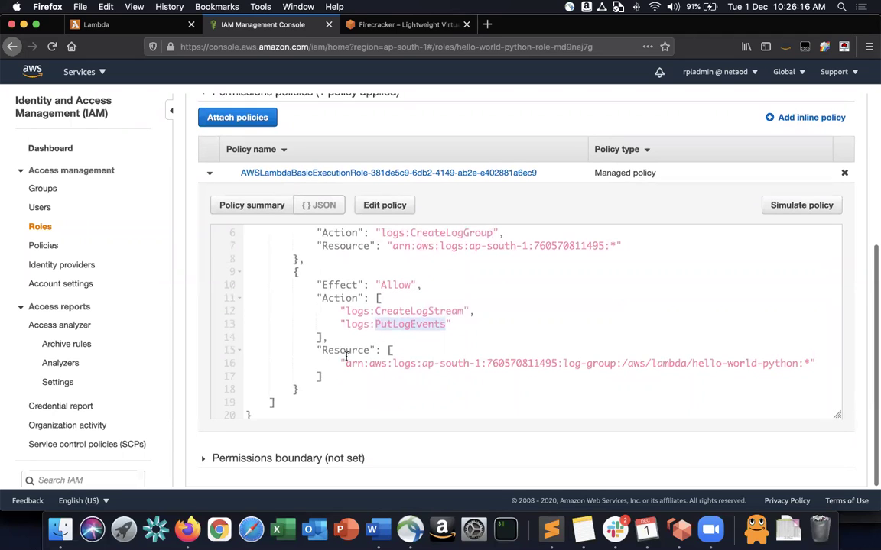
pyautogui.moveTo(341, 361); pyautogui.dragTo(822, 364)
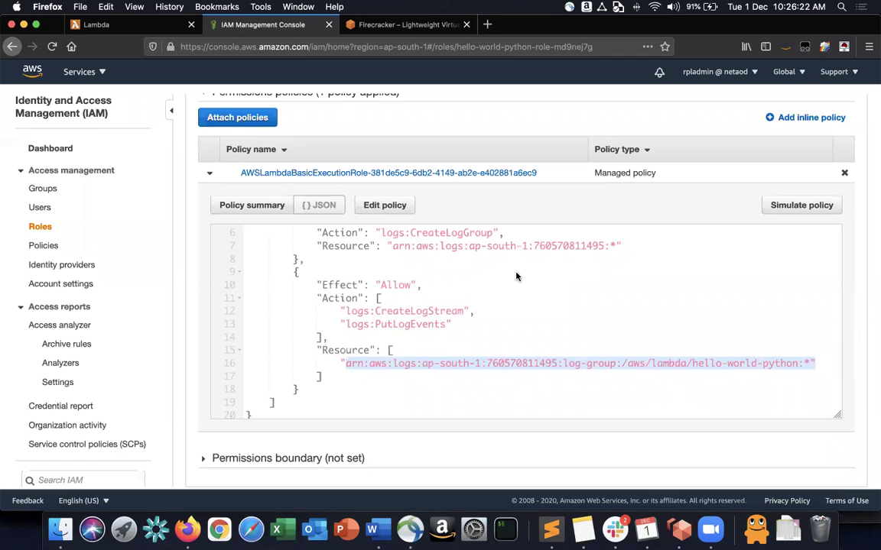
# Step: Look over the role's details and show the attached policy as a policy summary
pyautogui.scroll(10, 413, 298)
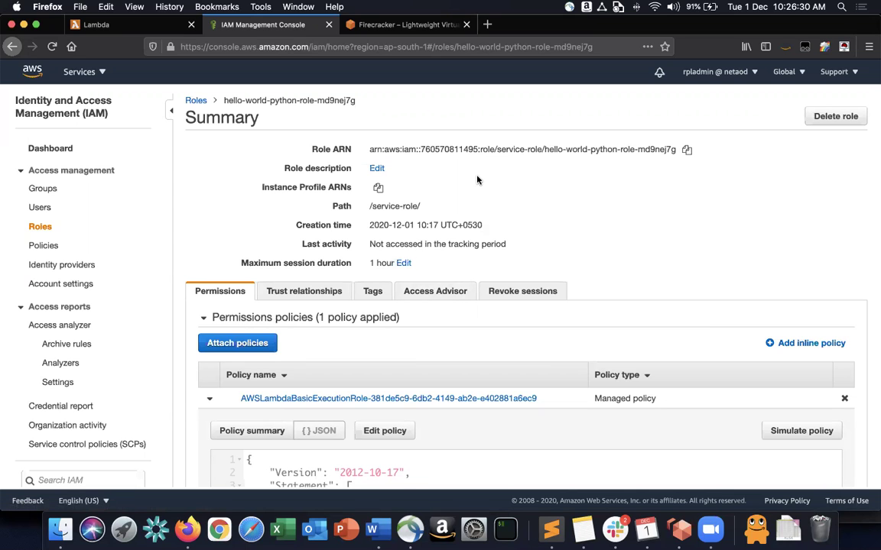
pyautogui.scroll(-5, 345, 228)
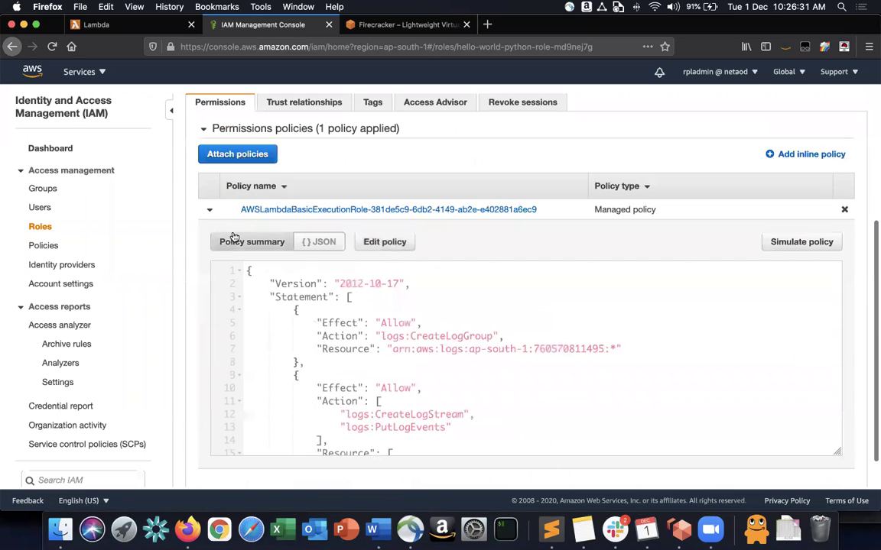
pyautogui.click(234, 240)
pyautogui.scroll(-3, 441, 357)
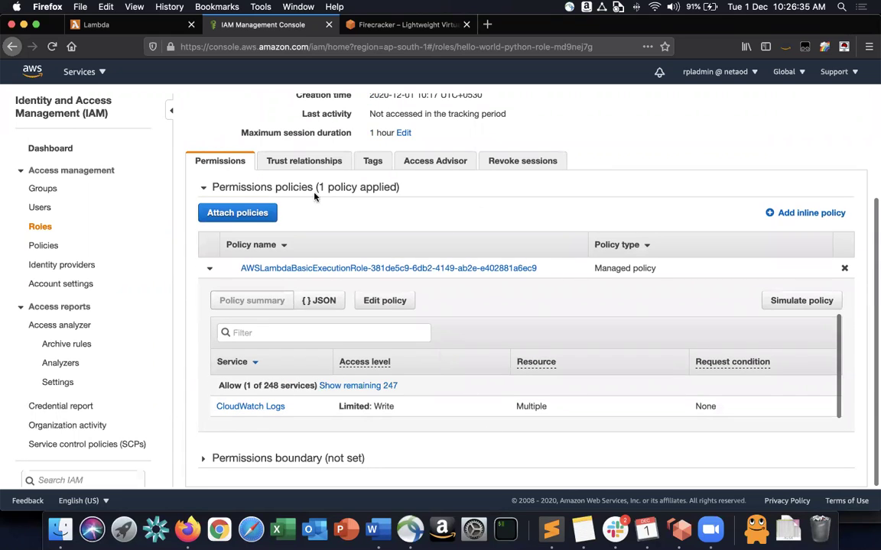
# Step: Return to the Lambda browser tab and cancel editing the function's basic settings
pyautogui.click(133, 30)
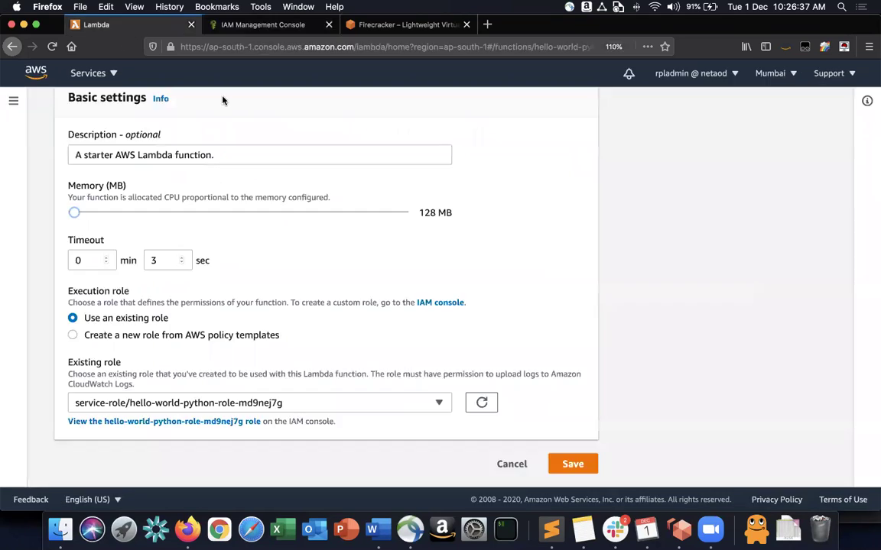
pyautogui.click(519, 465)
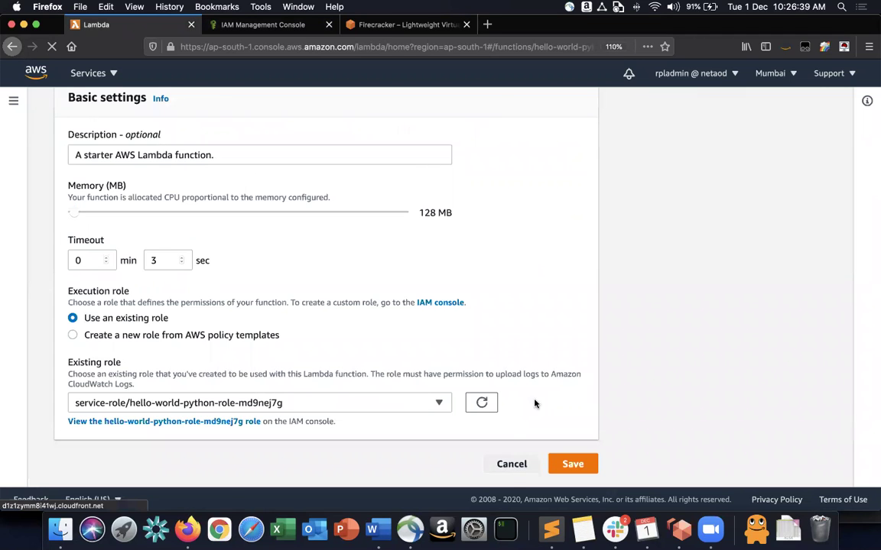
# Step: Switch to the AWS tutorial window and read on through the handler, memory, timeout and VPC instructions up to Step 4
pyautogui.press('super+grave')
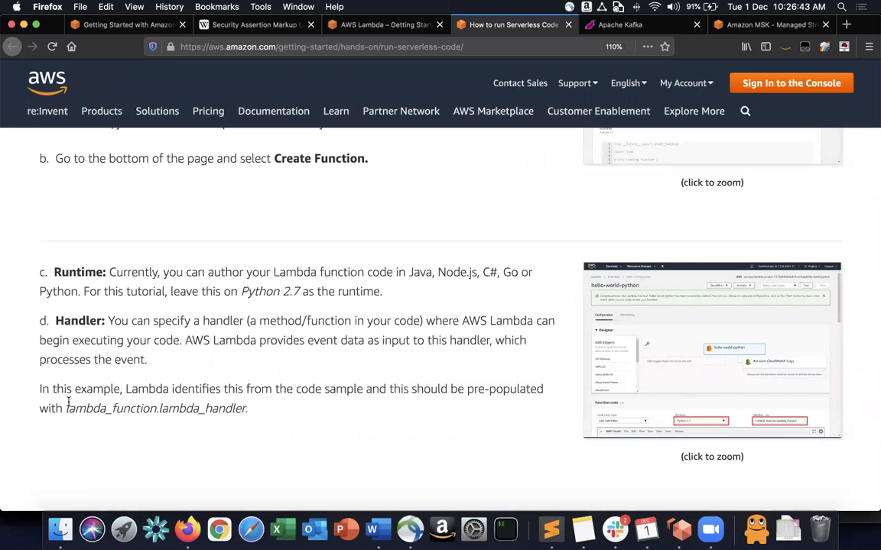
pyautogui.scroll(-4, 165, 403)
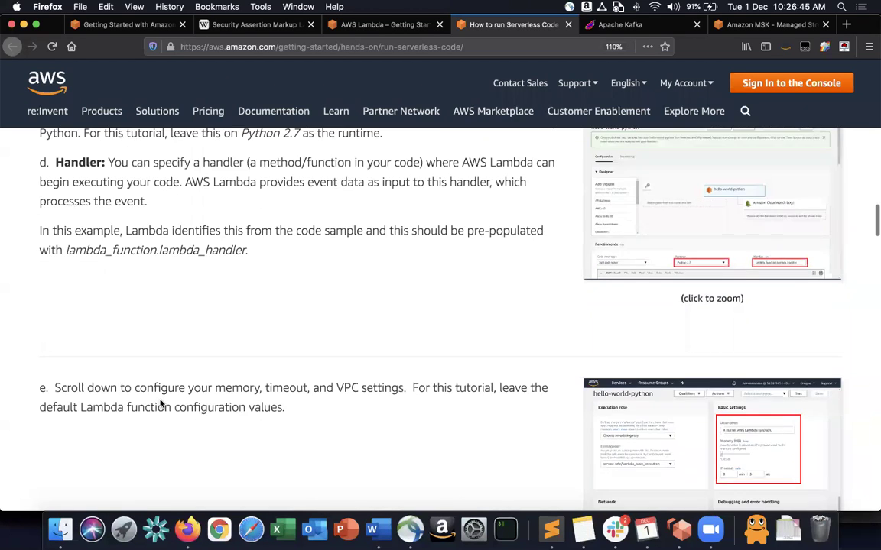
pyautogui.scroll(-5, 161, 403)
pyautogui.scroll(-2, 220, 420)
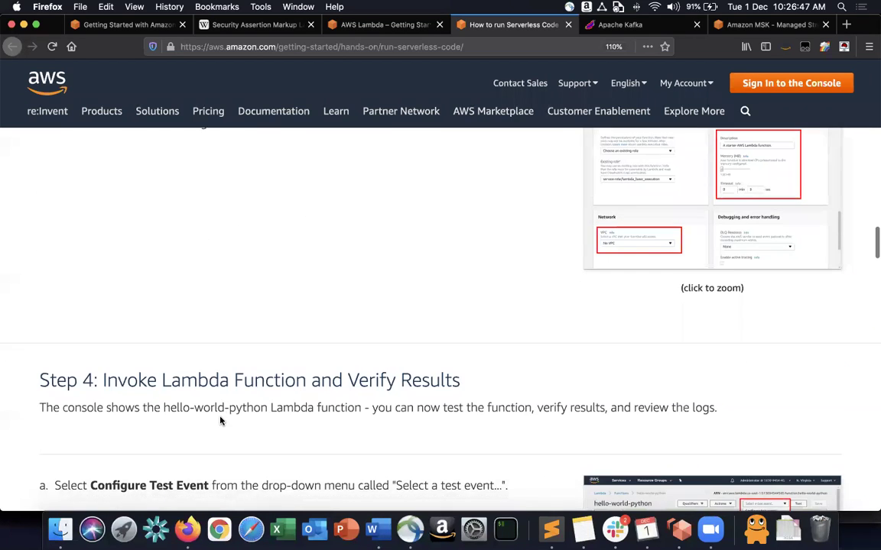
# Step: Return to the Lambda console, start editing the hello-world-python function's VPC configuration and choose the MyVPC network (10.0.0.0/16)
pyautogui.press('super+grave')
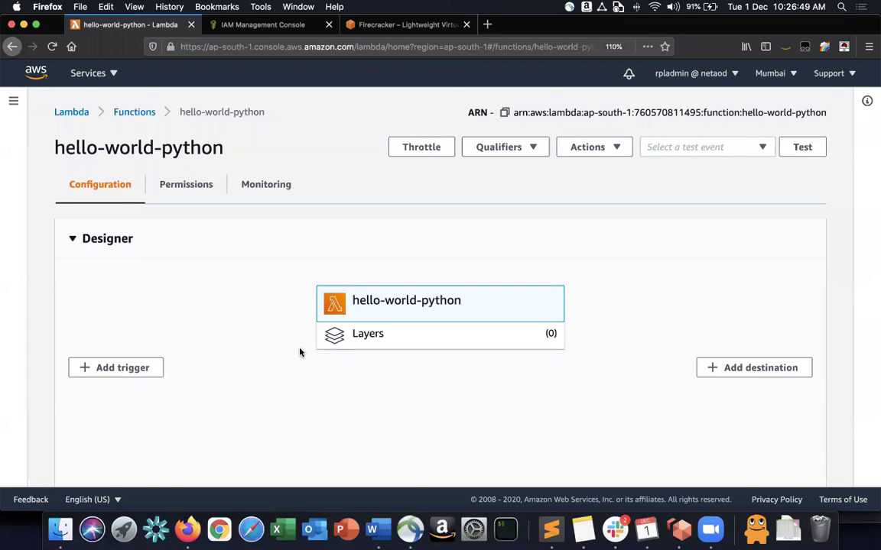
pyautogui.scroll(-10, 300, 353)
pyautogui.scroll(-10, 300, 352)
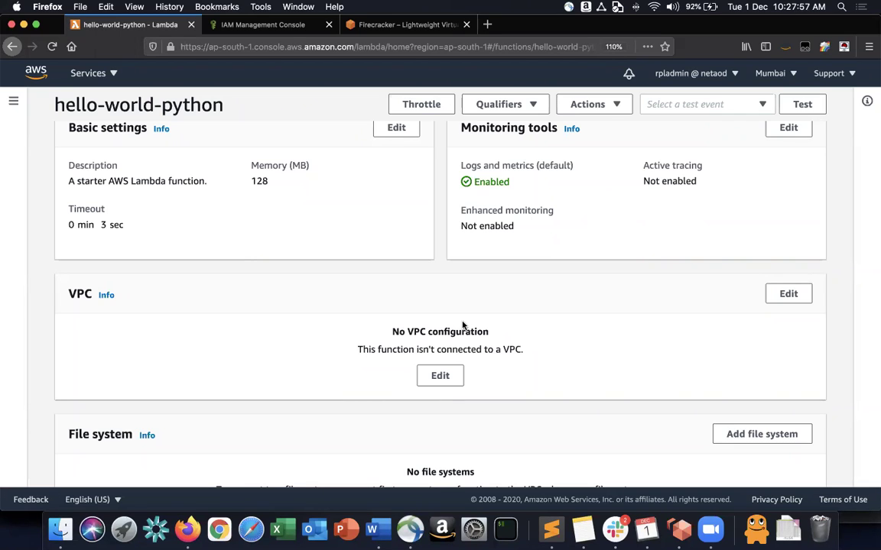
pyautogui.click(451, 375)
pyautogui.click(428, 339)
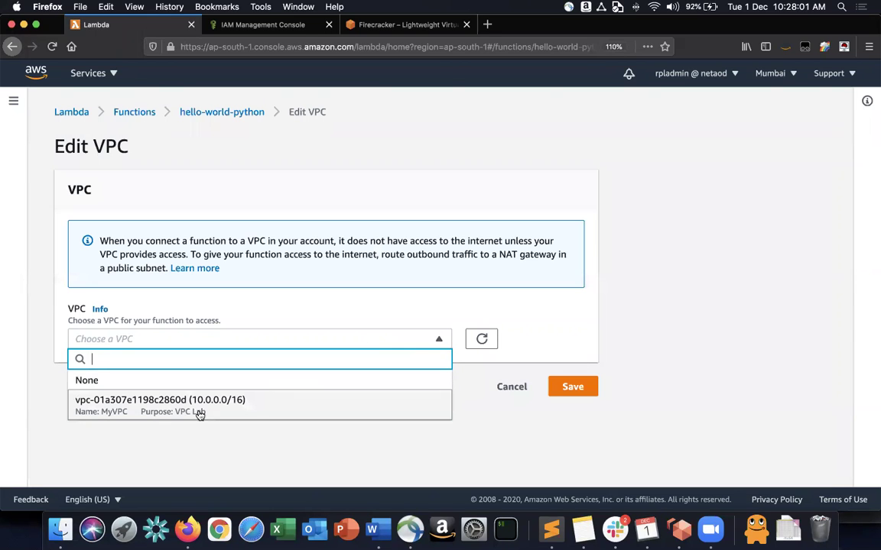
pyautogui.click(168, 411)
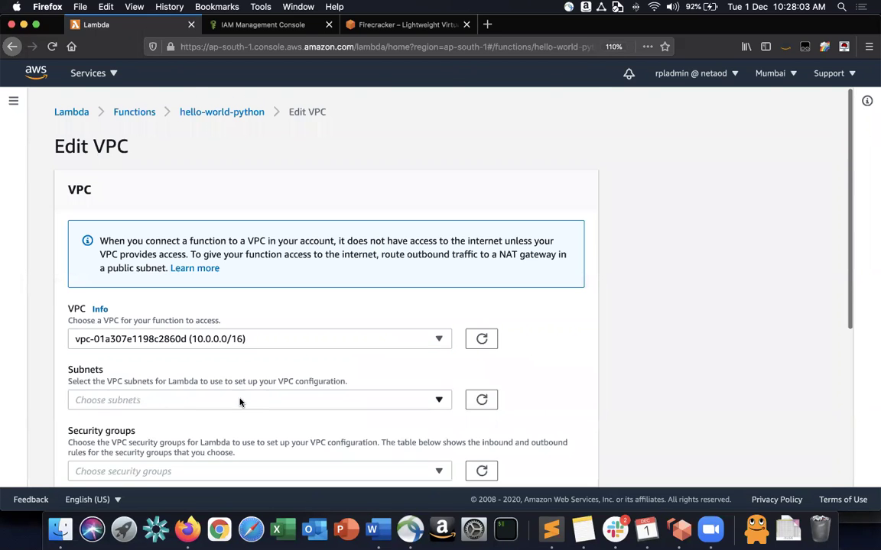
# Step: Add Subnet1 (10.0.1.0/24) and Subnet2 (10.0.2.0/24) to the function's VPC configuration
pyautogui.scroll(-3, 241, 403)
pyautogui.click(276, 245)
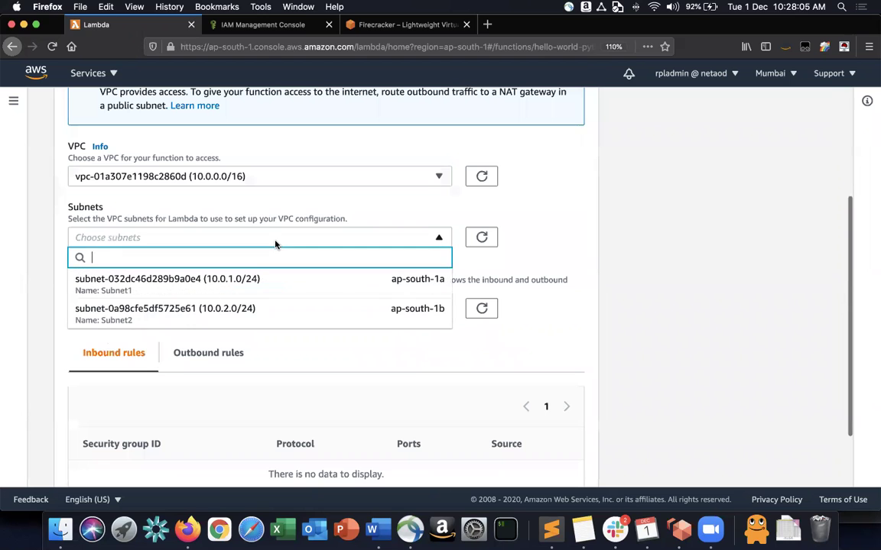
pyautogui.click(253, 278)
pyautogui.click(244, 311)
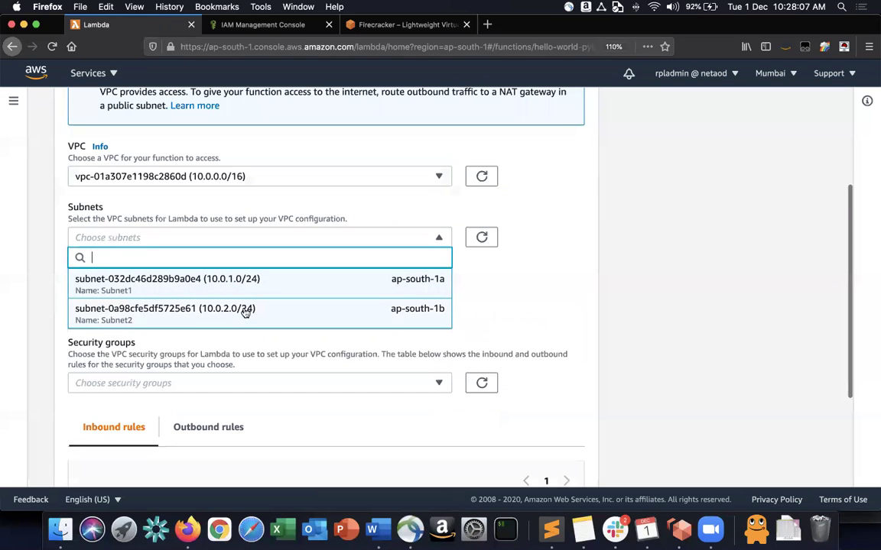
pyautogui.click(246, 354)
# Step: Look through the available security groups without choosing one, and cancel the VPC edit
pyautogui.scroll(-2, 249, 353)
pyautogui.scroll(-1, 250, 353)
pyautogui.click(312, 273)
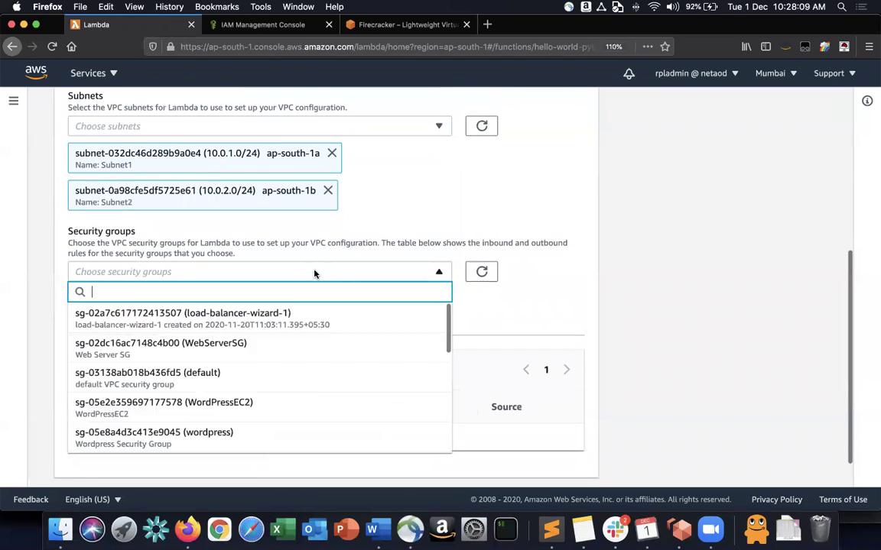
pyautogui.click(356, 255)
pyautogui.scroll(-1, 355, 255)
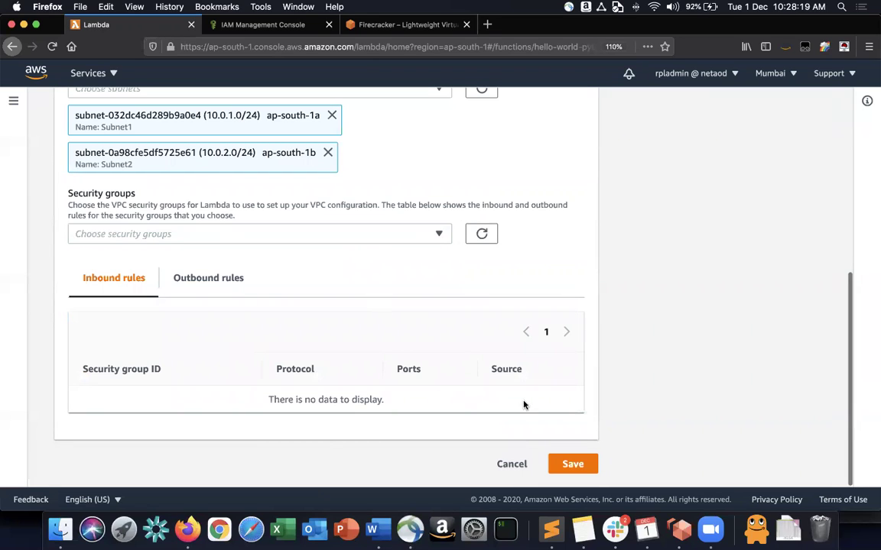
pyautogui.click(514, 465)
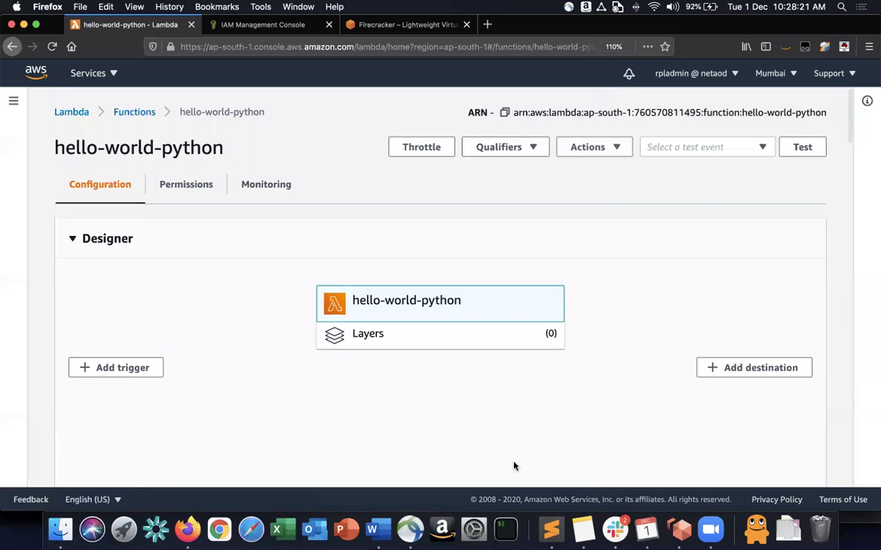
# Step: Look over the function's remaining configuration sections and read the requirement for connecting a file system
pyautogui.scroll(-10, 514, 464)
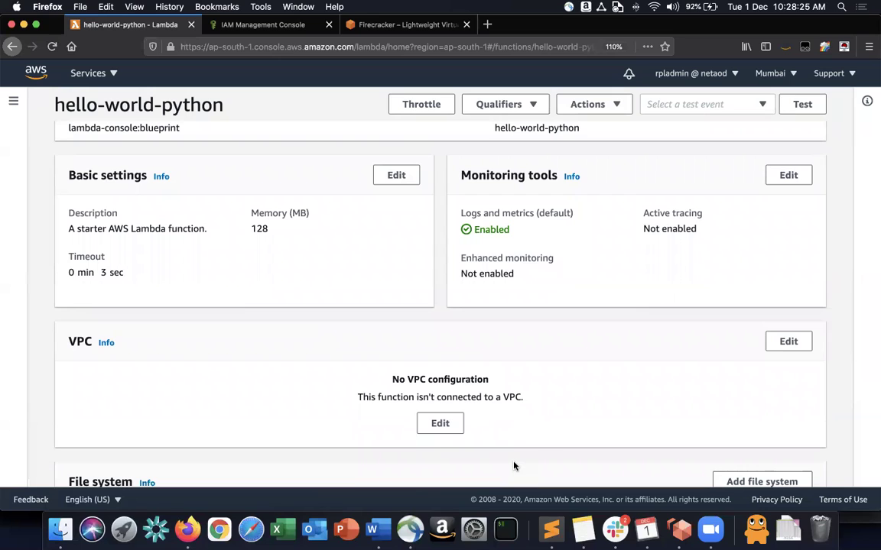
pyautogui.scroll(-5, 513, 465)
pyautogui.scroll(-5, 513, 464)
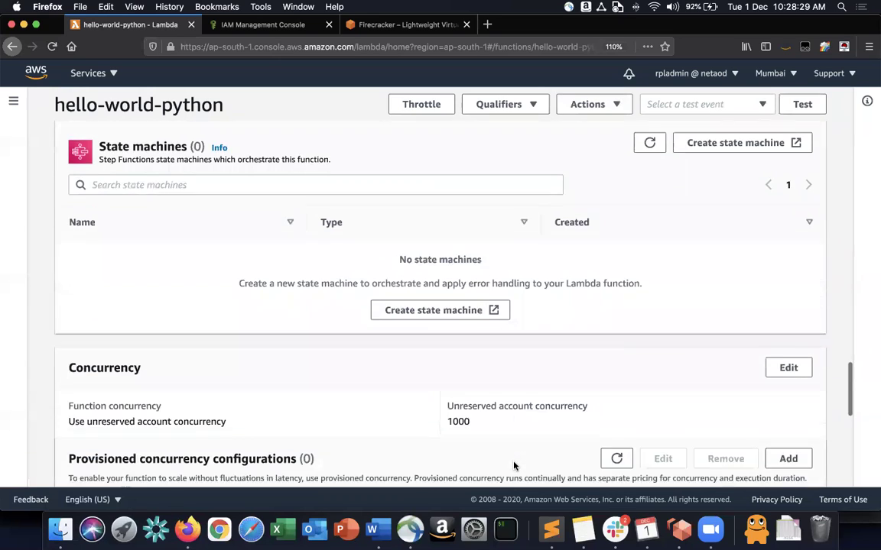
pyautogui.scroll(-6, 514, 465)
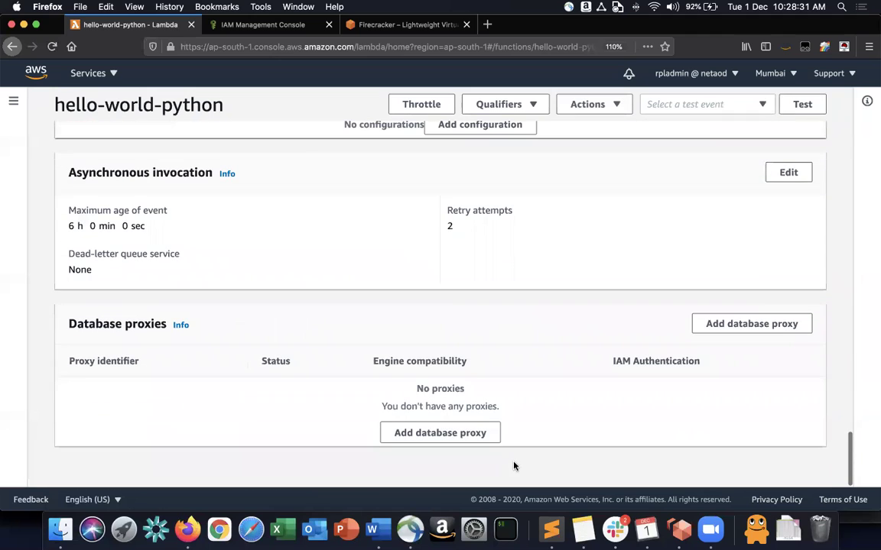
pyautogui.scroll(15, 514, 465)
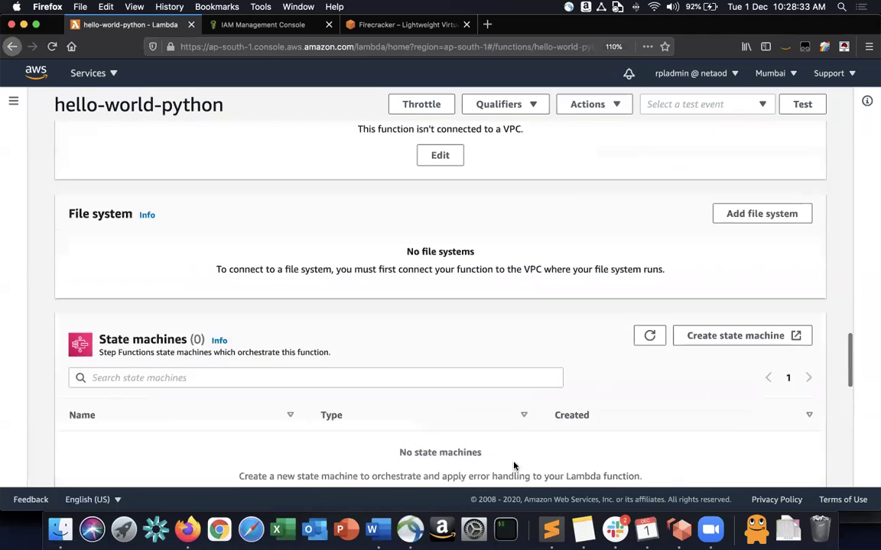
pyautogui.scroll(2, 514, 464)
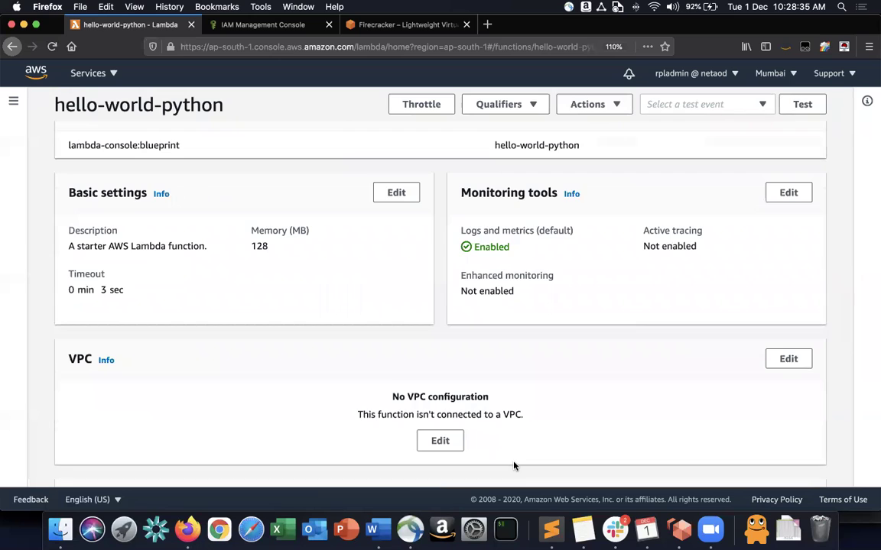
pyautogui.scroll(-5, 514, 465)
pyautogui.scroll(-1, 514, 464)
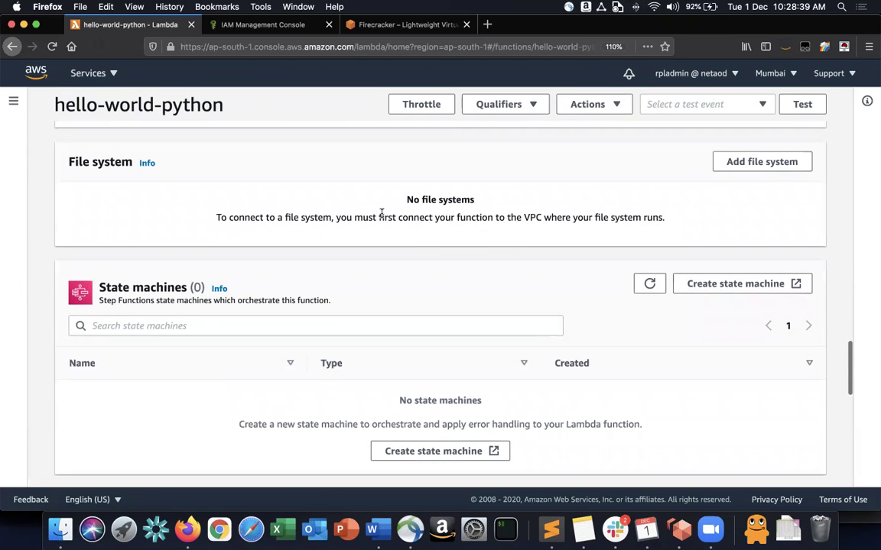
pyautogui.moveTo(336, 217); pyautogui.dragTo(673, 249)
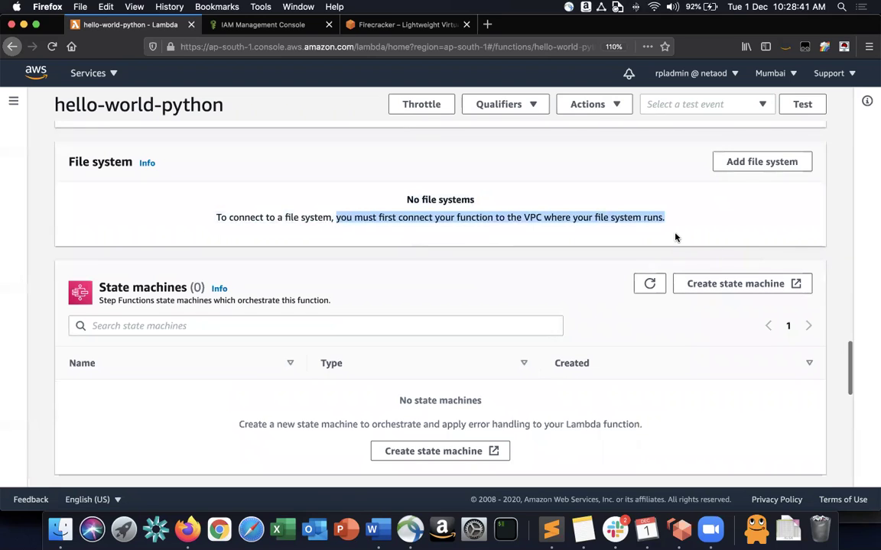
pyautogui.click(670, 237)
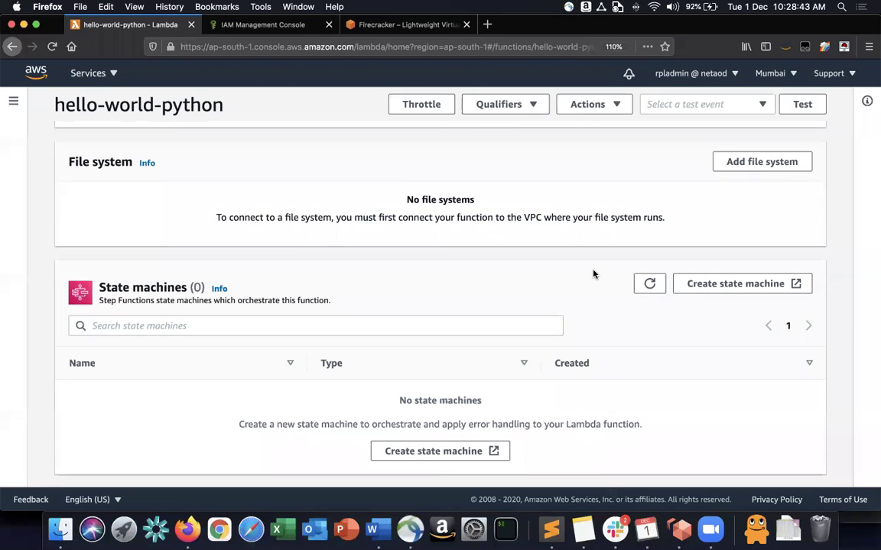
# Step: Examine the function's state machines, concurrency, asynchronous invocation and database proxies sections
pyautogui.scroll(-1, 594, 274)
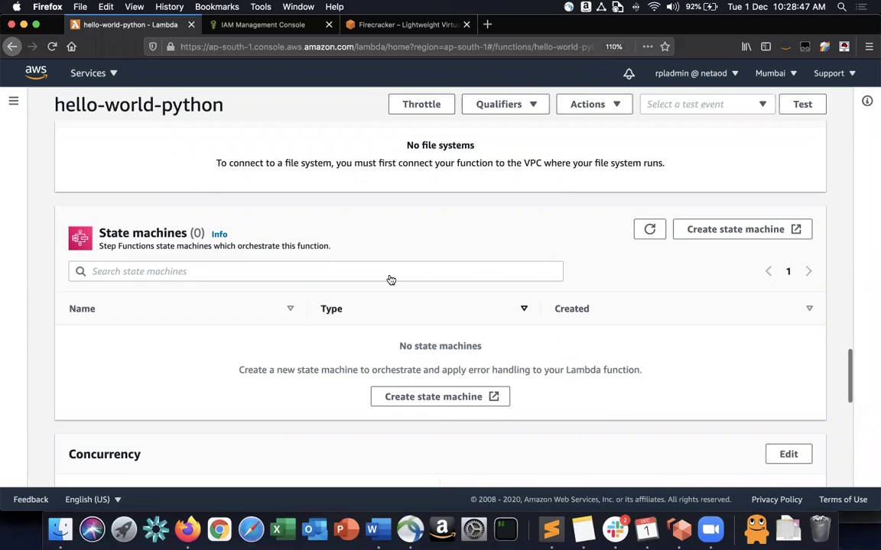
pyautogui.scroll(-3, 389, 279)
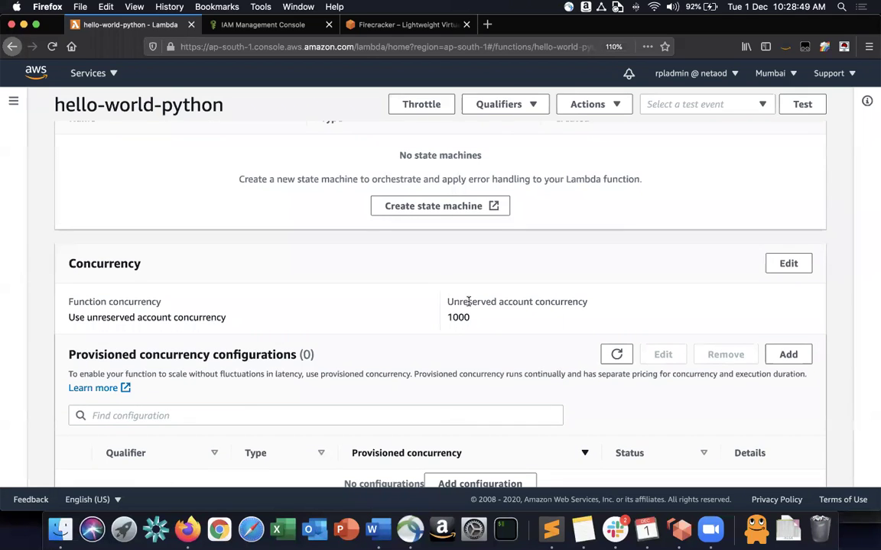
pyautogui.scroll(-1, 469, 302)
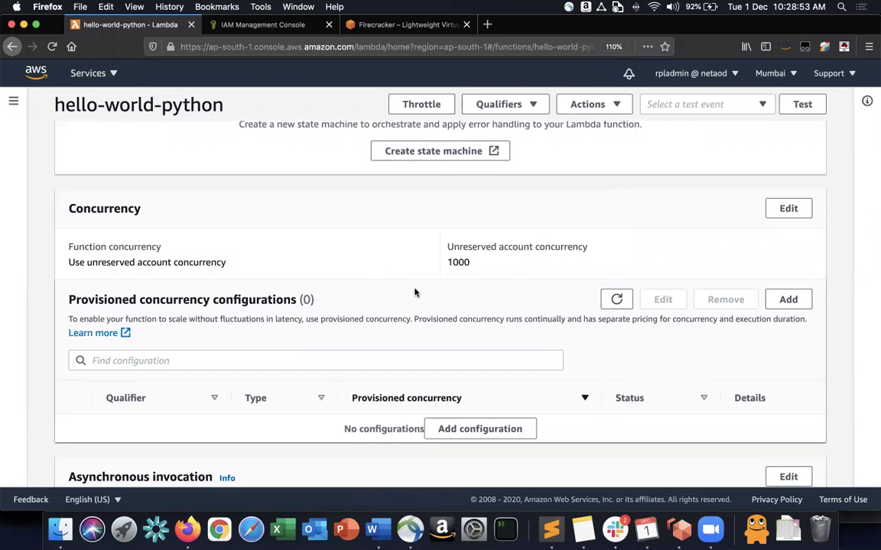
pyautogui.scroll(-3, 414, 292)
pyautogui.scroll(-1, 414, 292)
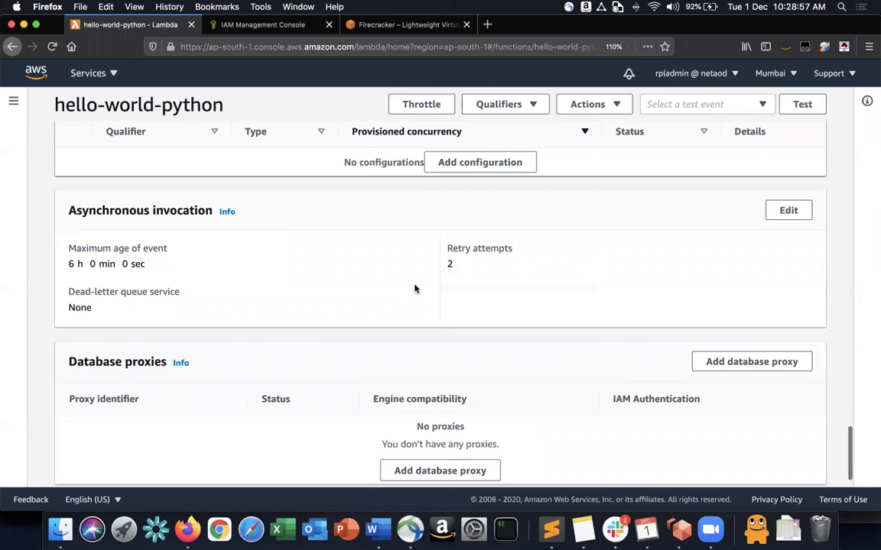
pyautogui.moveTo(430, 262); pyautogui.dragTo(448, 246)
pyautogui.click(433, 247)
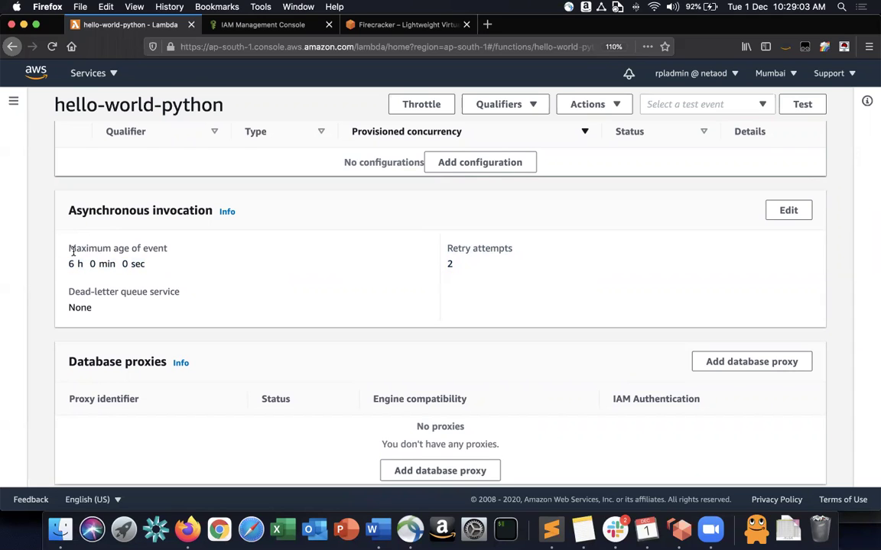
pyautogui.scroll(-2, 326, 313)
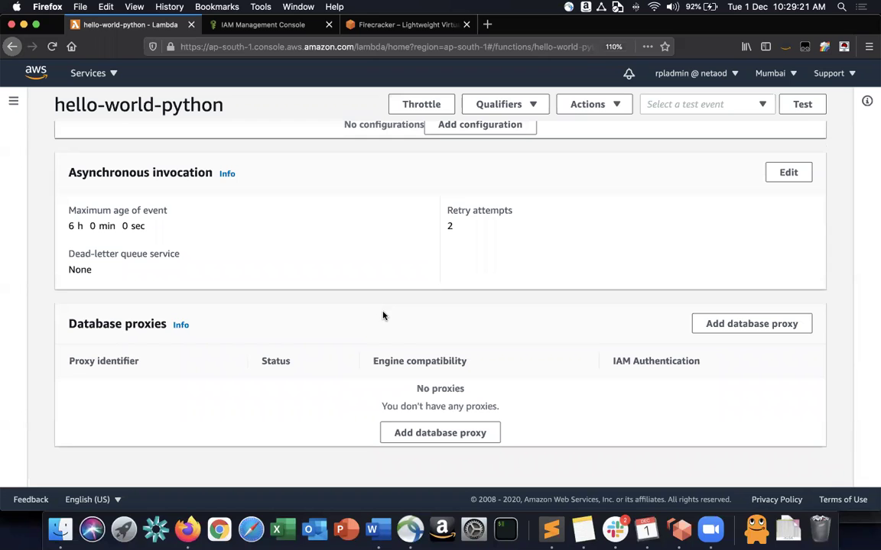
pyautogui.scroll(15, 383, 316)
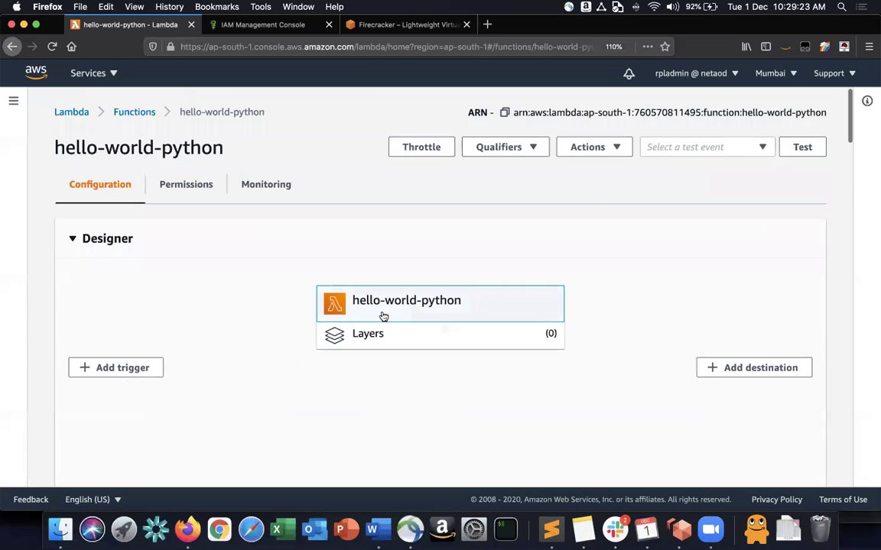
# Step: Switch to the tutorial window and read Step 4's instruction for configuring a test event
pyautogui.press('super+grave')
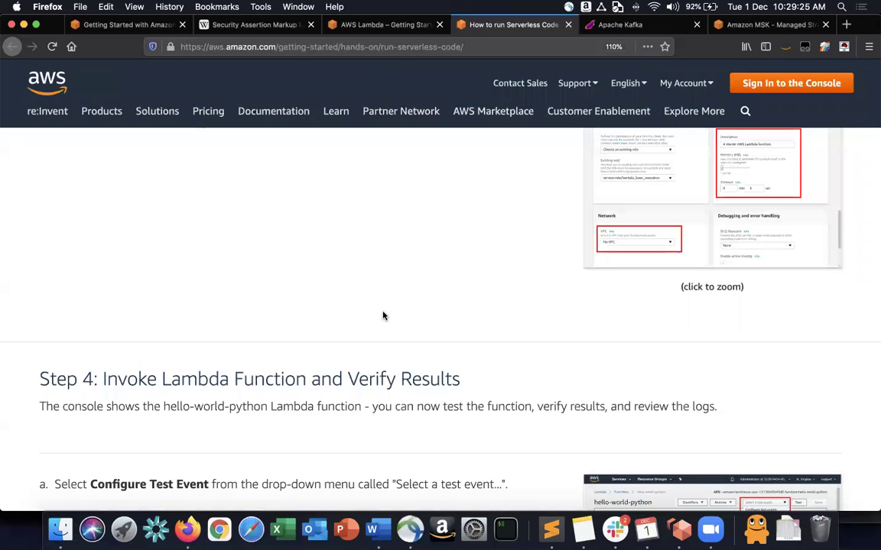
pyautogui.scroll(-3, 383, 315)
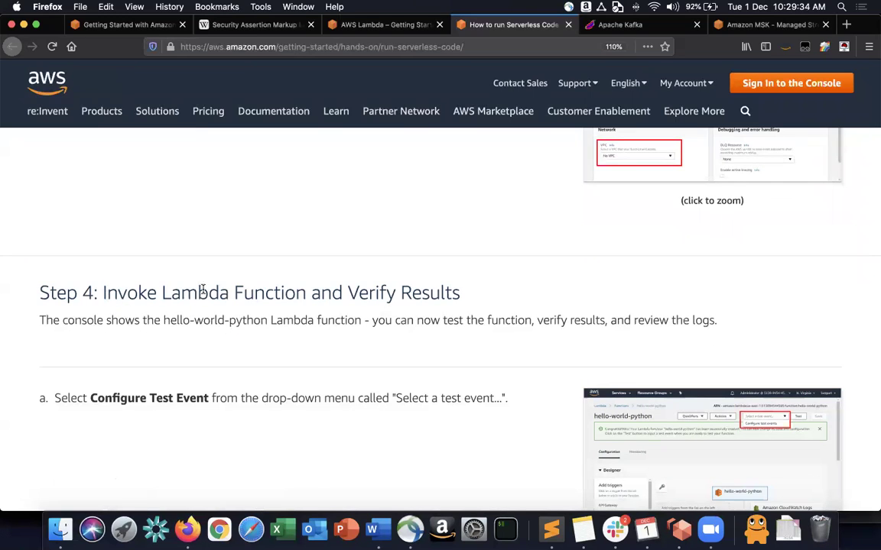
pyautogui.scroll(-5, 466, 288)
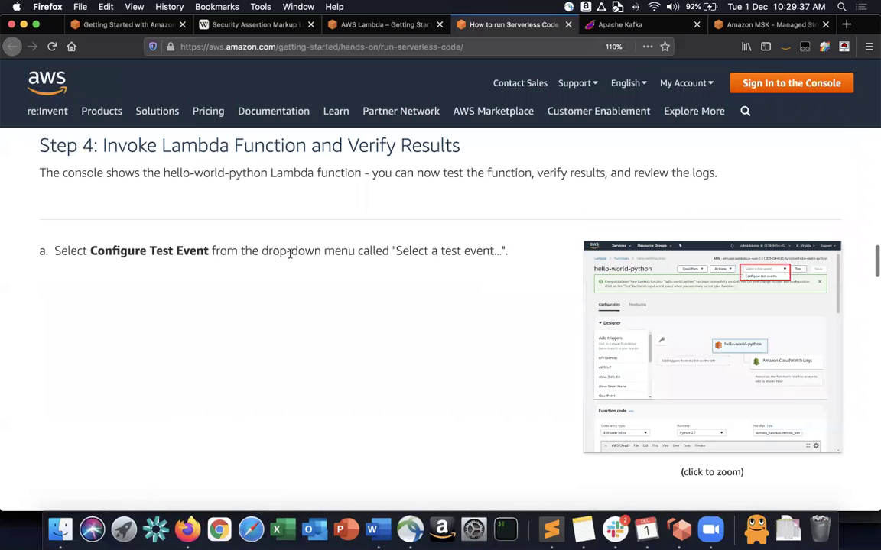
pyautogui.moveTo(405, 251); pyautogui.dragTo(506, 250)
# Step: Return to the Lambda console and open the test event configuration for the hello-world-python function
pyautogui.press('super+Tab')
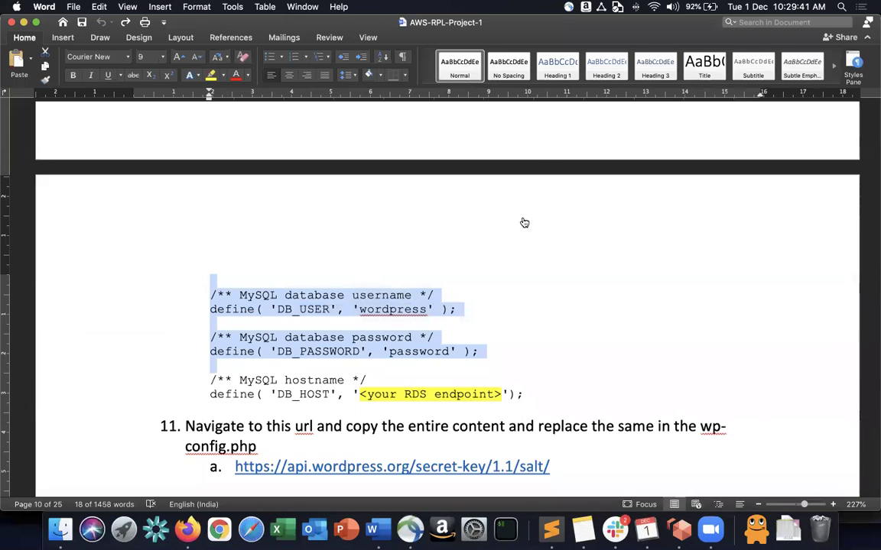
pyautogui.press('super+Tab')
pyautogui.press('super+grave')
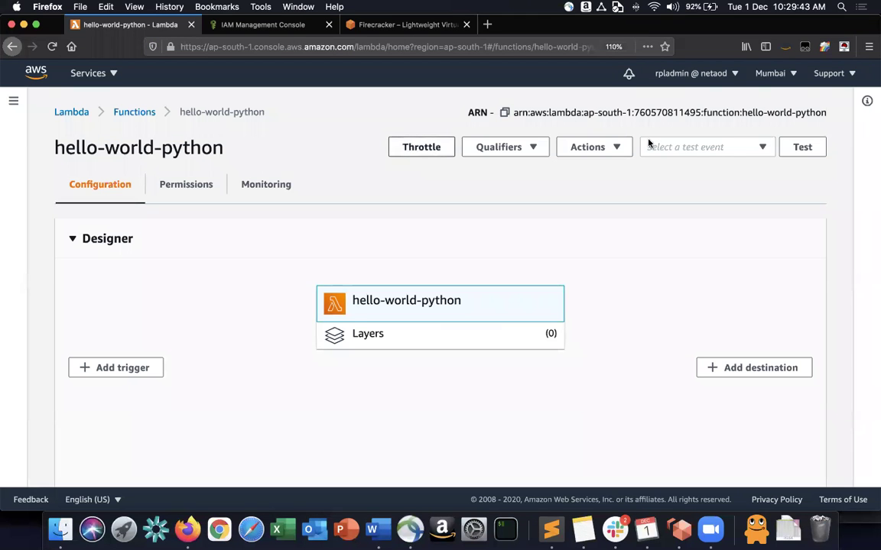
pyautogui.click(739, 149)
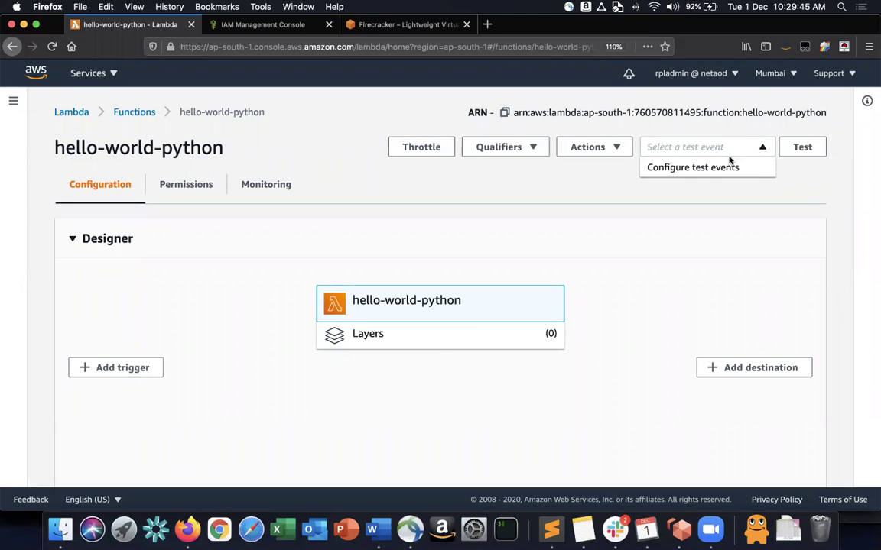
pyautogui.click(727, 166)
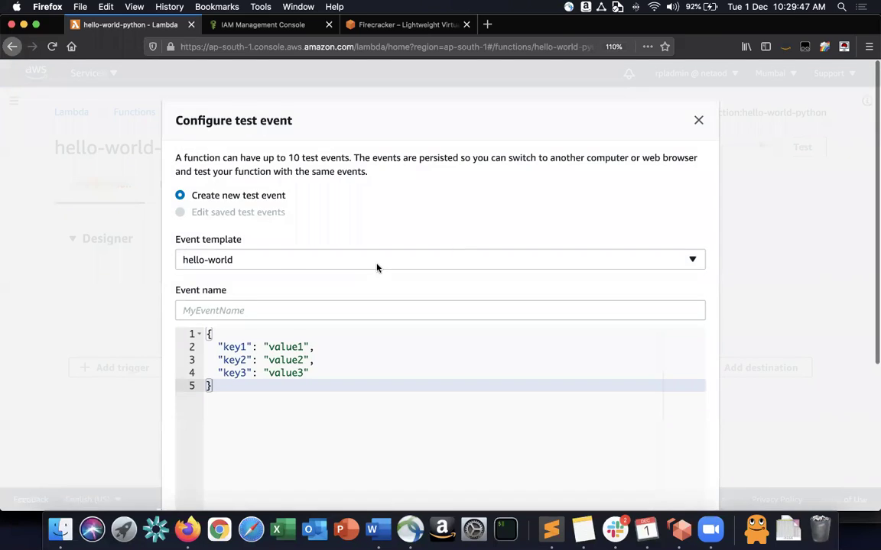
# Step: Read the tutorial's test event instructions and choose the Hello World event template for the new test event
pyautogui.press('super+grave')
pyautogui.scroll(-6, 436, 299)
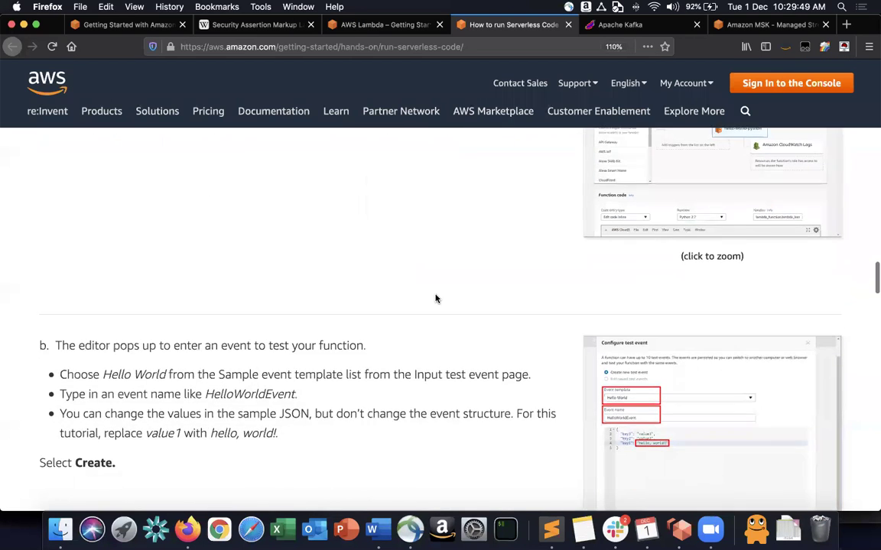
pyautogui.moveTo(104, 339); pyautogui.dragTo(157, 341)
pyautogui.press('super+grave')
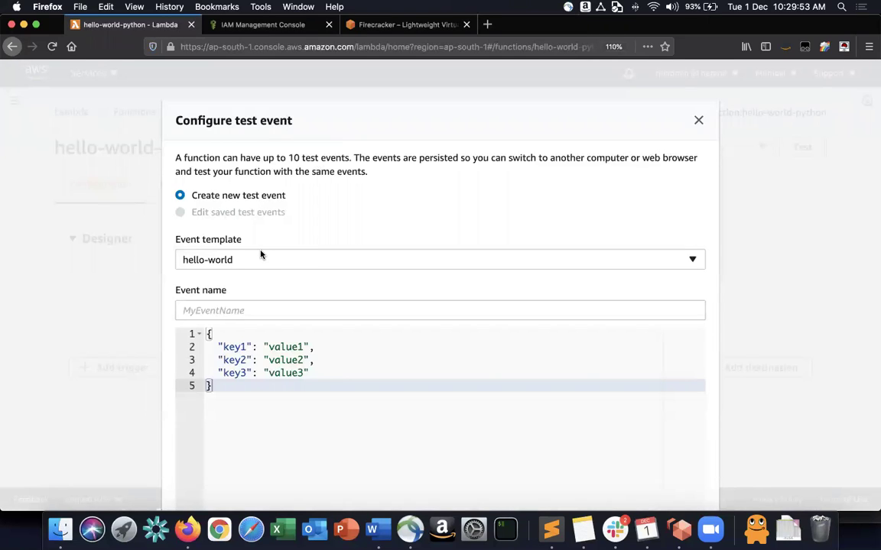
pyautogui.click(260, 255)
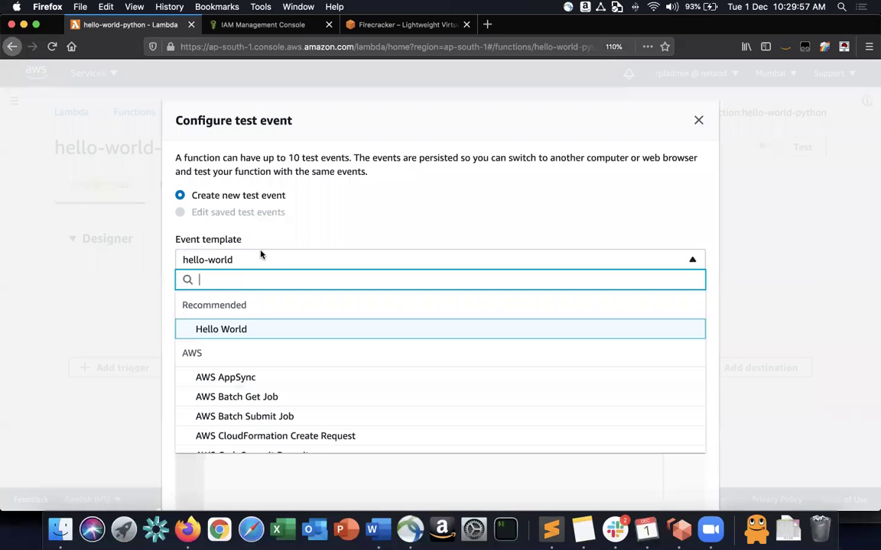
pyautogui.click(227, 330)
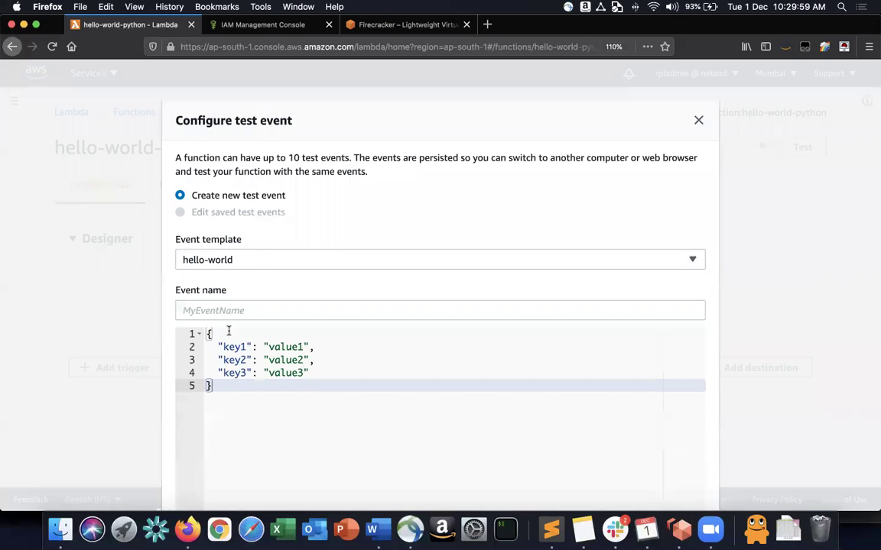
# Step: Copy the event name HelloWorldEvent from the tutorial into the new test event's name
pyautogui.press('super+grave')
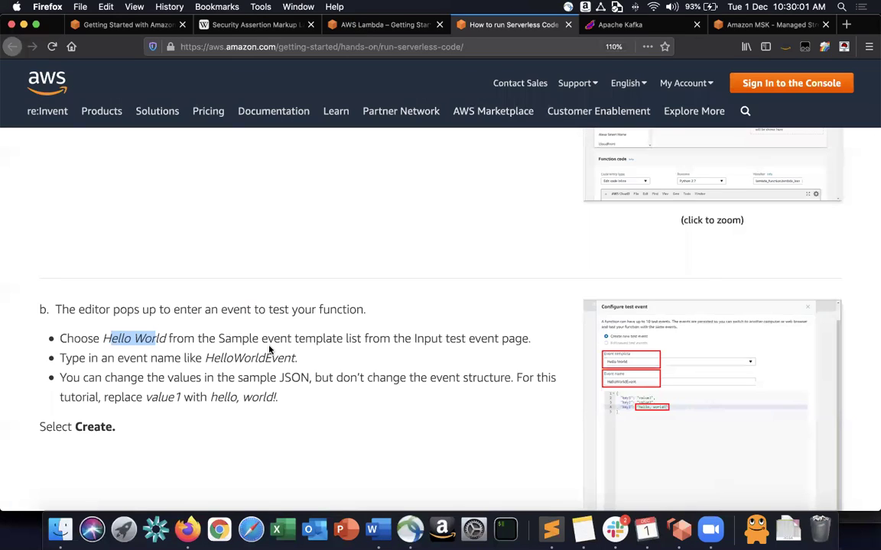
pyautogui.doubleClick(249, 358)
pyautogui.press('super+c')
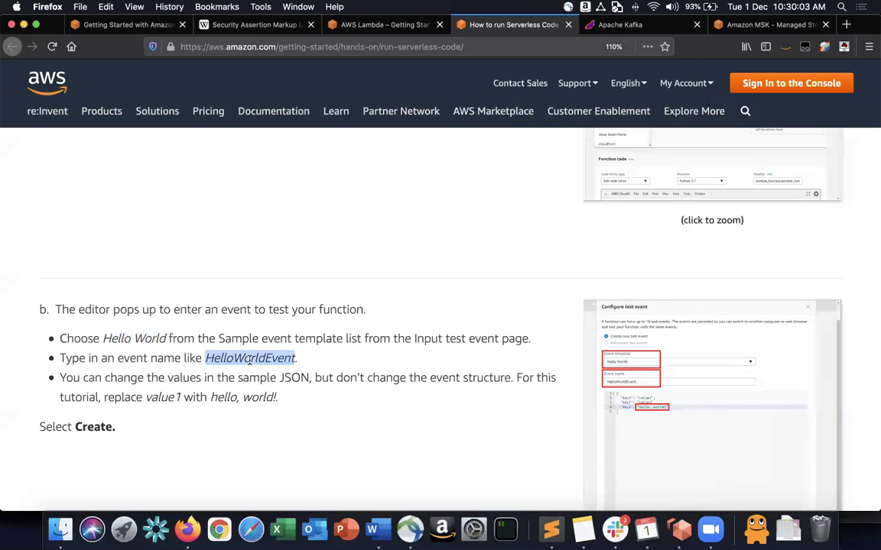
pyautogui.press('super+grave')
pyautogui.click(266, 310)
pyautogui.press('super+v')
pyautogui.scroll(-4, 266, 310)
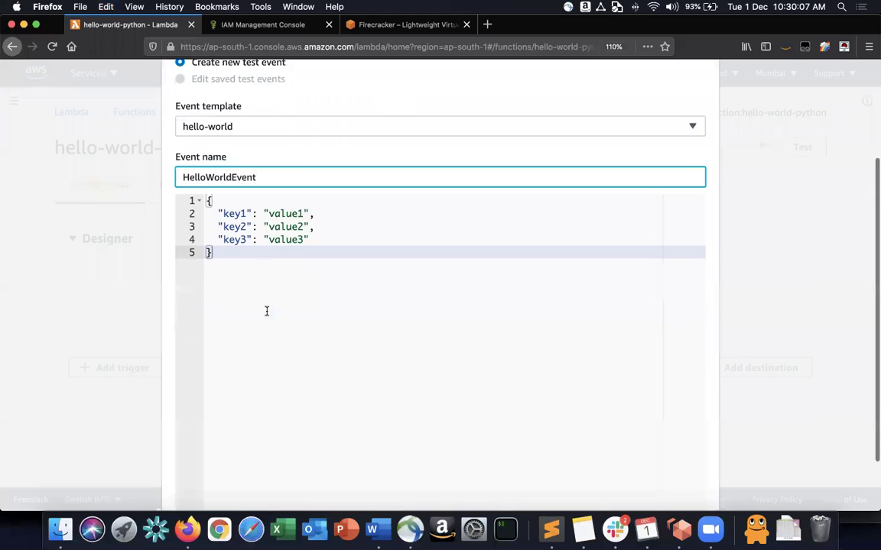
# Step: Read the tutorial's note on changing sample values and set key1 in the event JSON to "Hello RPL Champs!!"
pyautogui.press('super+grave')
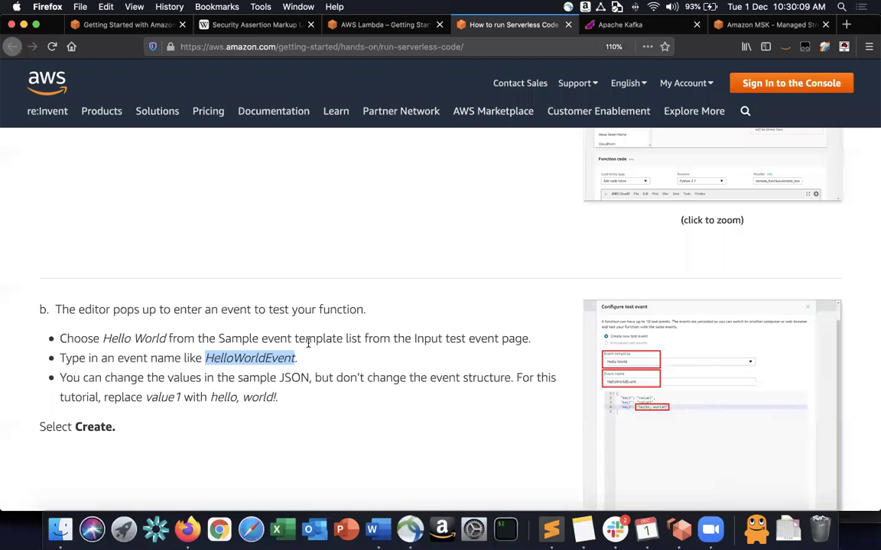
pyautogui.moveTo(106, 377); pyautogui.dragTo(229, 377)
pyautogui.click(229, 377)
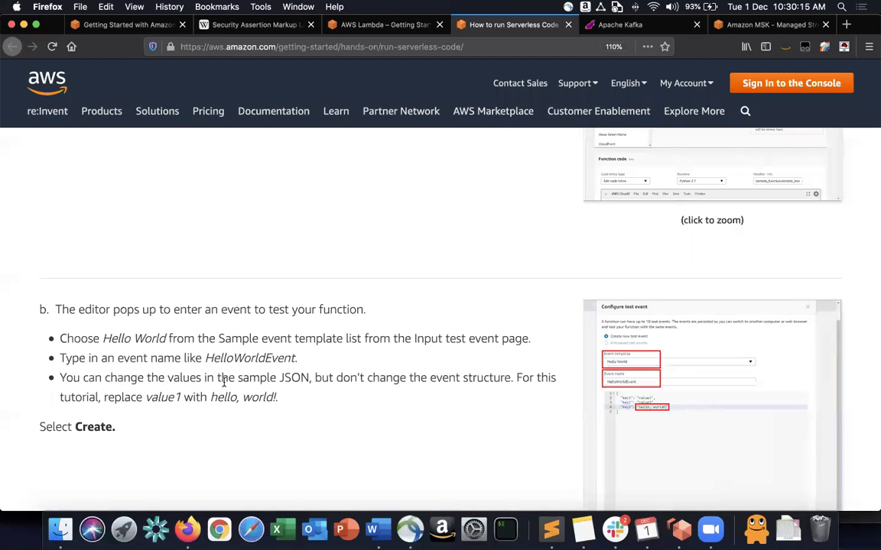
pyautogui.moveTo(100, 397); pyautogui.dragTo(294, 397)
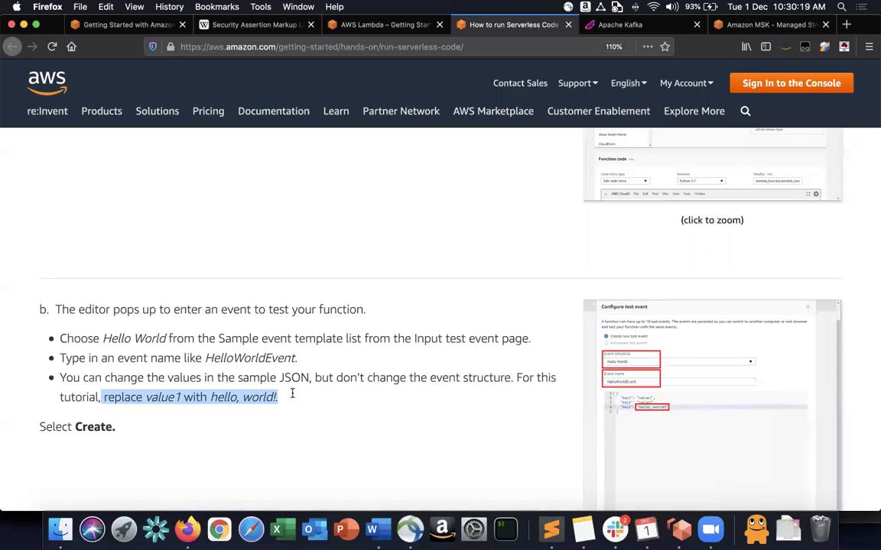
pyautogui.press('super+grave')
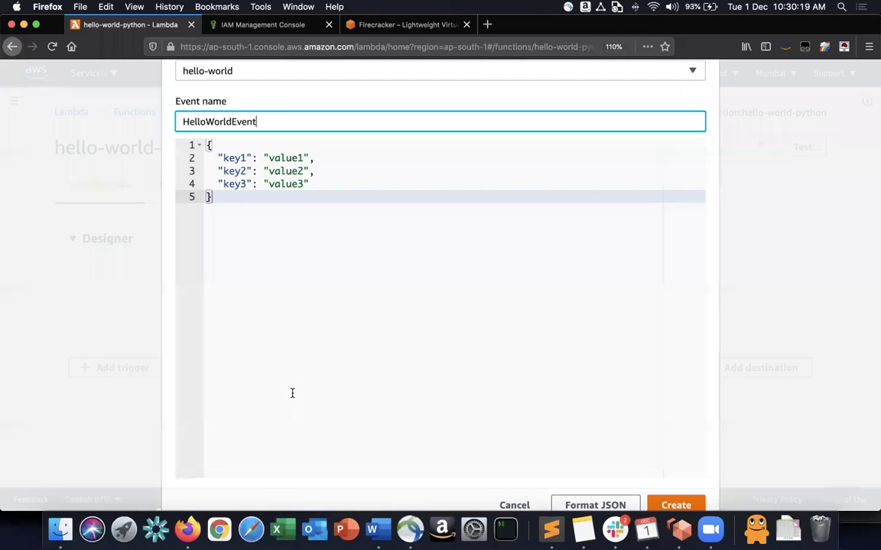
pyautogui.doubleClick(286, 157)
pyautogui.write('Hell W')
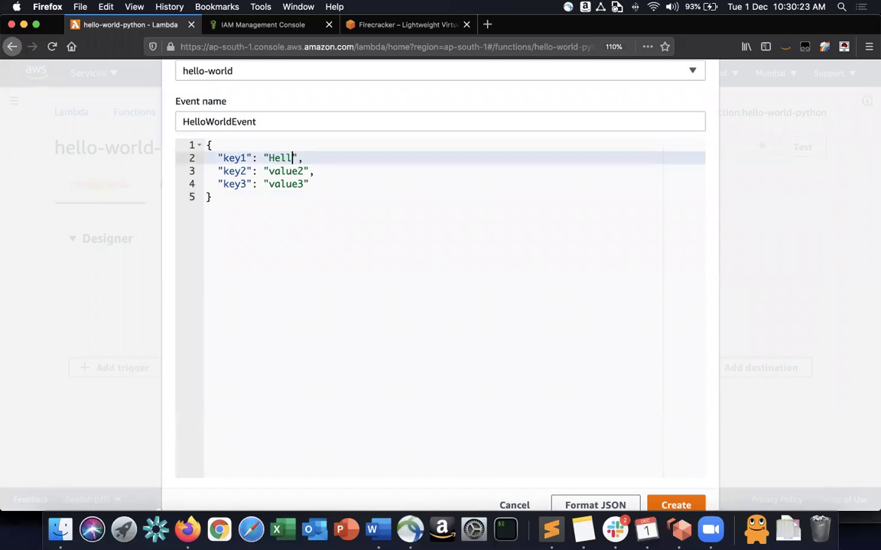
pyautogui.press('BackSpace')
pyautogui.press('BackSpace')
pyautogui.press('BackSpace')
pyautogui.write('o RPL Champs!!')
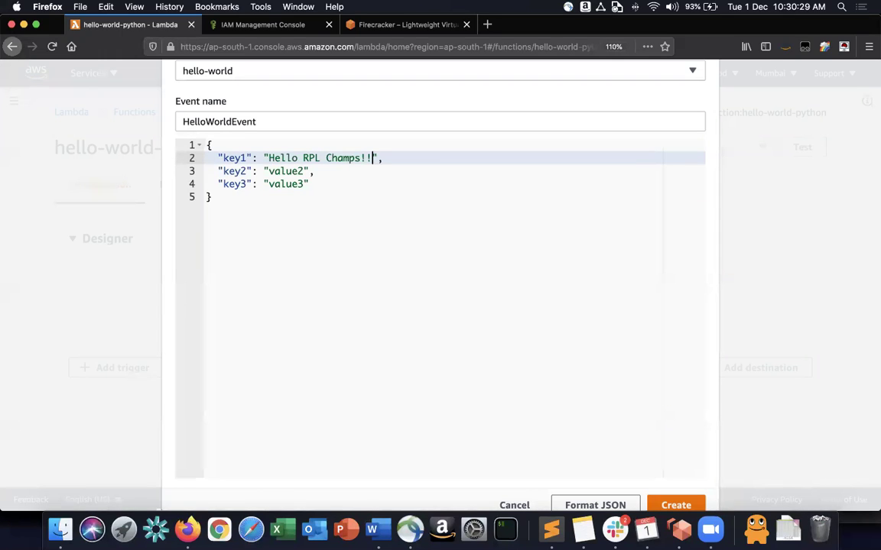
# Step: Review the tutorial's remaining instructions for the test event and create HelloWorldEvent
pyautogui.press('super+grave')
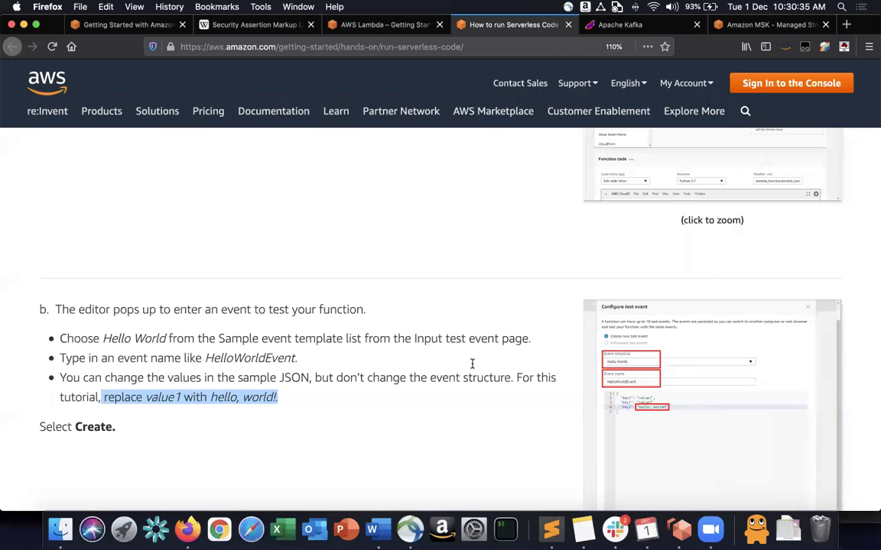
pyautogui.scroll(-2, 472, 364)
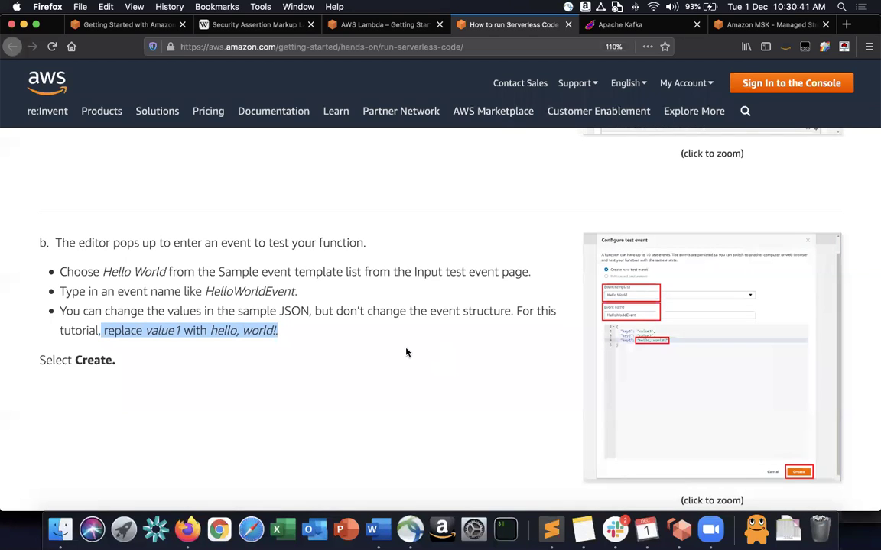
pyautogui.press('super+grave')
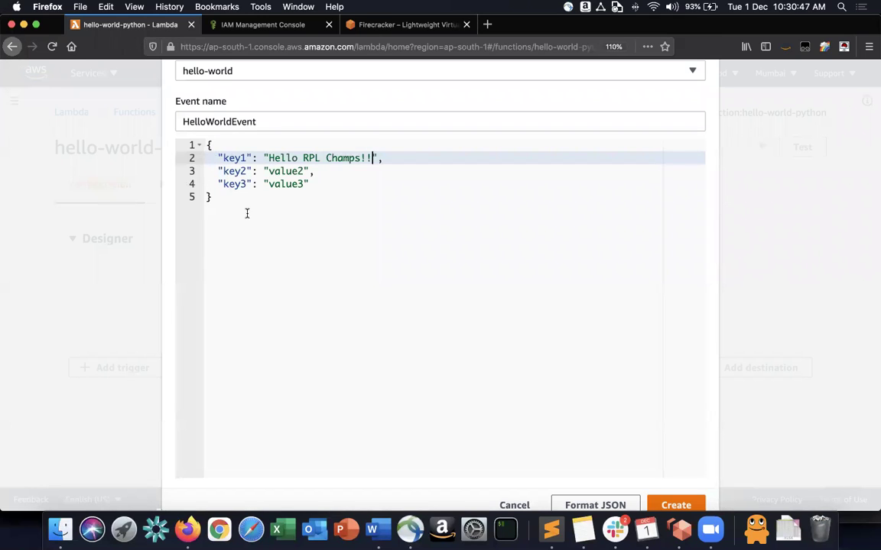
pyautogui.press('super+grave')
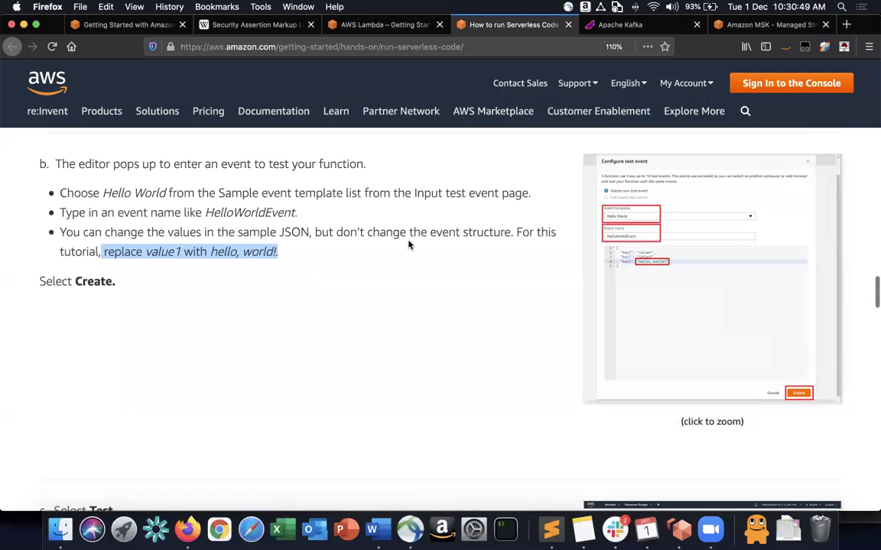
pyautogui.scroll(-3, 409, 244)
pyautogui.scroll(-2, 409, 245)
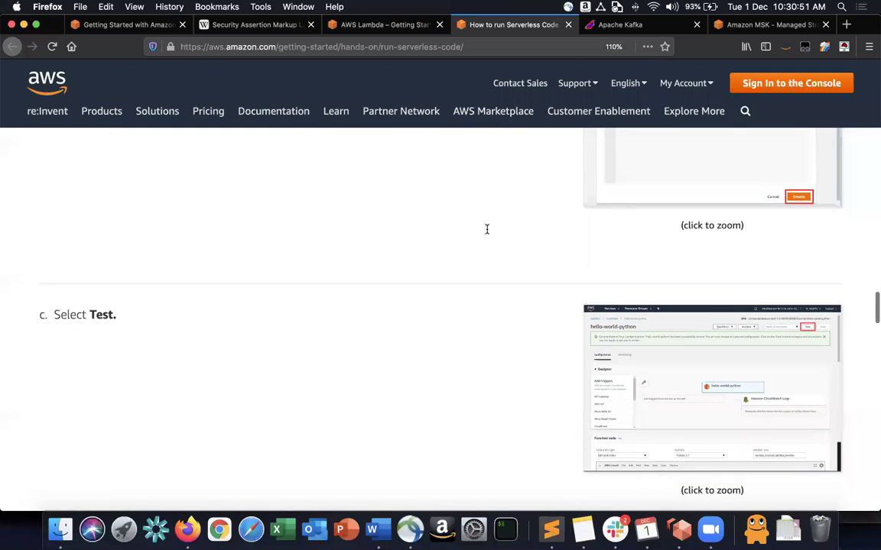
pyautogui.press('super+grave')
pyautogui.click(674, 502)
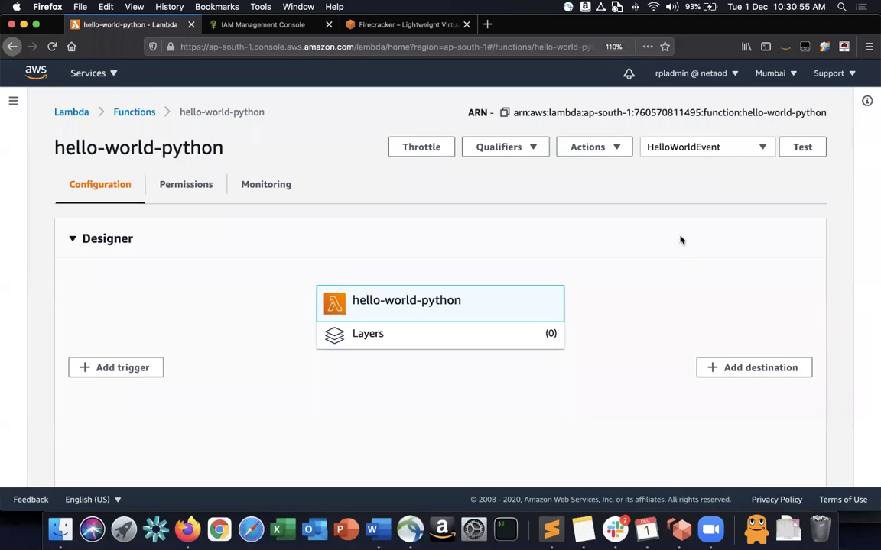
# Step: Select the saved HelloWorldEvent, read the tutorial's section on execution results, and test the hello-world-python function
pyautogui.click(712, 149)
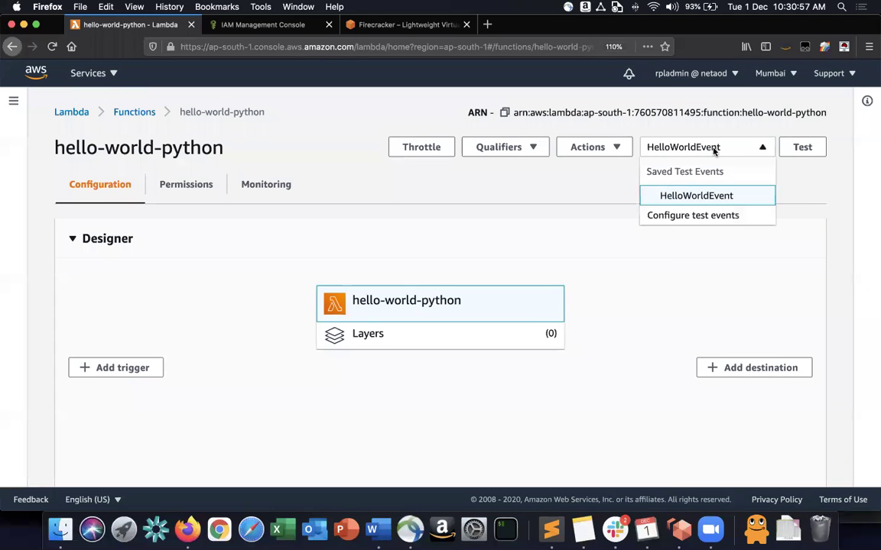
pyautogui.click(685, 196)
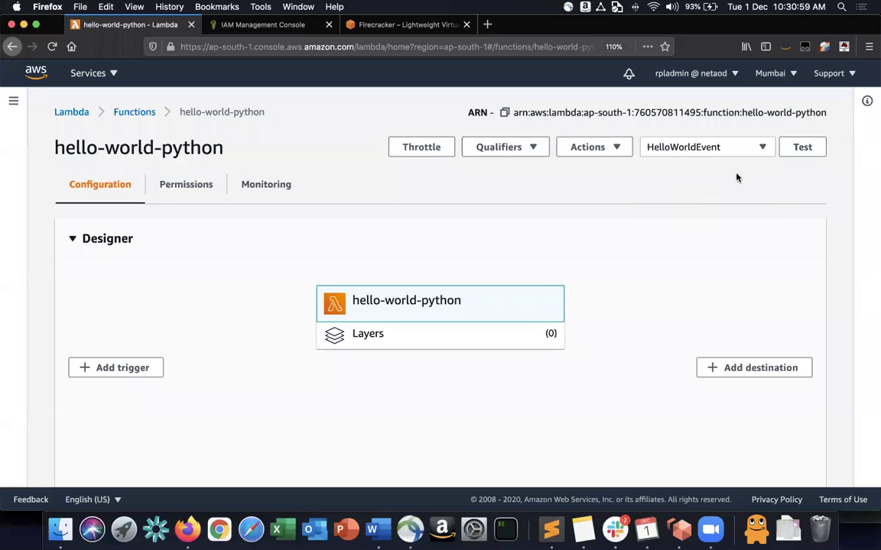
pyautogui.press('super+grave')
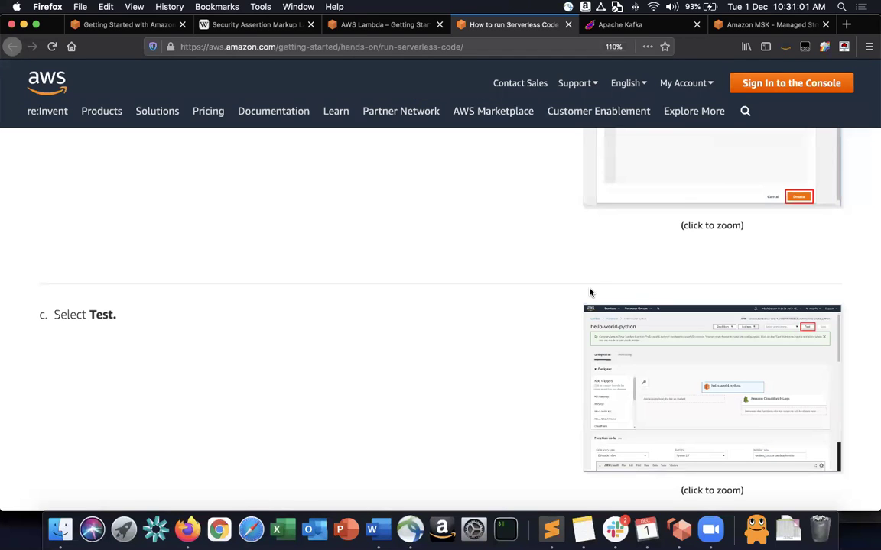
pyautogui.scroll(-5, 589, 293)
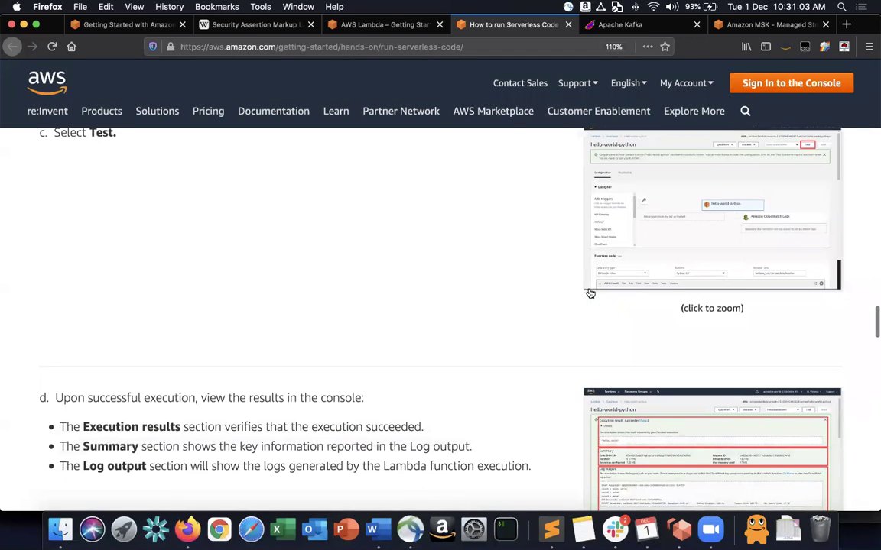
pyautogui.scroll(-1, 589, 291)
pyautogui.scroll(1, 589, 290)
pyautogui.press('super+grave')
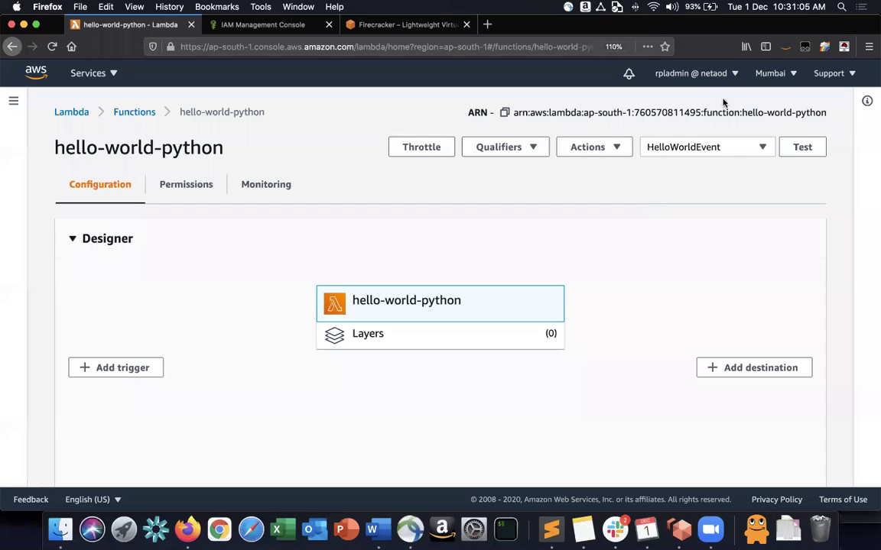
pyautogui.click(799, 147)
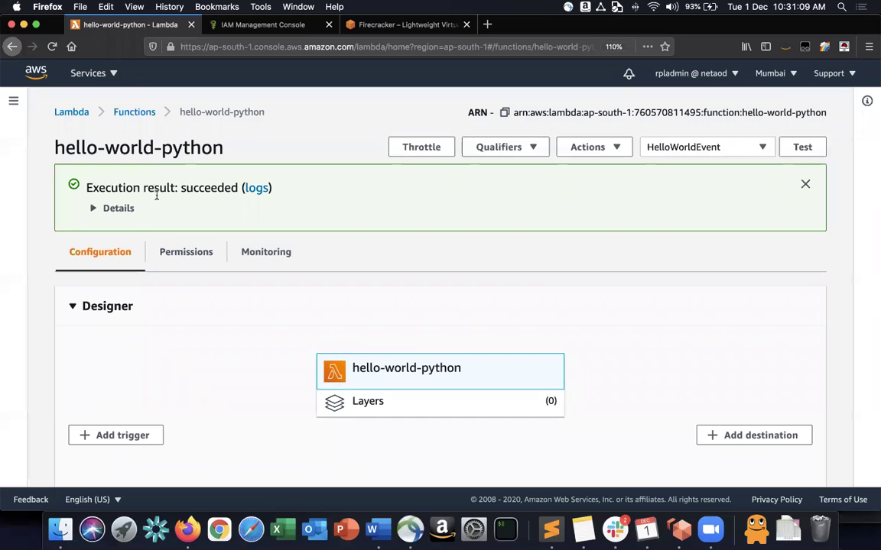
# Step: Expand the execution result details and examine the value returned by the function
pyautogui.moveTo(77, 187); pyautogui.dragTo(238, 187)
pyautogui.click(234, 187)
pyautogui.click(94, 209)
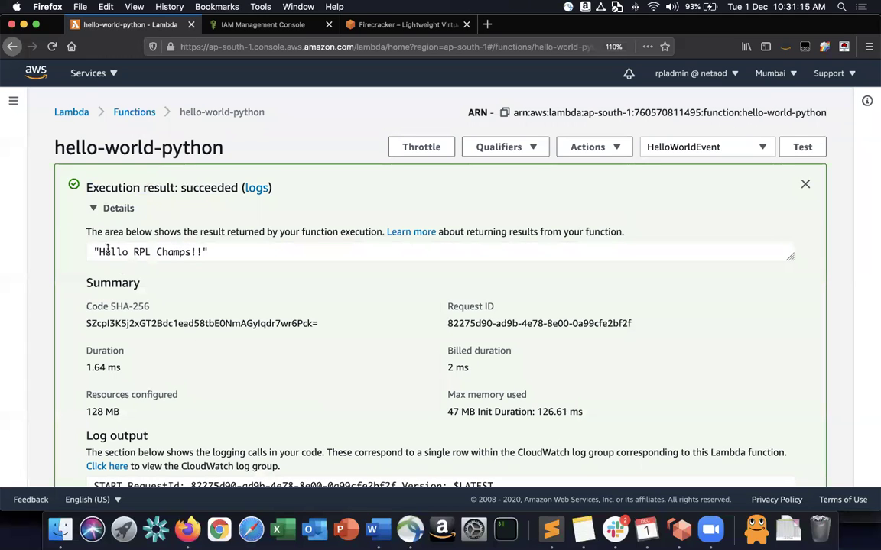
pyautogui.moveTo(96, 250); pyautogui.dragTo(237, 248)
pyautogui.click(212, 249)
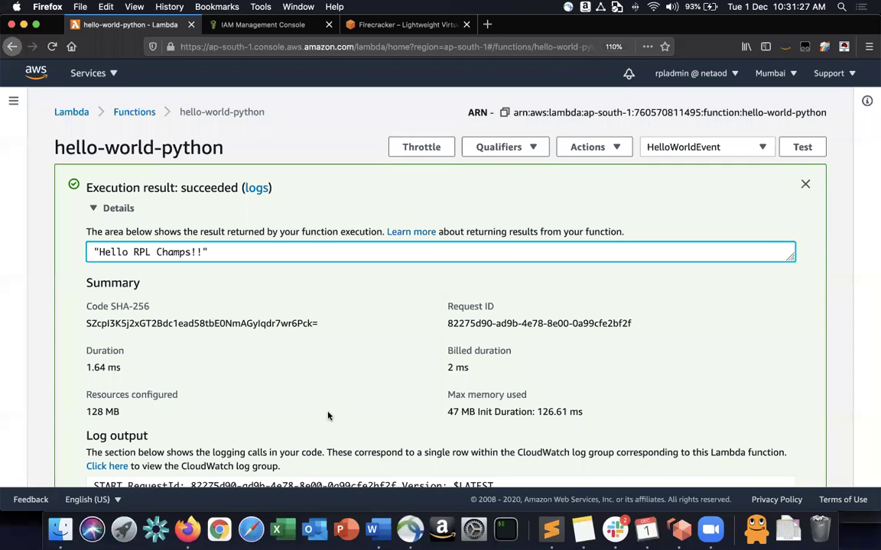
# Step: Examine the execution summary's duration, billed duration, configured resources and maximum memory used
pyautogui.scroll(-2, 328, 416)
pyautogui.moveTo(85, 314); pyautogui.dragTo(124, 314)
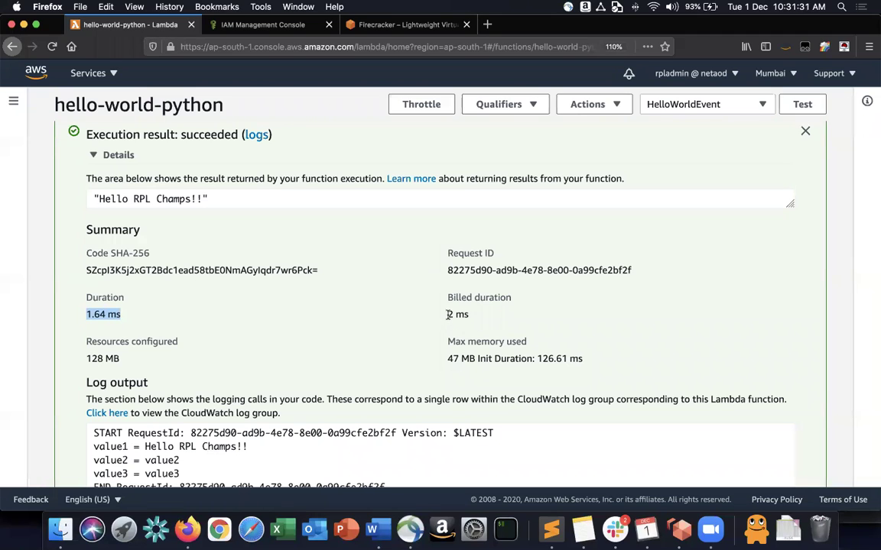
pyautogui.moveTo(449, 314); pyautogui.dragTo(510, 316)
pyautogui.click(510, 317)
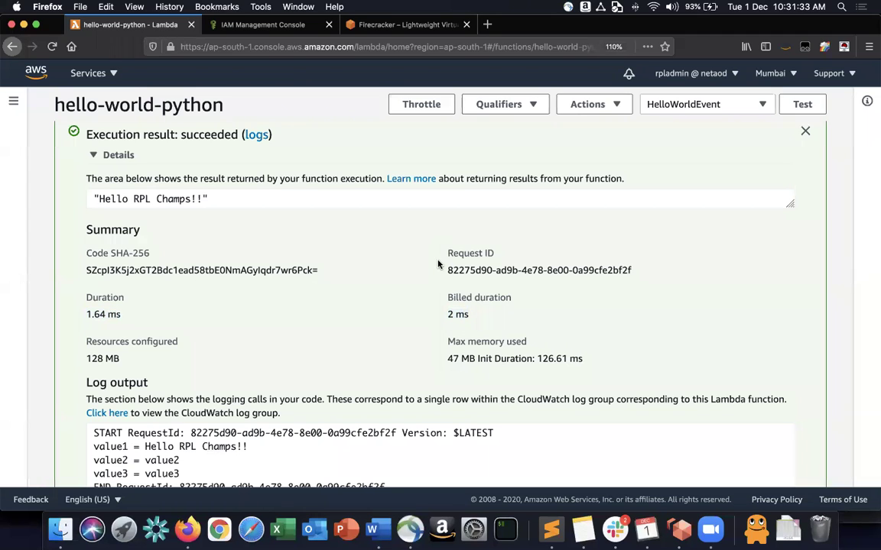
pyautogui.doubleClick(87, 357)
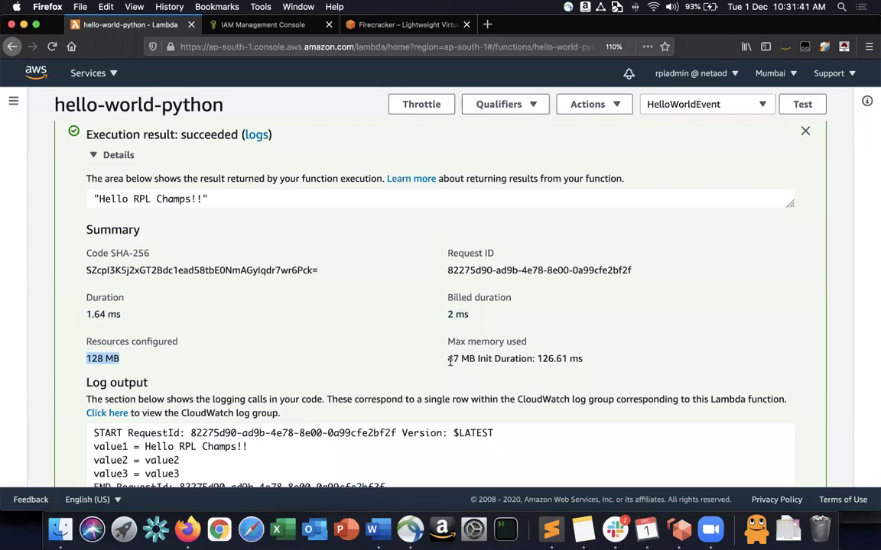
pyautogui.moveTo(449, 359); pyautogui.dragTo(468, 359)
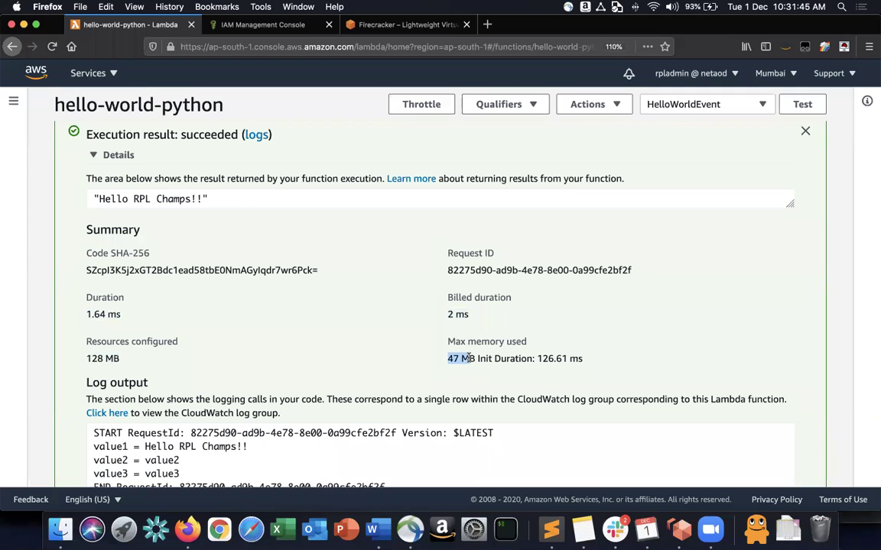
# Step: Examine the log output of the test run, including the request start line and the three printed values
pyautogui.scroll(-4, 468, 359)
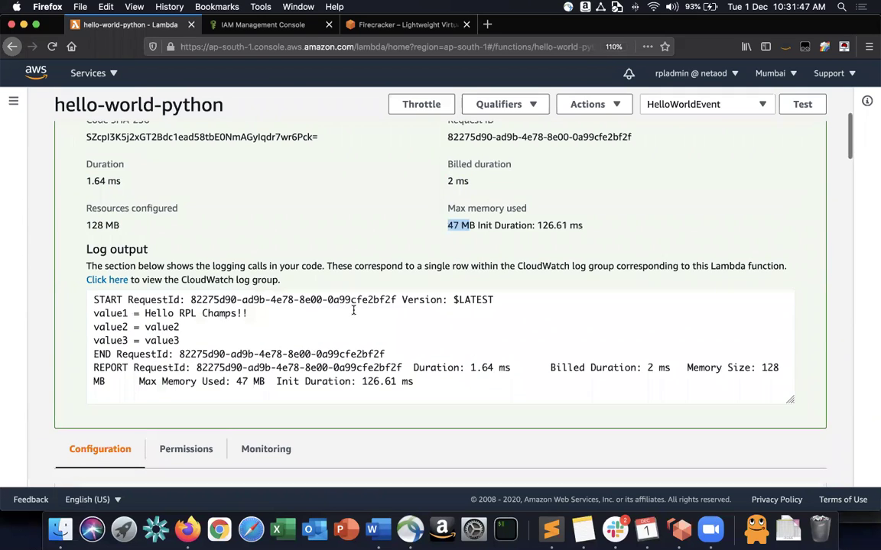
pyautogui.moveTo(91, 298); pyautogui.dragTo(185, 300)
pyautogui.click(95, 311)
pyautogui.moveTo(95, 310); pyautogui.dragTo(252, 340)
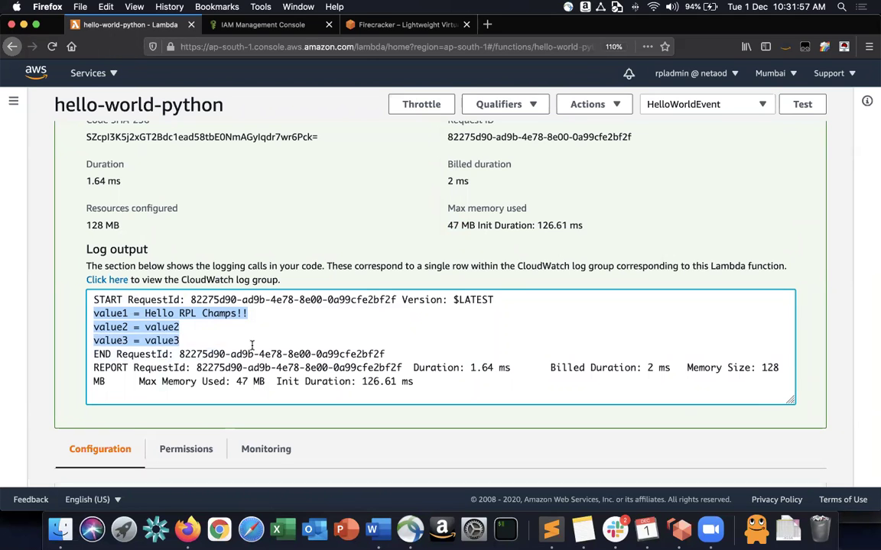
pyautogui.scroll(-6, 252, 346)
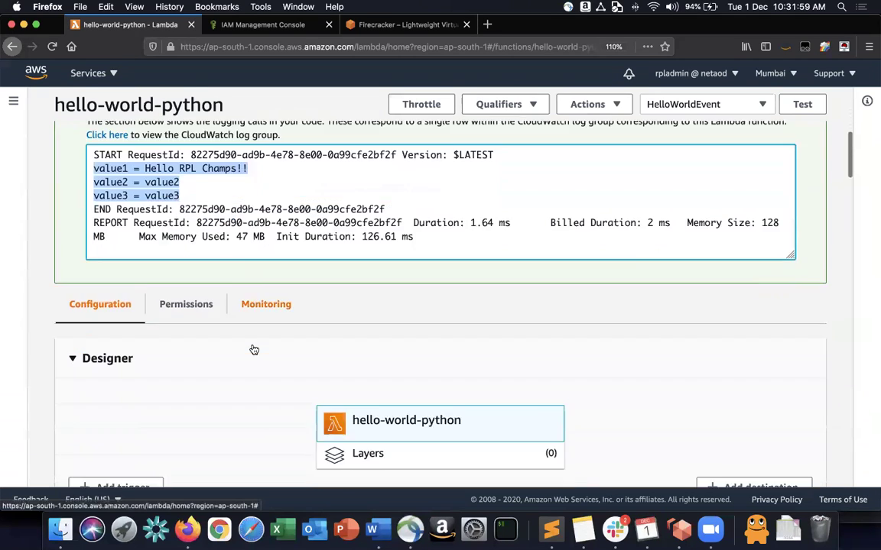
pyautogui.scroll(9, 251, 349)
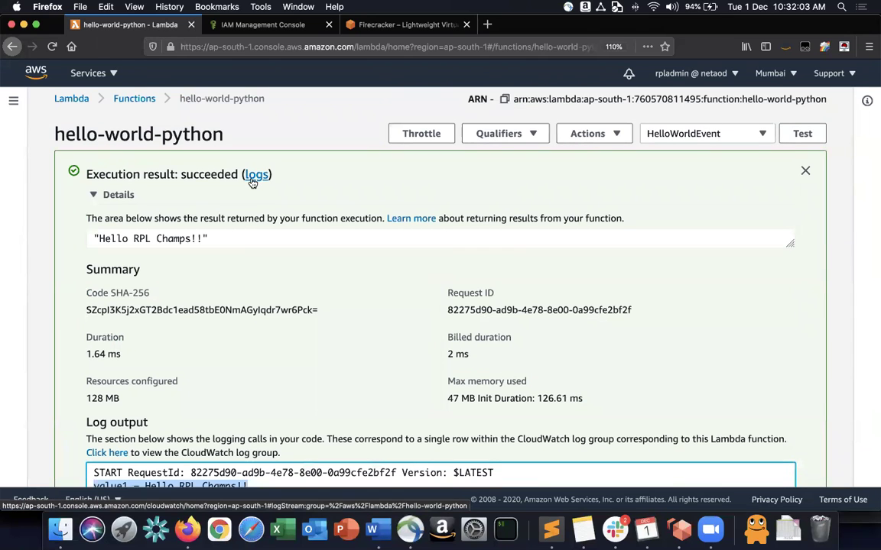
# Step: Open the test run's CloudWatch logs in a new browser tab and go to the CloudWatch overview
pyautogui.keyDown('super'); pyautogui.click(252, 182); pyautogui.keyUp('super')
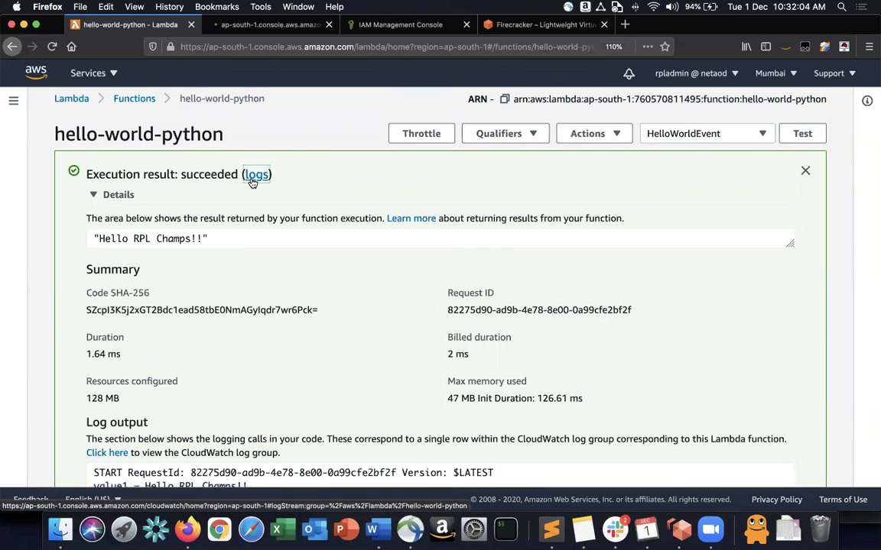
pyautogui.click(273, 27)
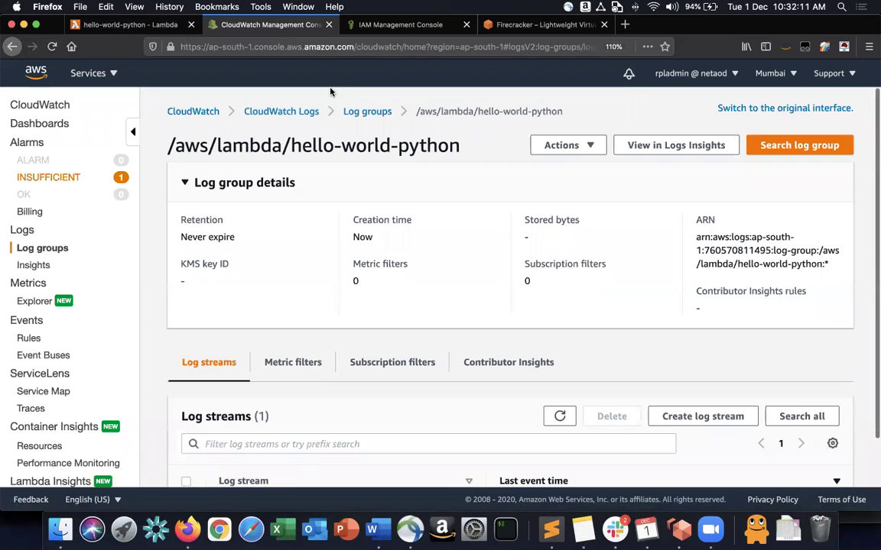
pyautogui.click(171, 113)
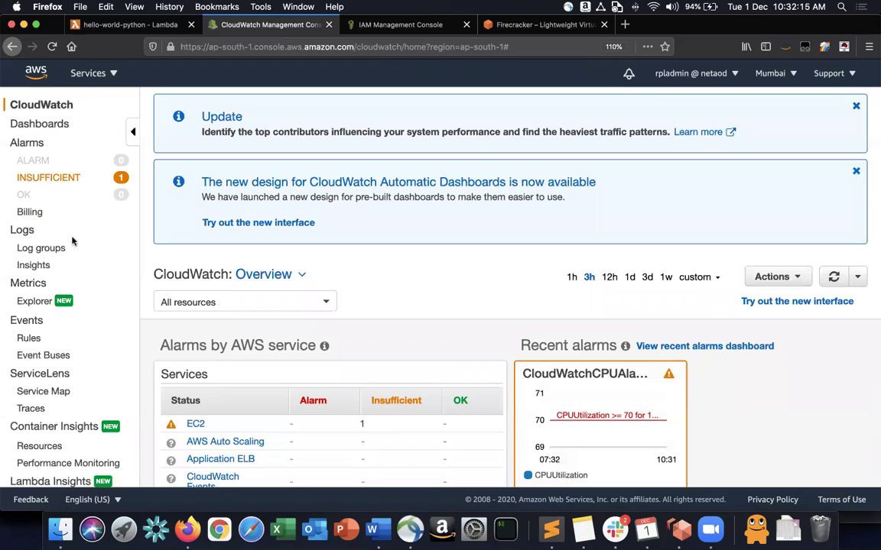
# Step: Find the /aws/lambda/hello-world-python log group in CloudWatch and open its log stream from 2020/12/01
pyautogui.click(42, 248)
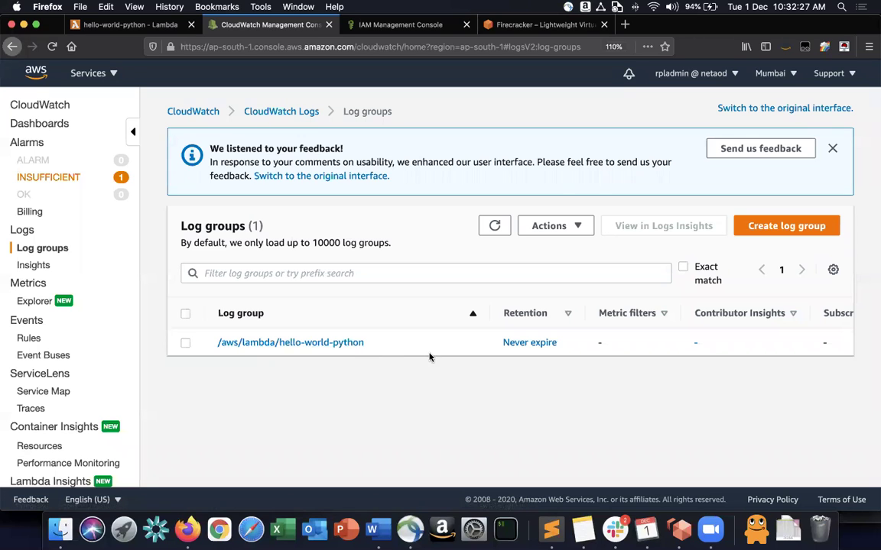
pyautogui.click(355, 352)
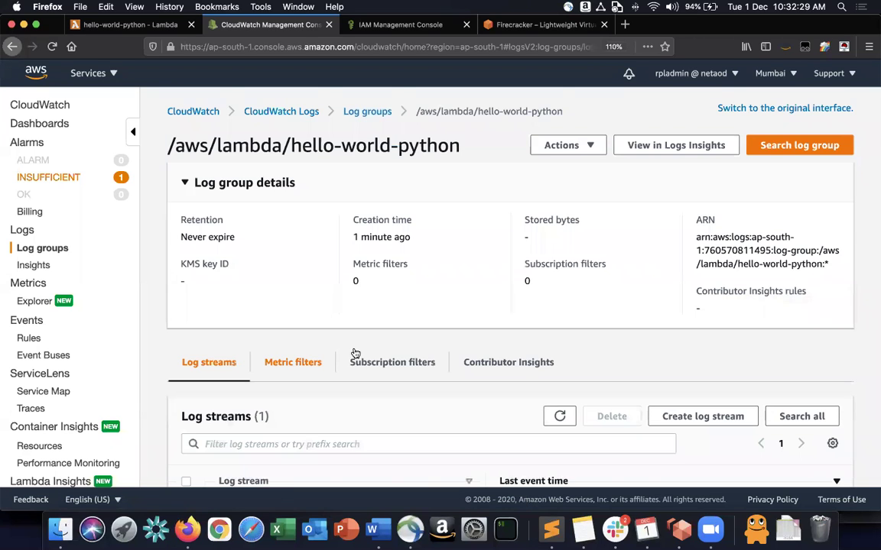
pyautogui.scroll(-2, 308, 346)
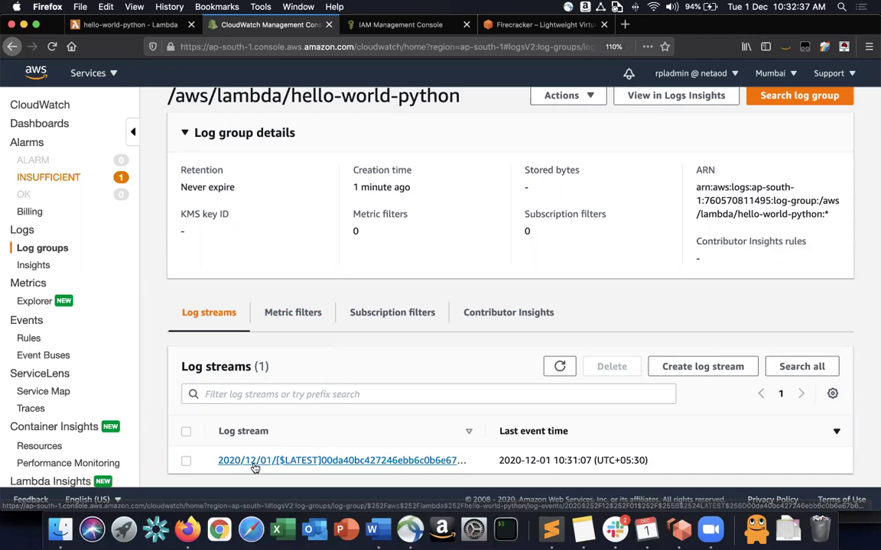
pyautogui.click(296, 462)
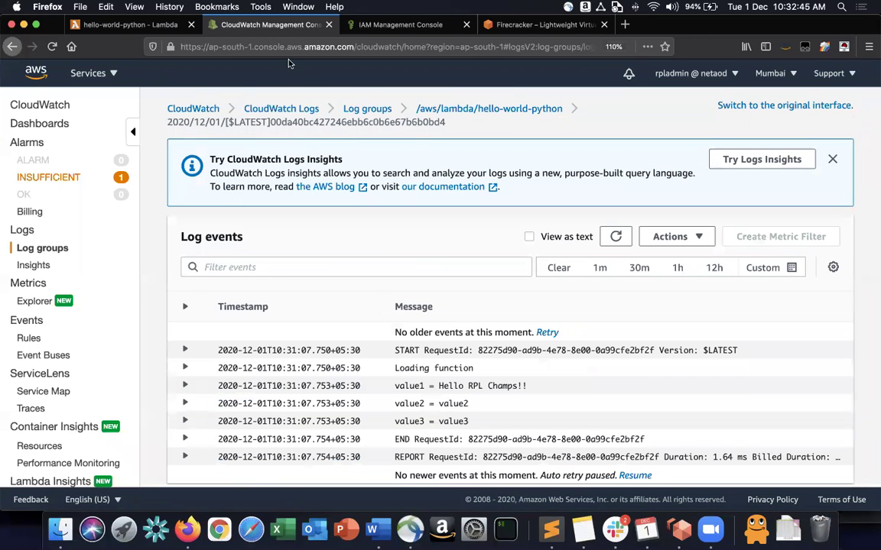
# Step: Return to the hello-world-python function and review the execution summary and log output for comparison with CloudWatch
pyautogui.click(117, 33)
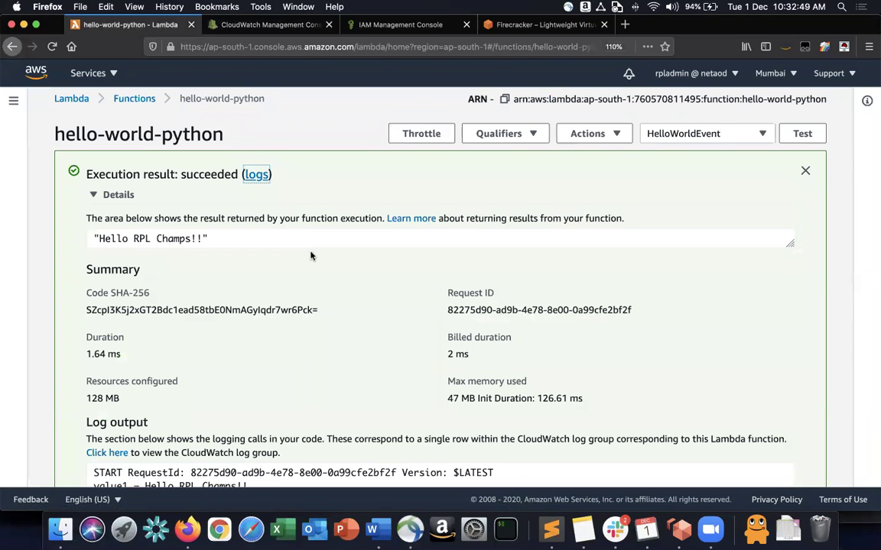
pyautogui.scroll(-3, 311, 257)
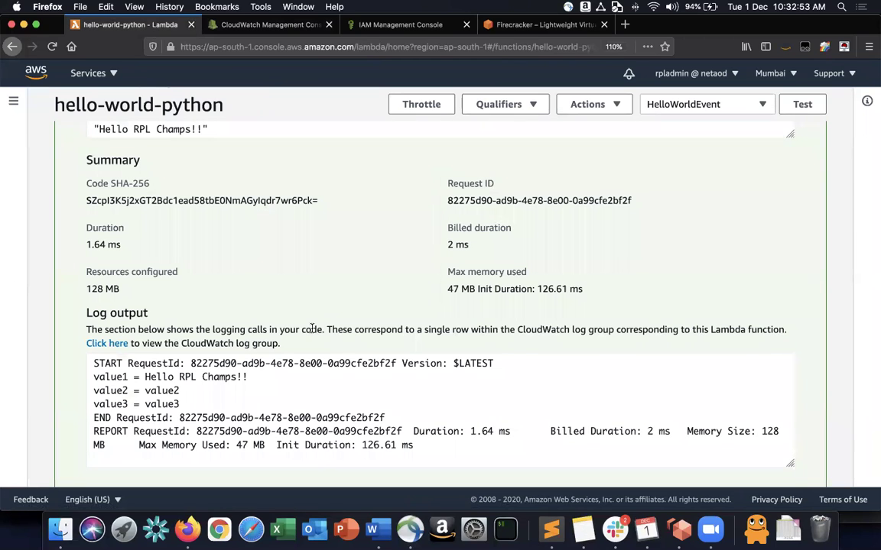
pyautogui.scroll(-3, 311, 328)
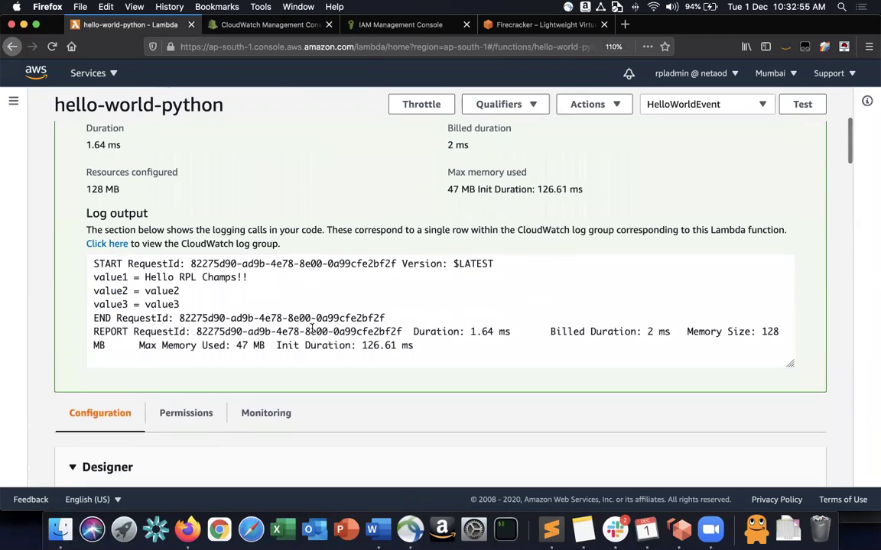
pyautogui.scroll(-2, 311, 328)
pyautogui.scroll(10, 311, 329)
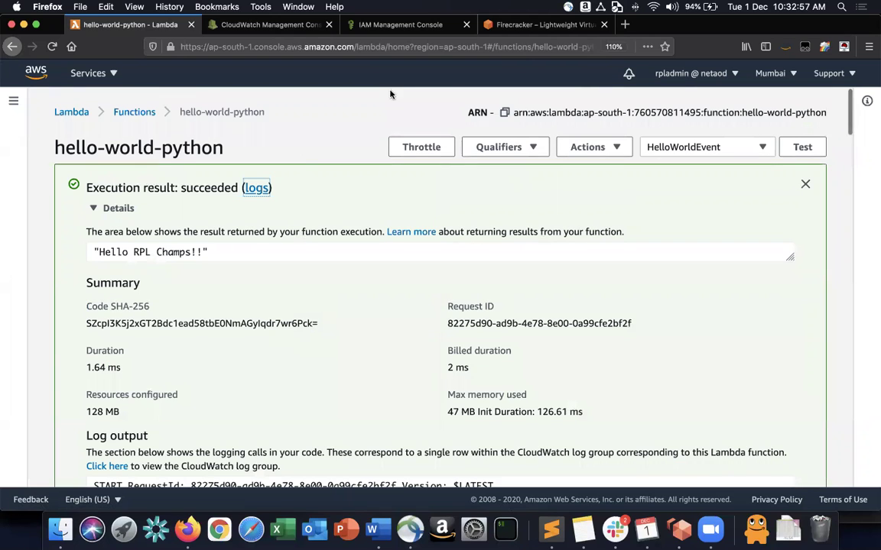
# Step: Show the log events of the CloudWatch stream as text and examine the messages from the START line onward
pyautogui.click(286, 24)
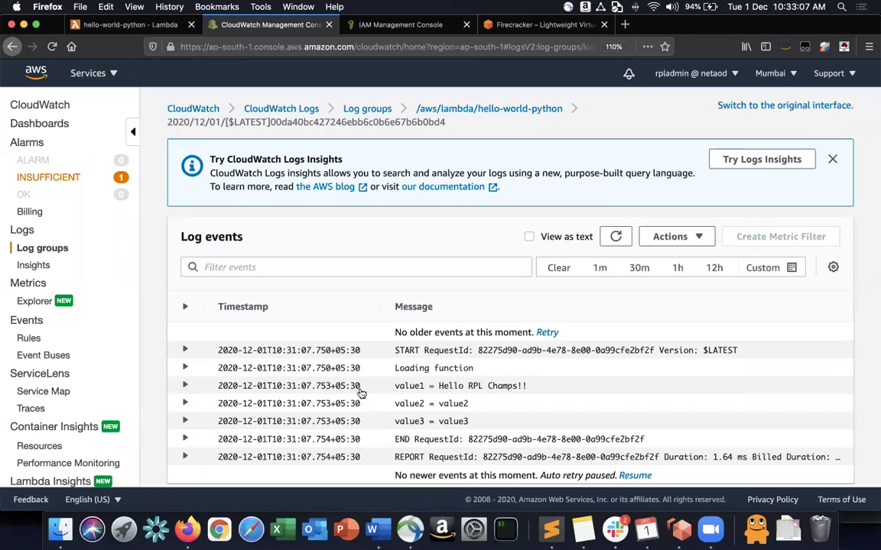
pyautogui.click(562, 237)
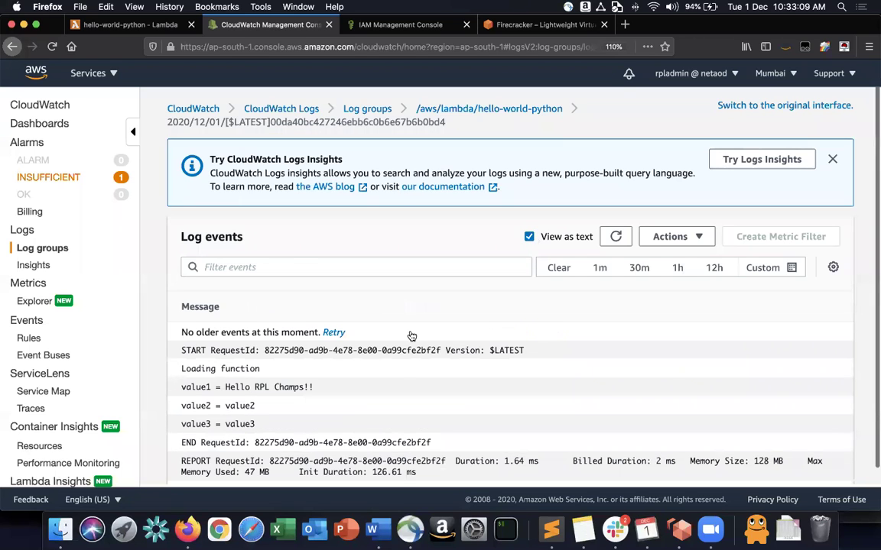
pyautogui.scroll(-1, 397, 363)
pyautogui.moveTo(172, 333); pyautogui.dragTo(450, 461)
pyautogui.click(407, 419)
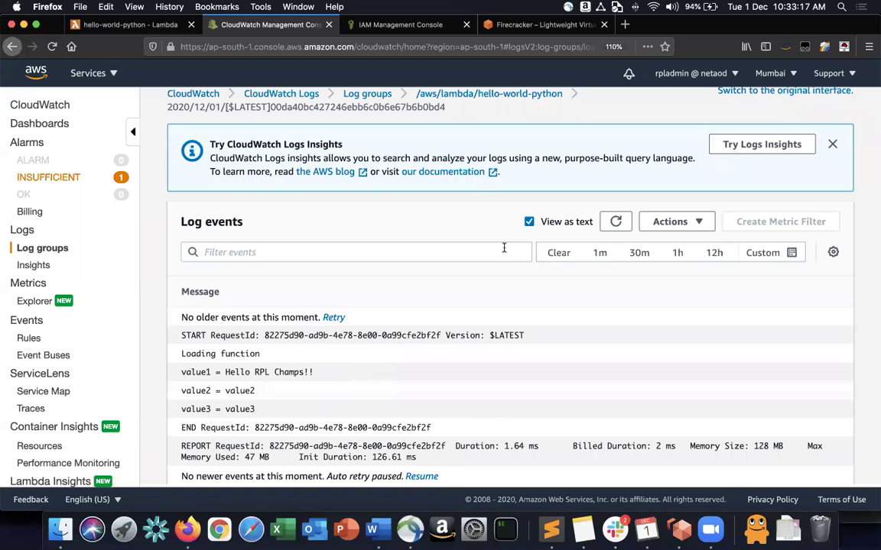
# Step: Go back to the Lambda function's execution result and examine the returned value
pyautogui.click(86, 22)
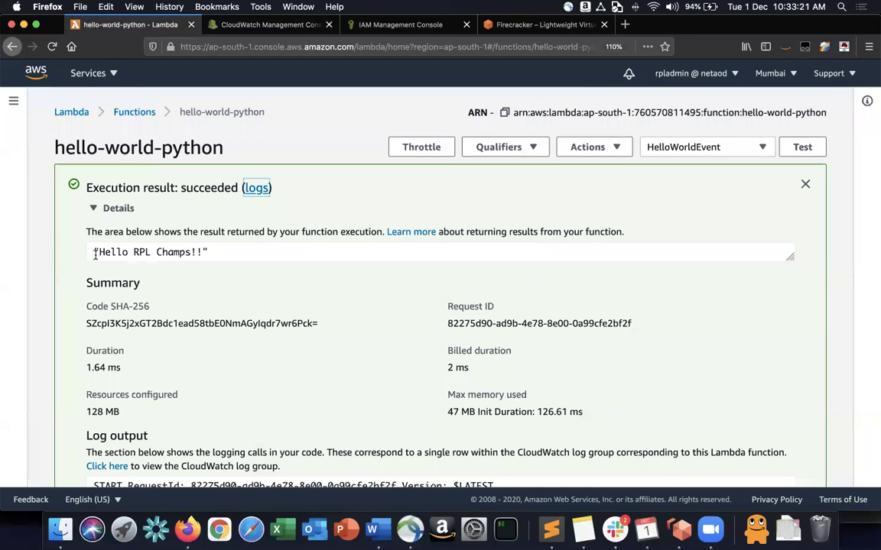
pyautogui.moveTo(92, 252); pyautogui.dragTo(216, 253)
pyautogui.click(218, 256)
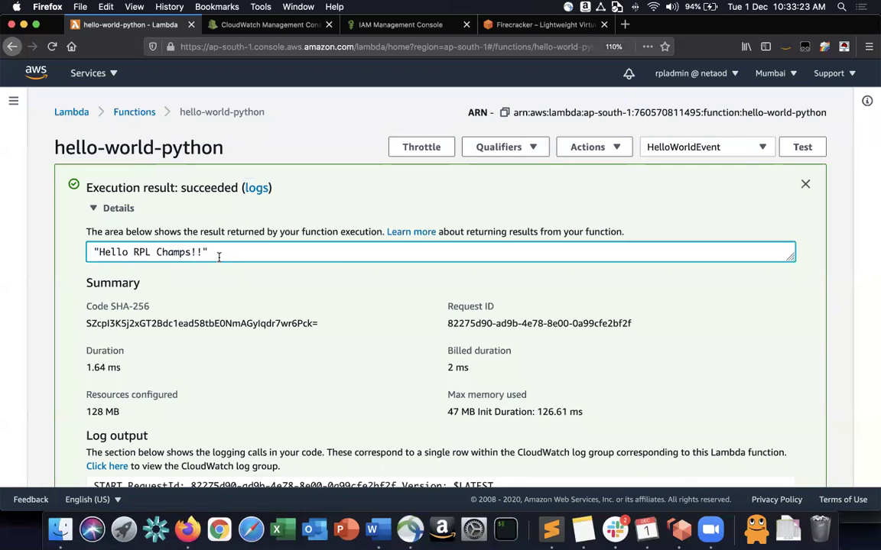
# Step: Examine the function code in lambda_function, highlighting the lambda_handler body and the import json line
pyautogui.scroll(-10, 609, 352)
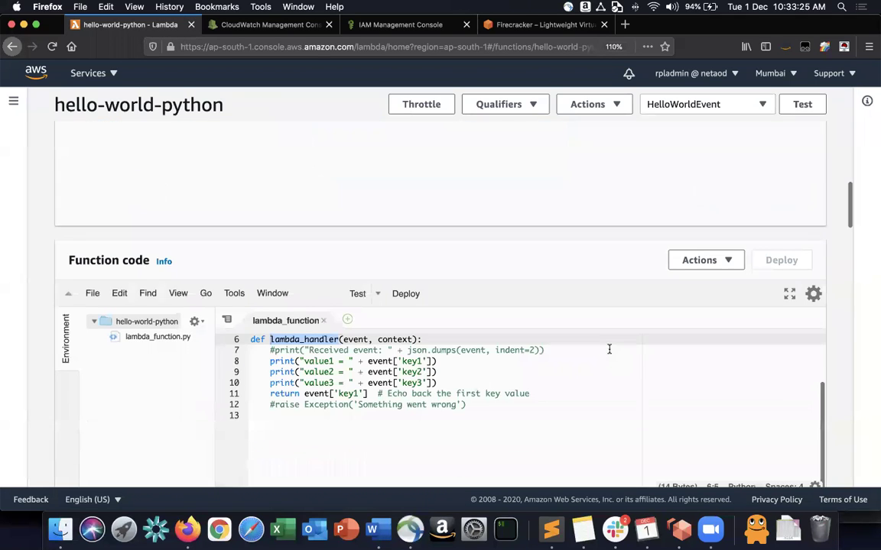
pyautogui.scroll(4, 609, 349)
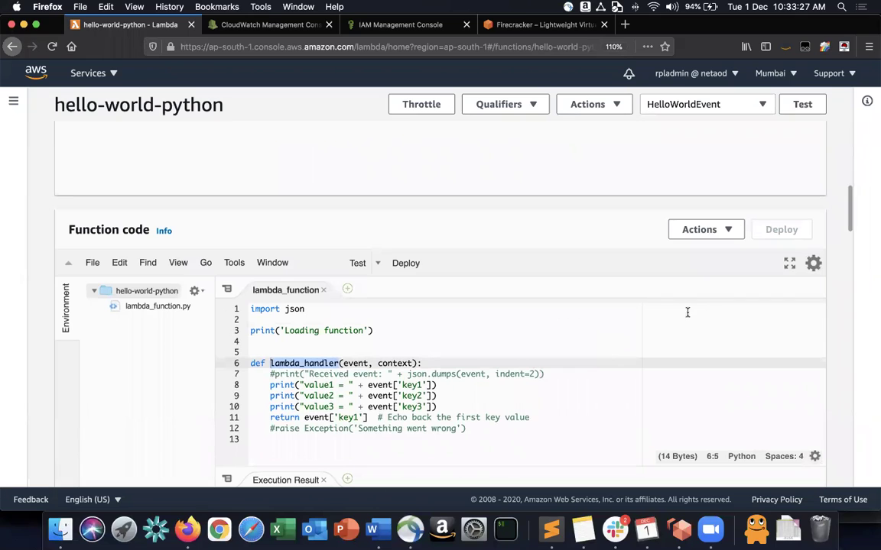
pyautogui.scroll(-3, 835, 368)
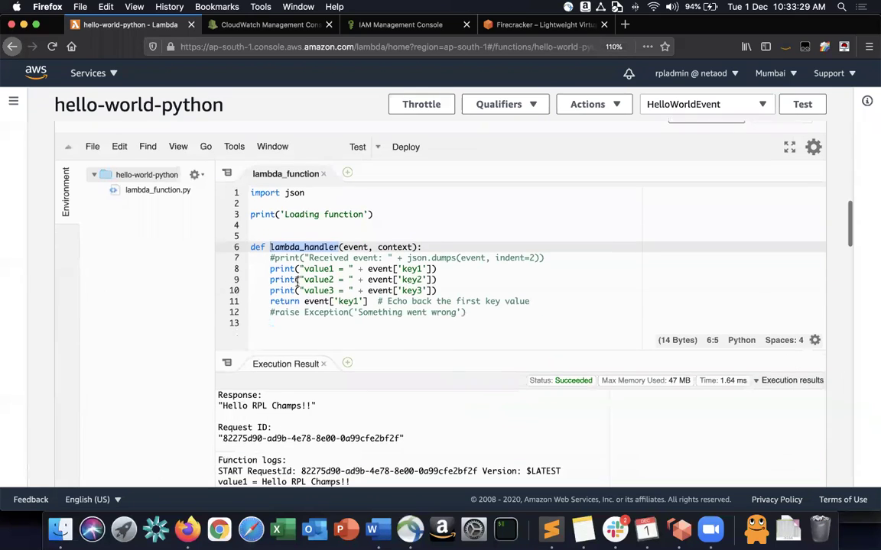
pyautogui.moveTo(249, 246); pyautogui.dragTo(489, 312)
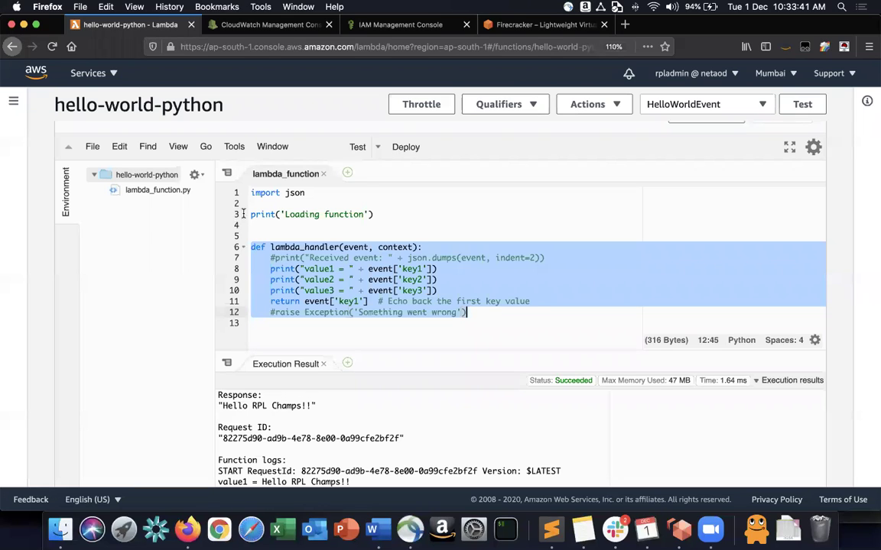
pyautogui.moveTo(252, 192); pyautogui.dragTo(367, 199)
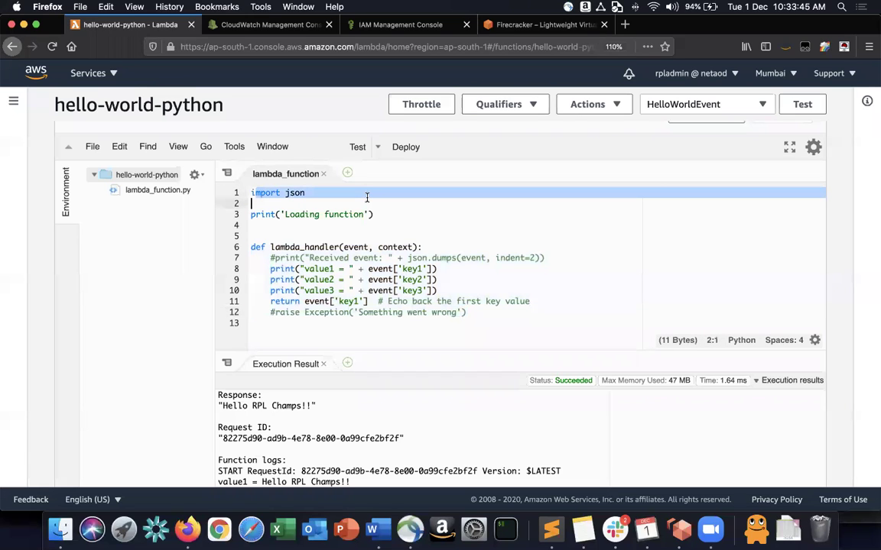
# Step: Compare the print('Loading function') statement in the code with its matching message in the CloudWatch log events
pyautogui.moveTo(252, 214); pyautogui.dragTo(398, 213)
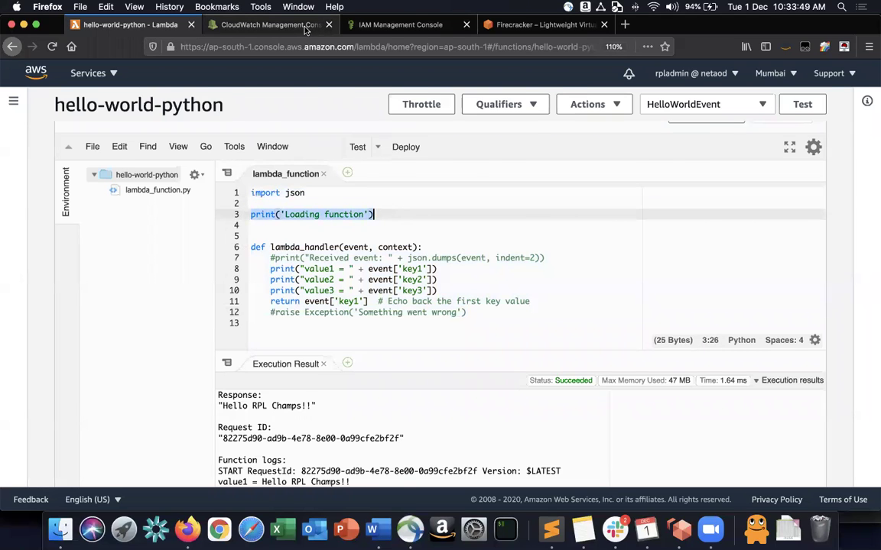
pyautogui.click(275, 25)
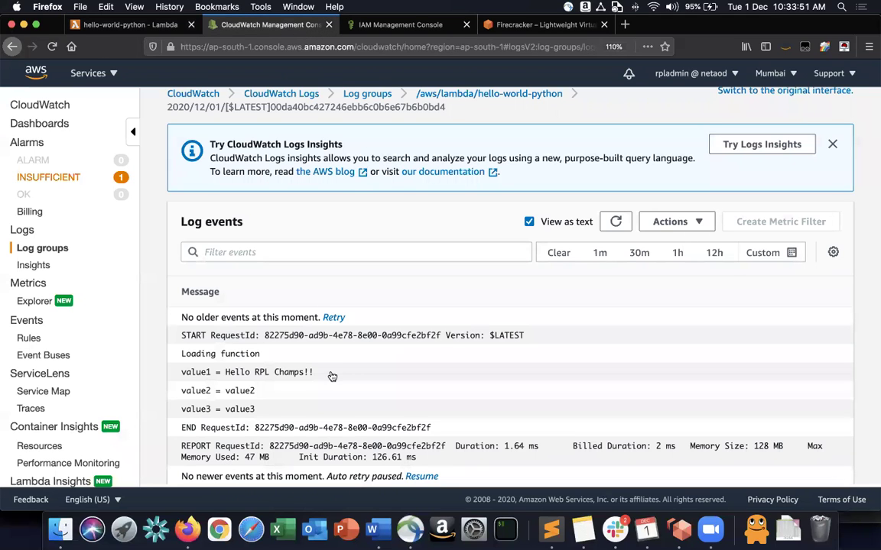
pyautogui.moveTo(178, 354); pyautogui.dragTo(263, 354)
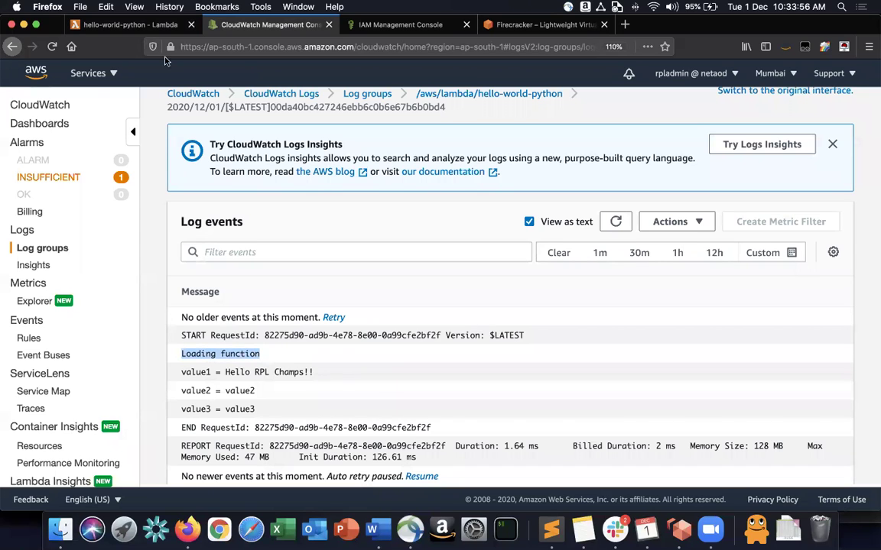
# Step: Examine the commented-out json.dumps line in the function code and how the handler's event parameter is used for key1
pyautogui.click(133, 28)
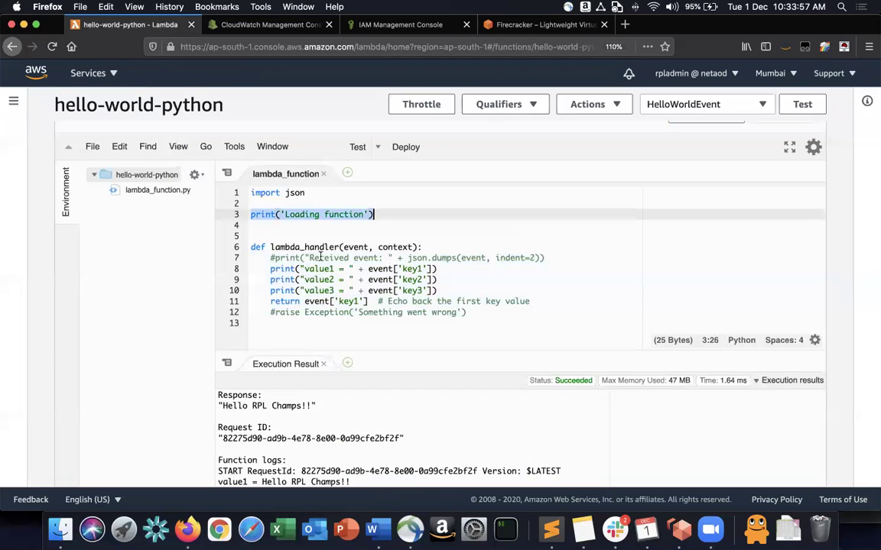
pyautogui.moveTo(269, 258); pyautogui.dragTo(584, 255)
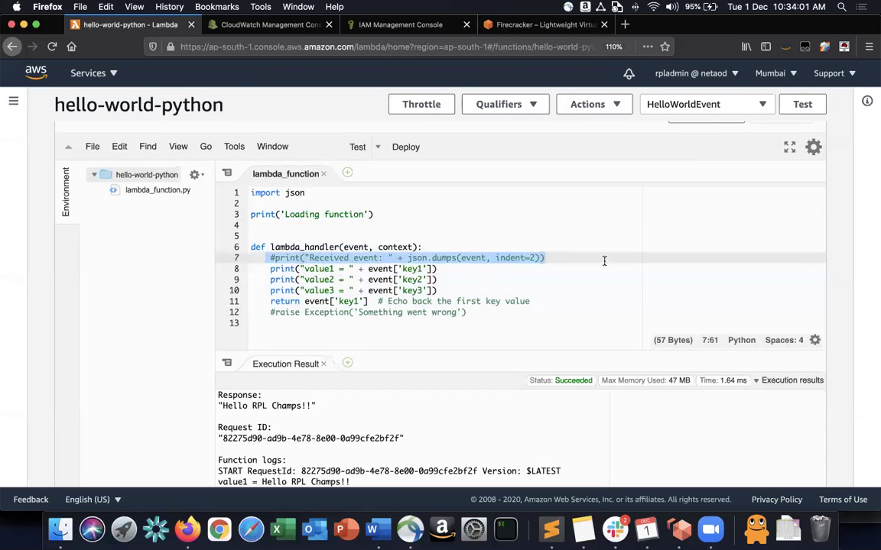
pyautogui.click(563, 263)
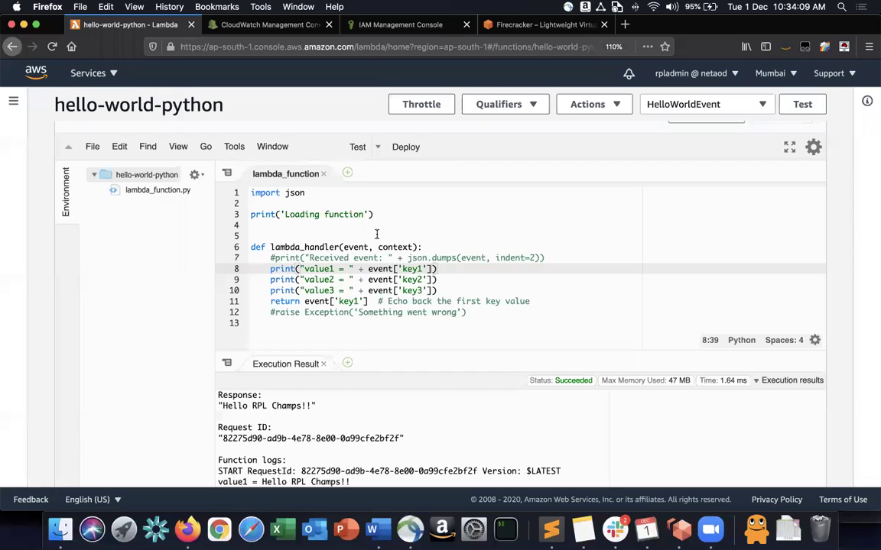
pyautogui.doubleClick(380, 269)
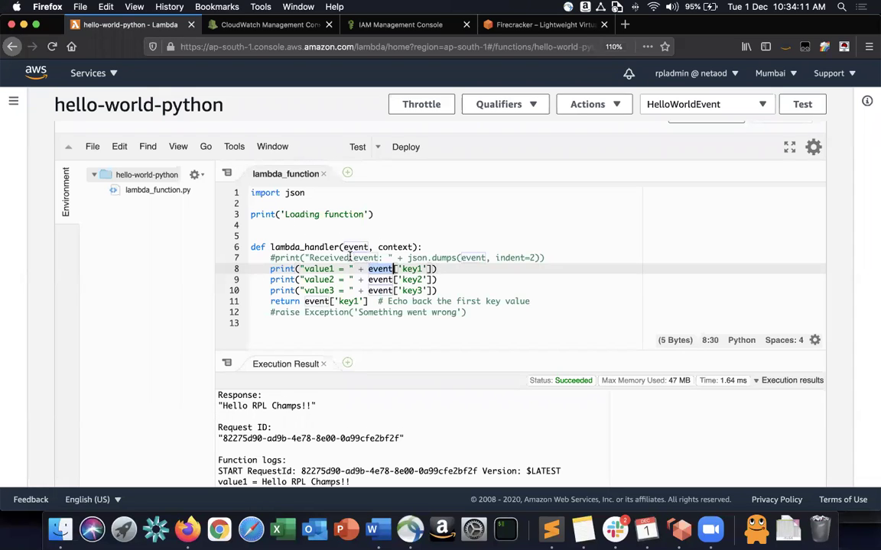
pyautogui.doubleClick(353, 247)
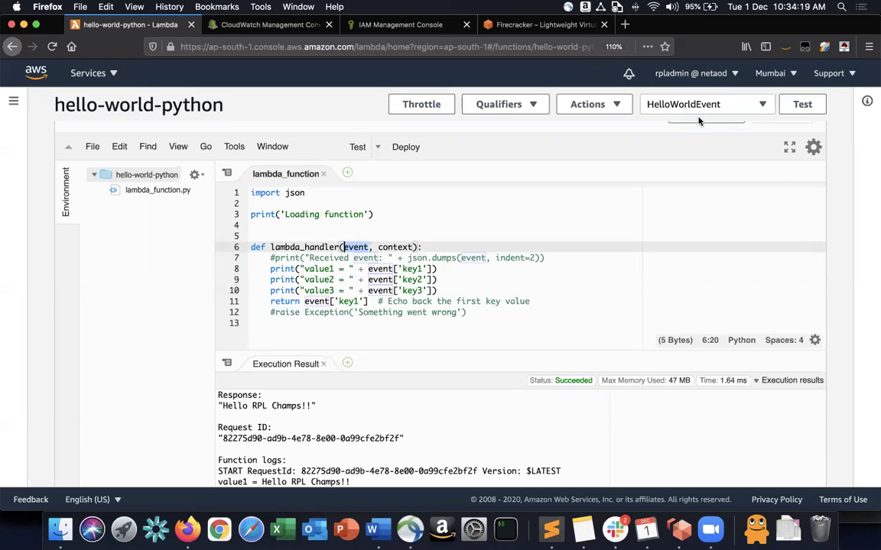
# Step: Open the saved HelloWorldEvent for editing and set the value of key2 to "Hello World"
pyautogui.click(735, 105)
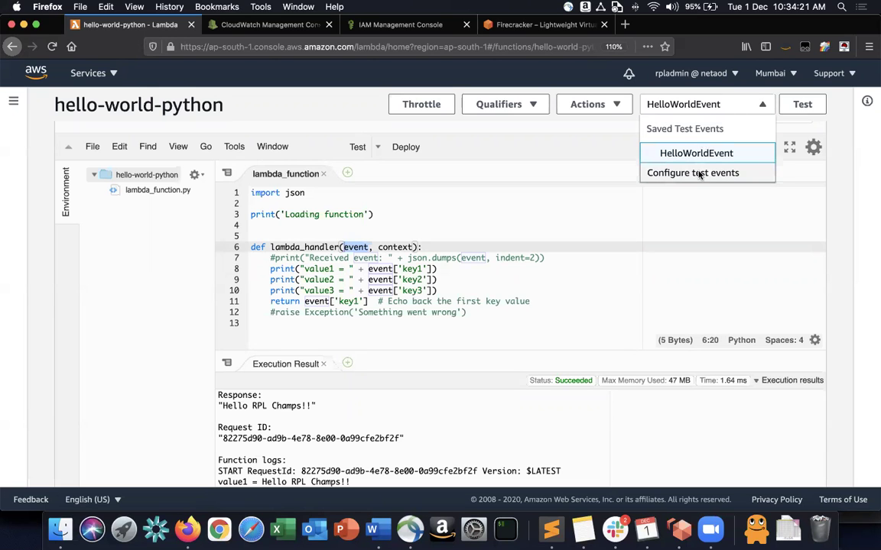
pyautogui.click(673, 173)
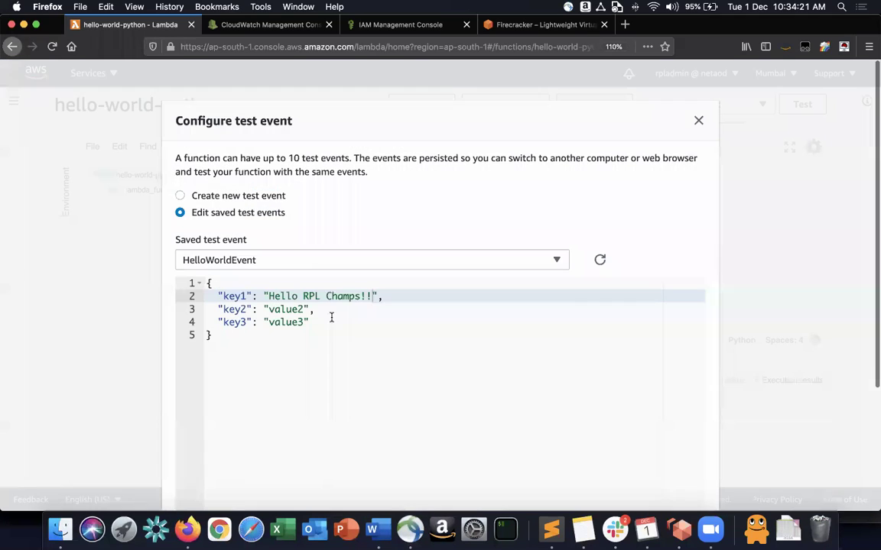
pyautogui.doubleClick(269, 309)
pyautogui.write('Hello W')
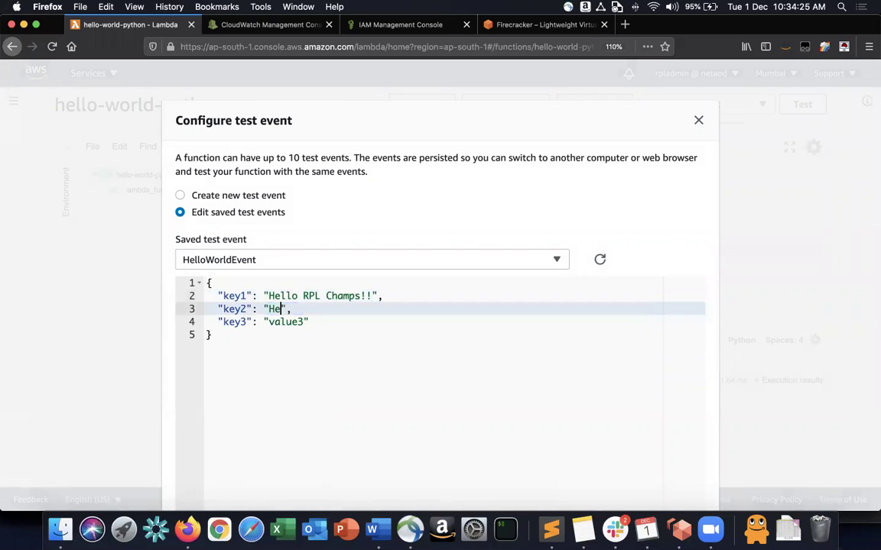
pyautogui.write('orld')
# Step: Set the value of key3 to "Hello Universe" and save the test event
pyautogui.click(289, 323)
pyautogui.doubleClick(289, 322)
pyautogui.write('He')
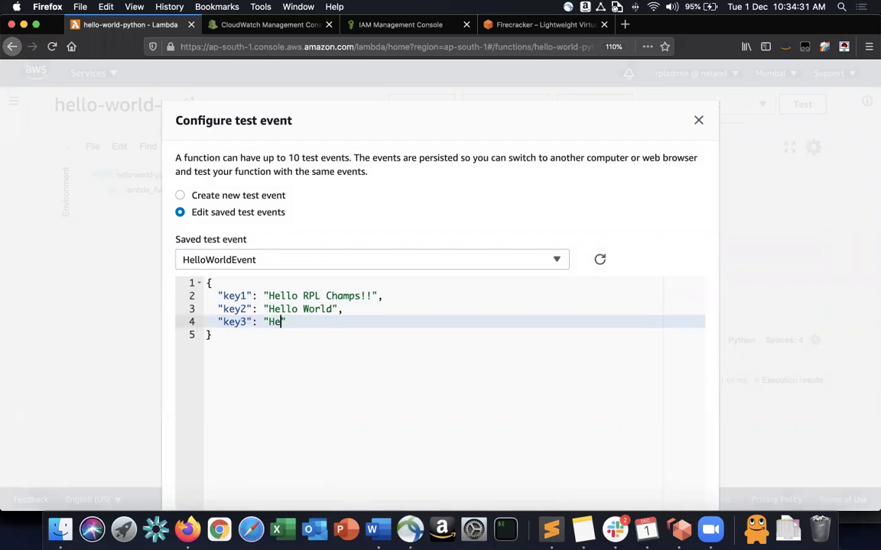
pyautogui.write('llo Universe')
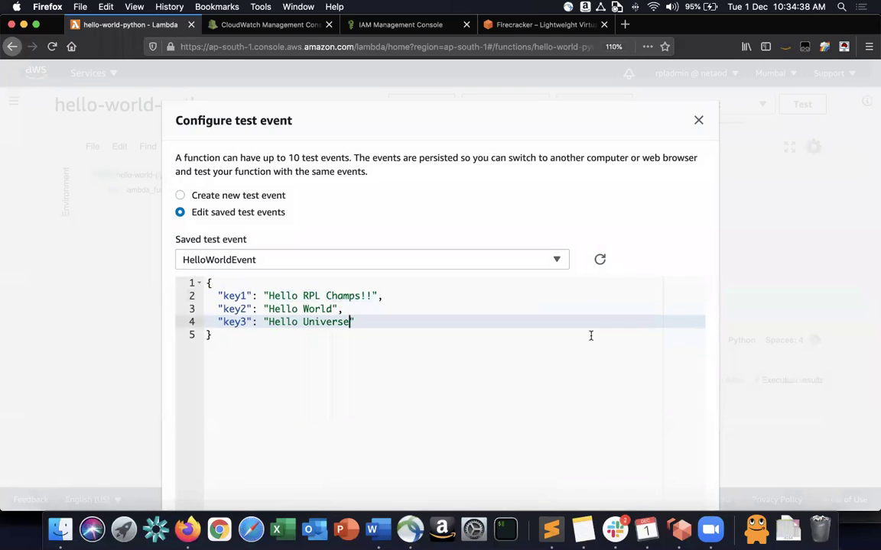
pyautogui.scroll(-4, 604, 335)
pyautogui.click(679, 495)
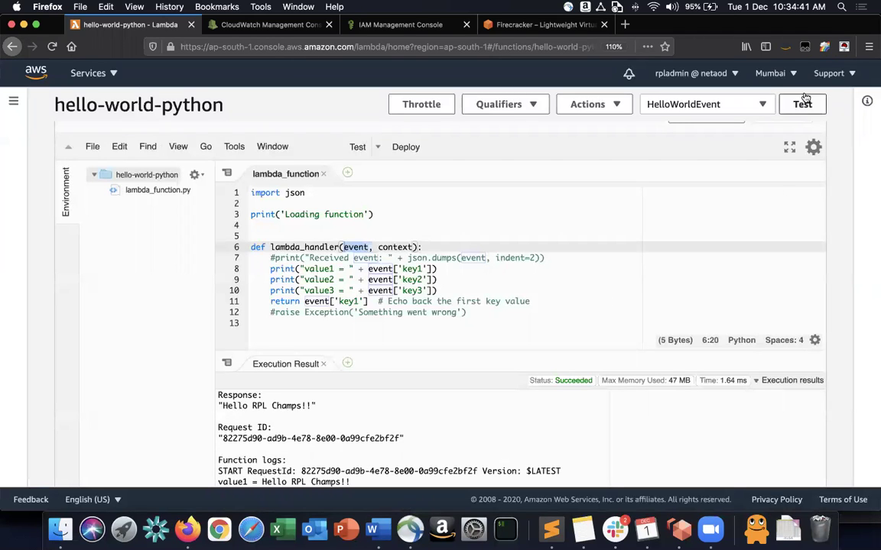
# Step: Run the hello-world-python function twice with HelloWorldEvent and enlarge the returned result's box in the execution details
pyautogui.click(802, 104)
pyautogui.scroll(2, 278, 254)
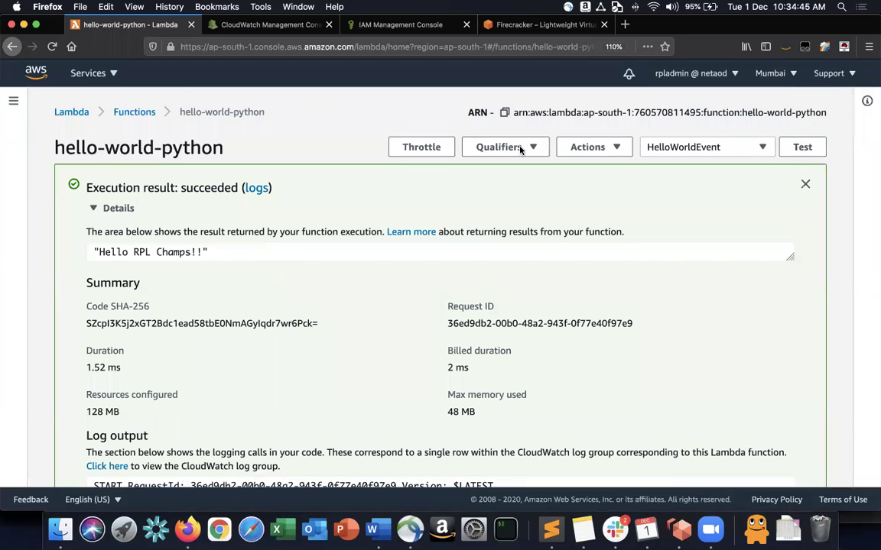
pyautogui.click(805, 183)
pyautogui.click(802, 146)
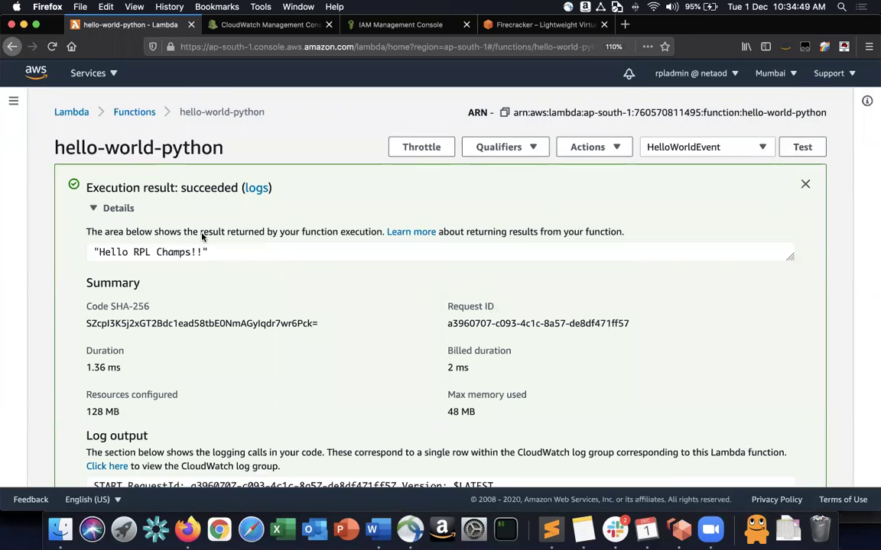
pyautogui.moveTo(792, 257); pyautogui.dragTo(792, 276)
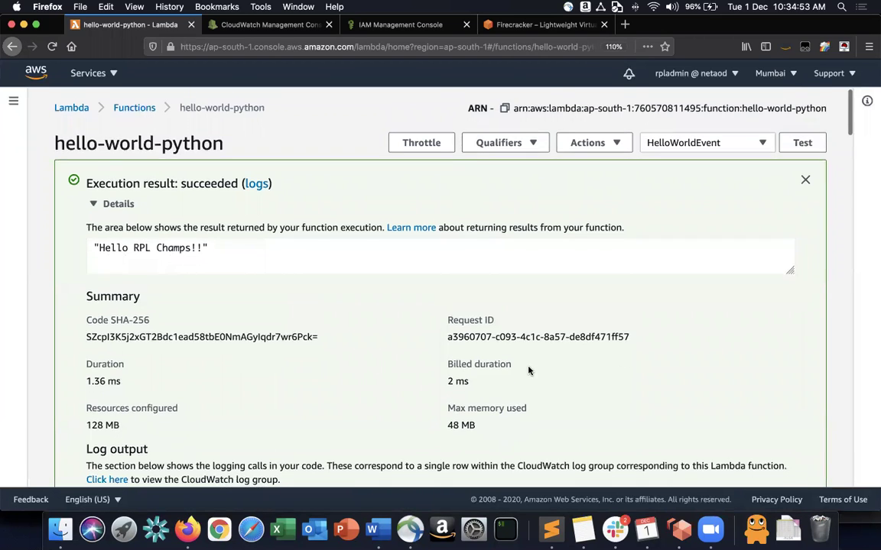
pyautogui.scroll(-10, 527, 371)
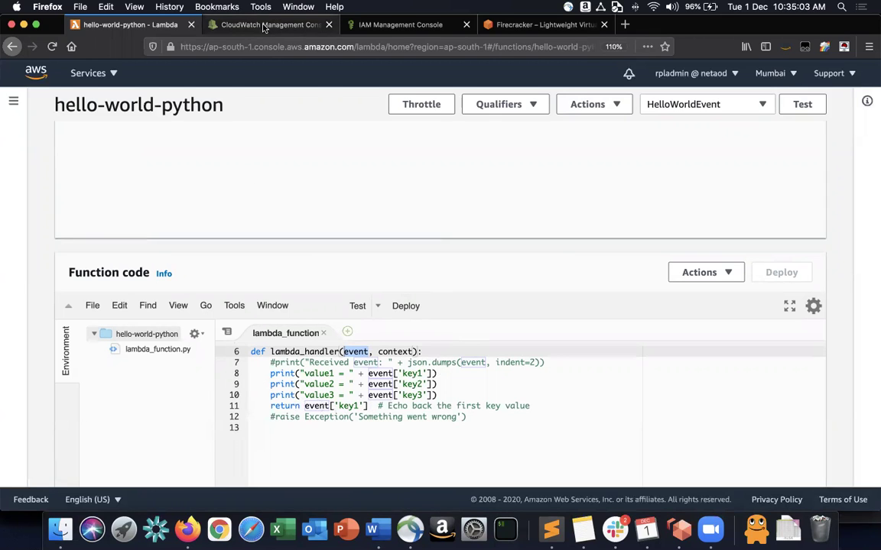
# Step: Open the log stream of the /aws/lambda/hello-world-python log group in CloudWatch and examine the value1 to value3 messages of the latest run
pyautogui.click(238, 24)
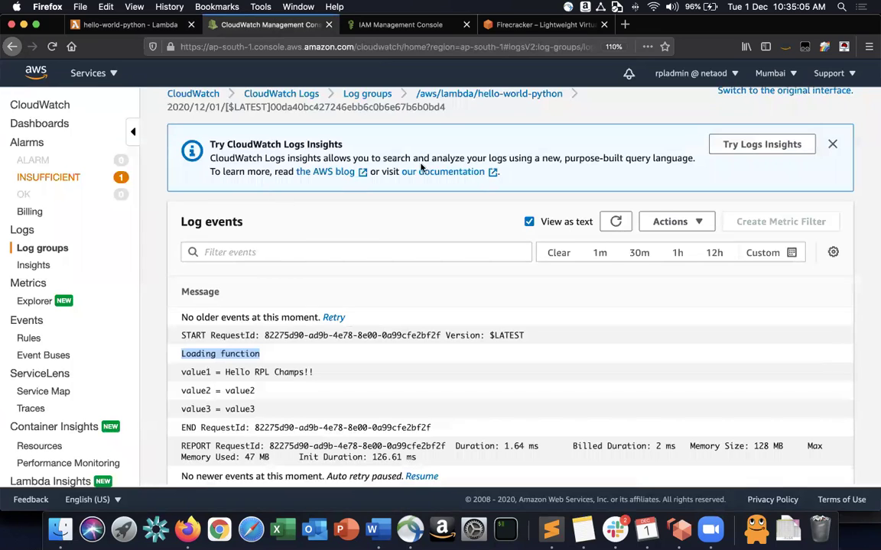
pyautogui.click(430, 93)
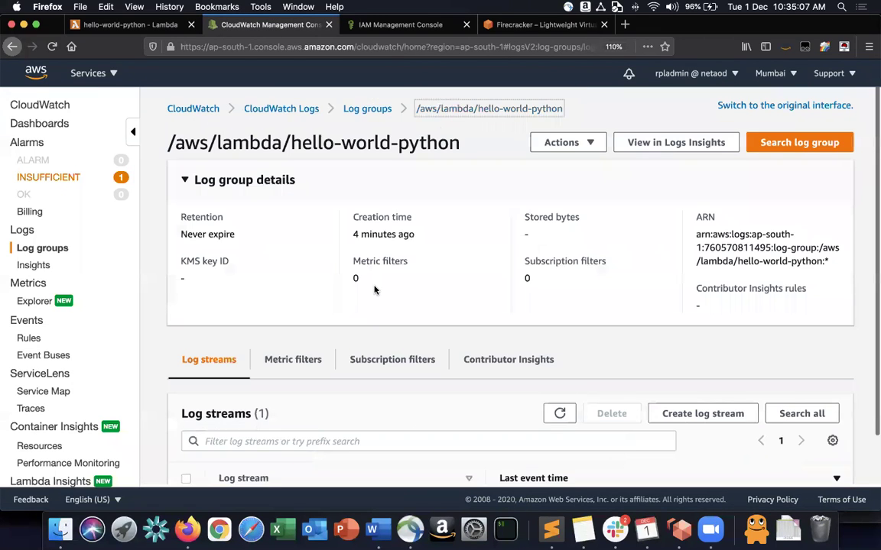
pyautogui.scroll(-1, 374, 298)
pyautogui.click(564, 363)
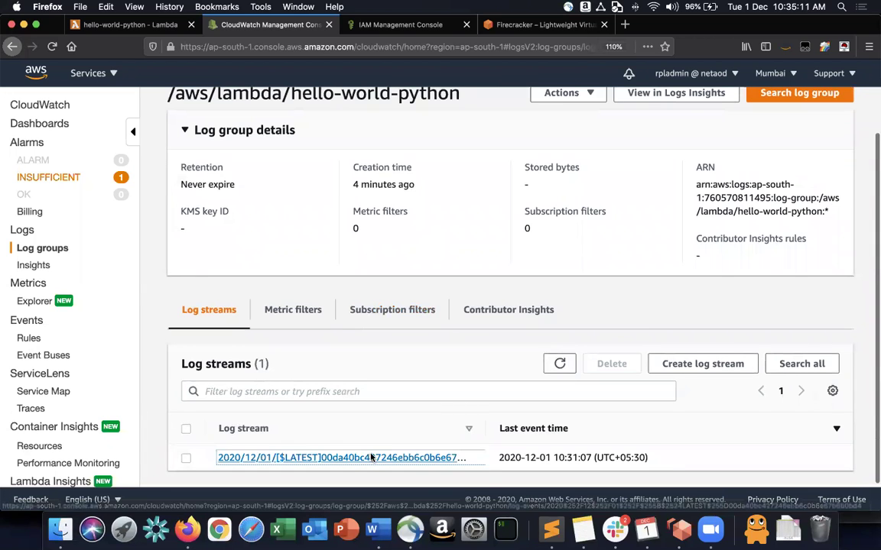
pyautogui.click(371, 457)
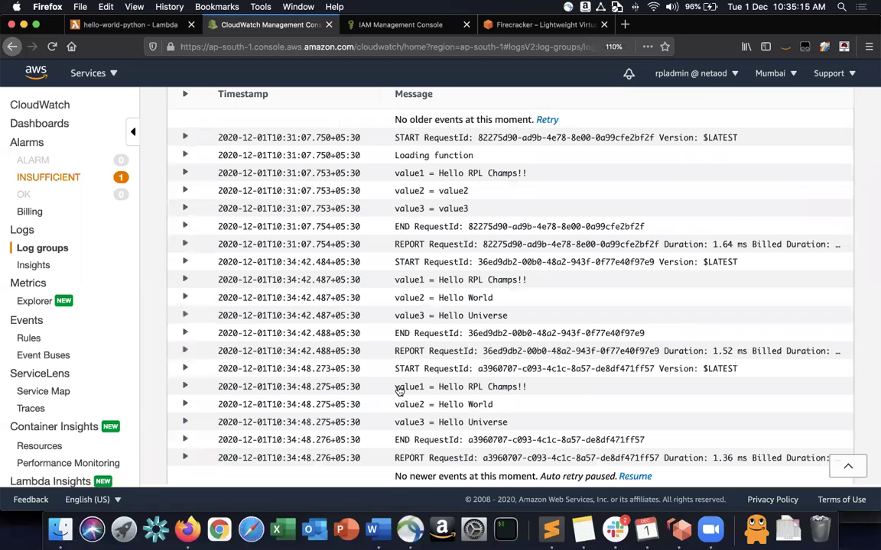
pyautogui.moveTo(406, 279); pyautogui.dragTo(538, 428)
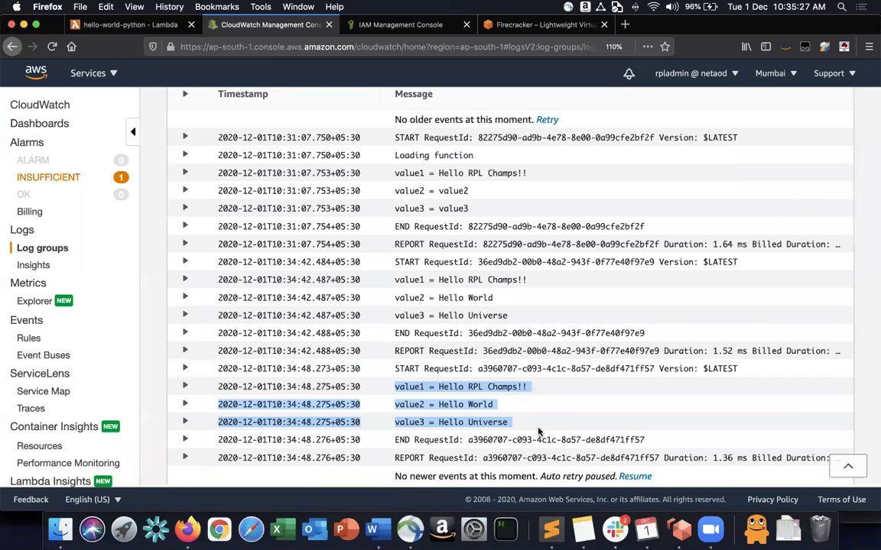
# Step: Return to the hello-world-python function in Lambda and review its complete code from the import line to the end
pyautogui.click(109, 25)
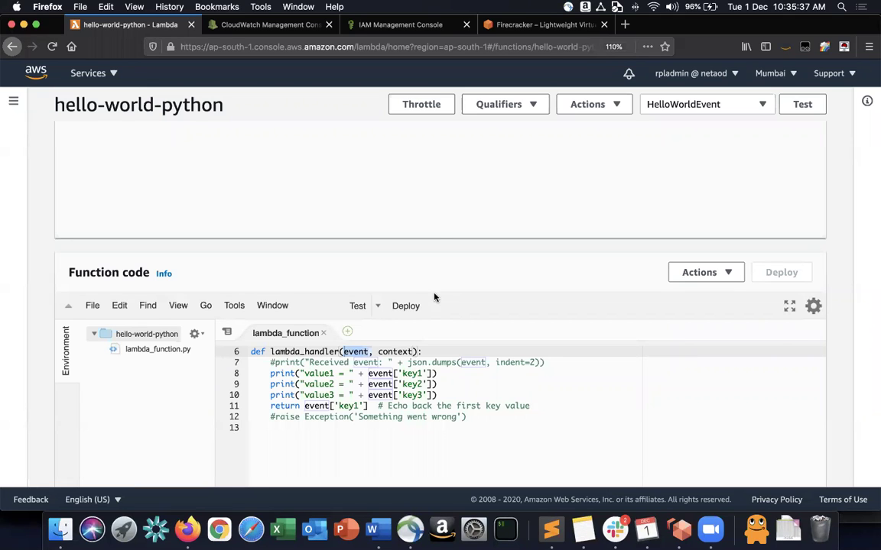
pyautogui.scroll(-4, 399, 428)
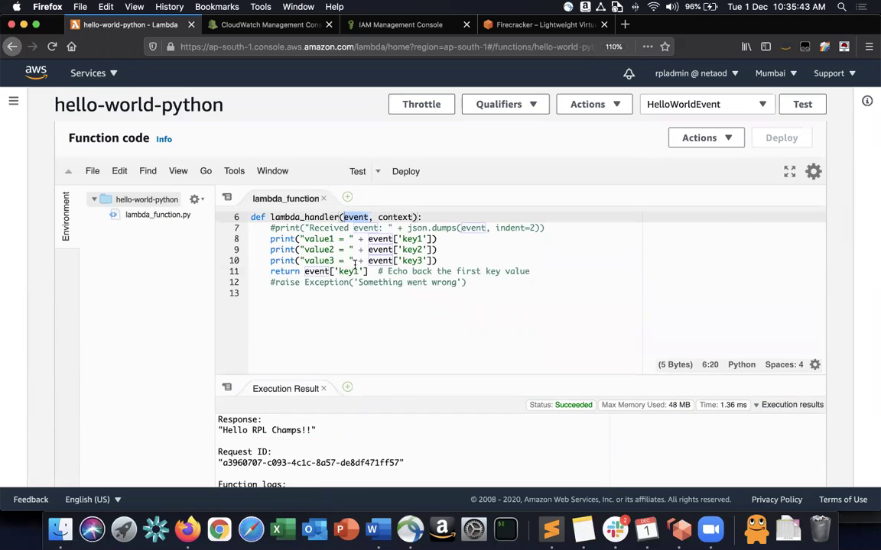
pyautogui.click(354, 267)
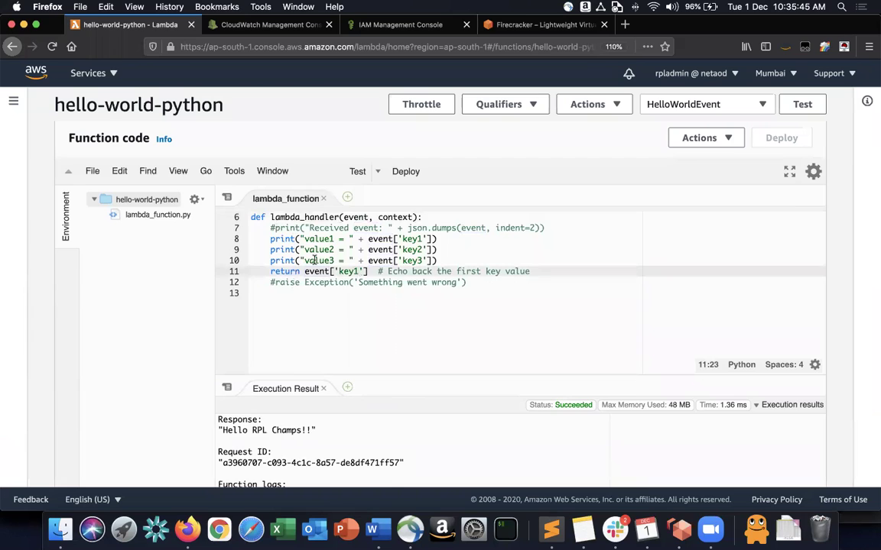
pyautogui.scroll(4, 314, 260)
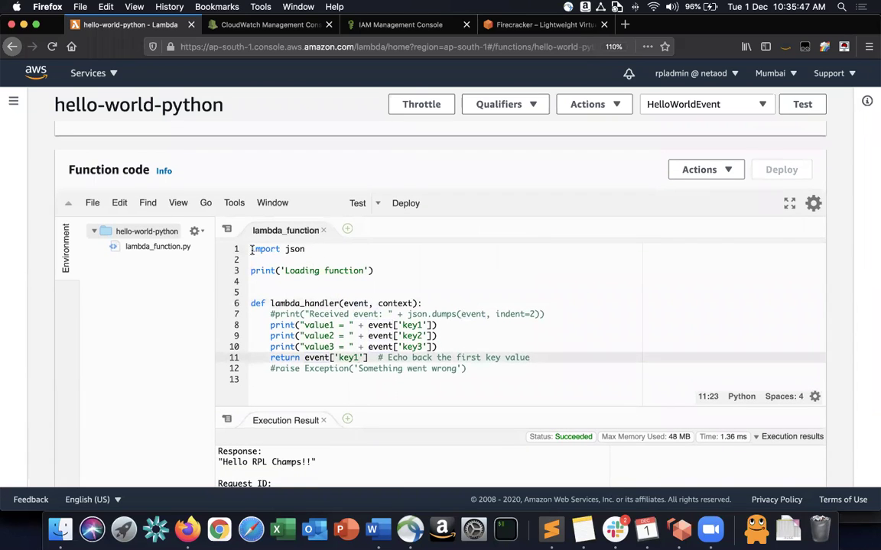
pyautogui.moveTo(251, 250); pyautogui.dragTo(468, 382)
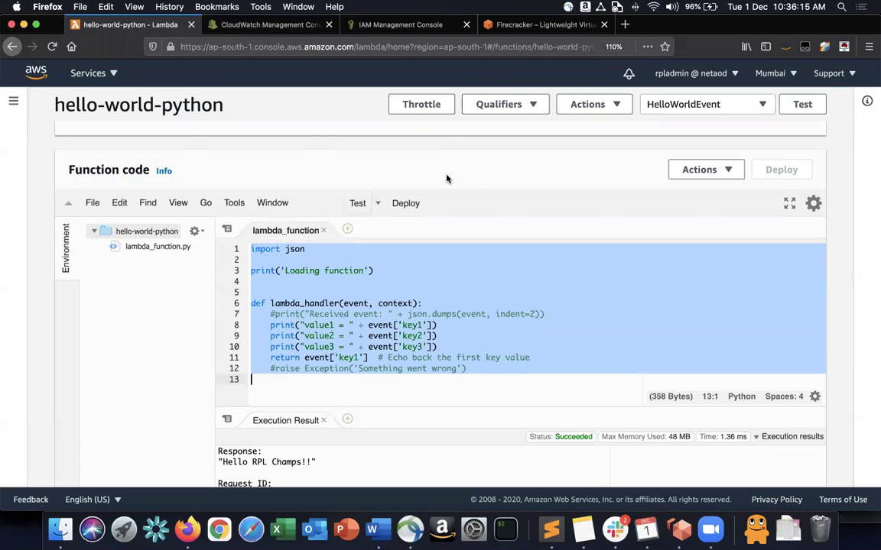
# Step: Dismiss the previous execution result, run the function again with HelloWorldEvent, and review the complete log output
pyautogui.scroll(15, 320, 131)
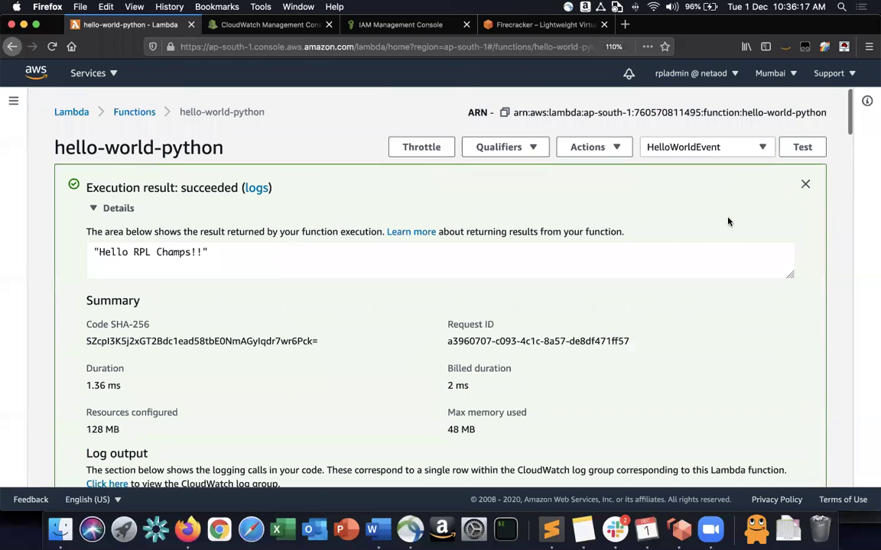
pyautogui.click(805, 184)
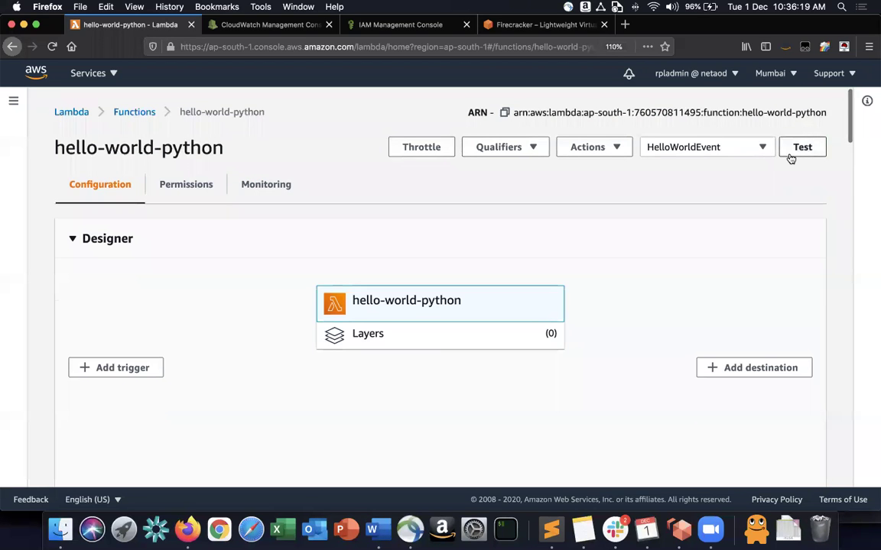
pyautogui.click(802, 148)
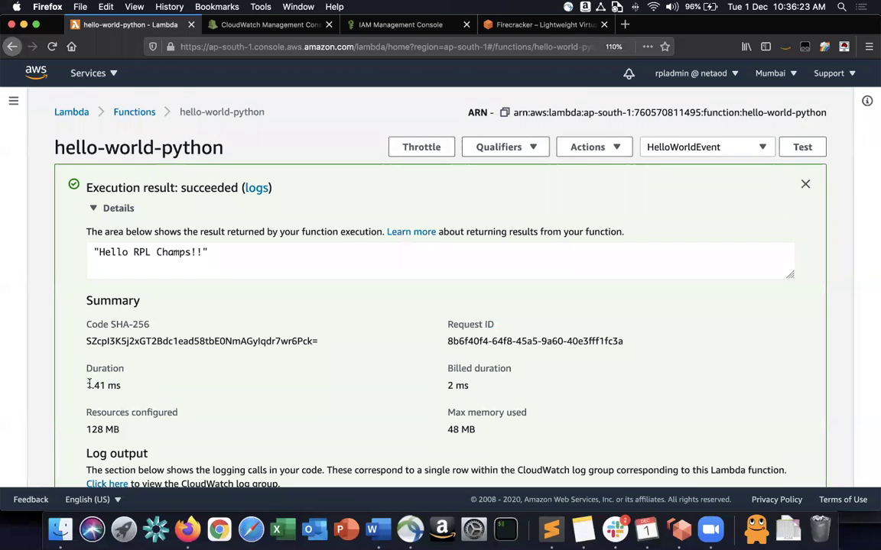
pyautogui.scroll(-3, 147, 387)
pyautogui.scroll(-2, 148, 386)
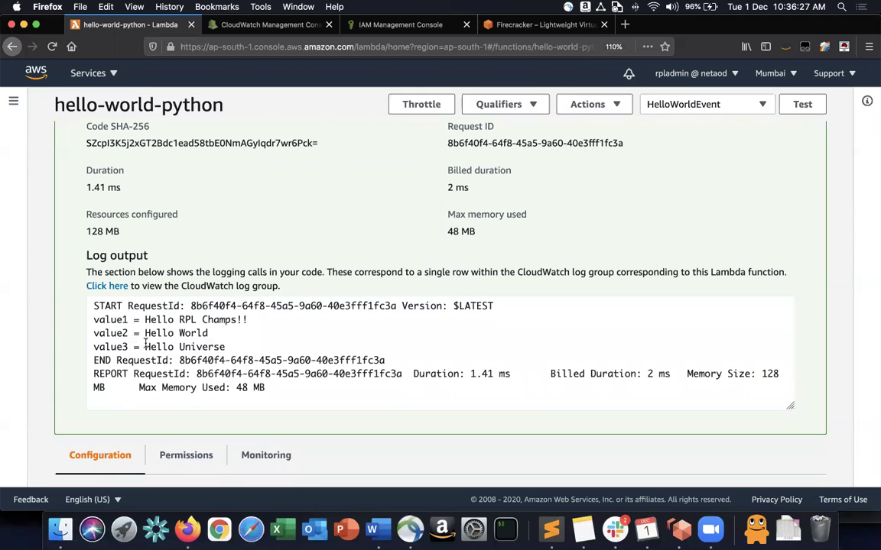
pyautogui.moveTo(91, 304); pyautogui.dragTo(277, 416)
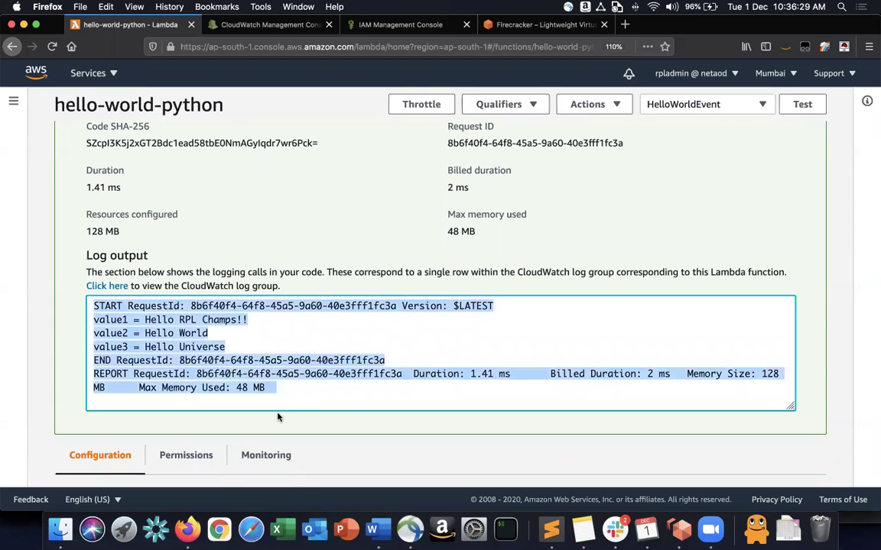
pyautogui.click(315, 392)
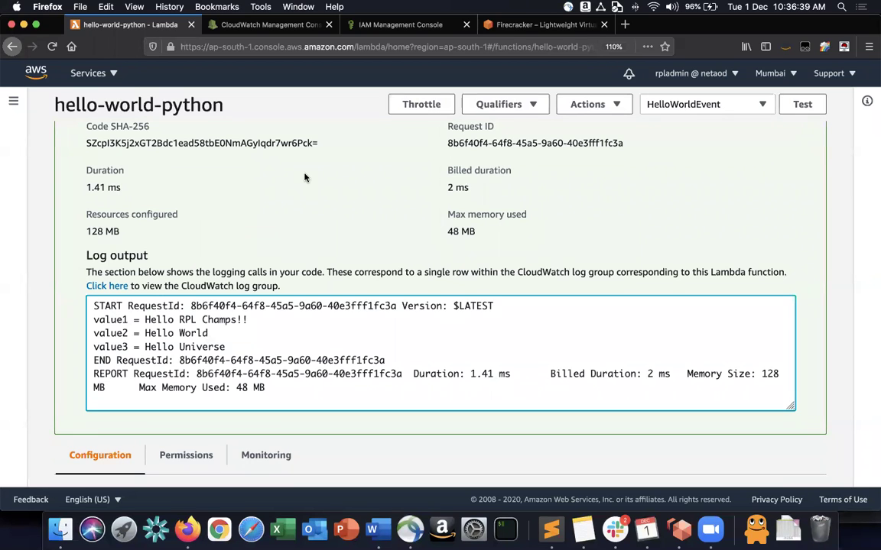
pyautogui.scroll(-1, 305, 177)
pyautogui.scroll(-10, 304, 177)
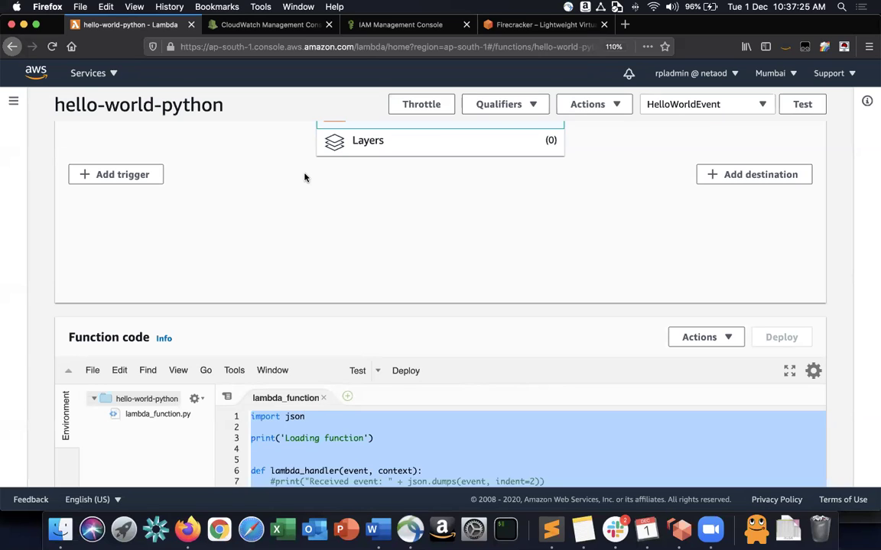
pyautogui.scroll(15, 511, 166)
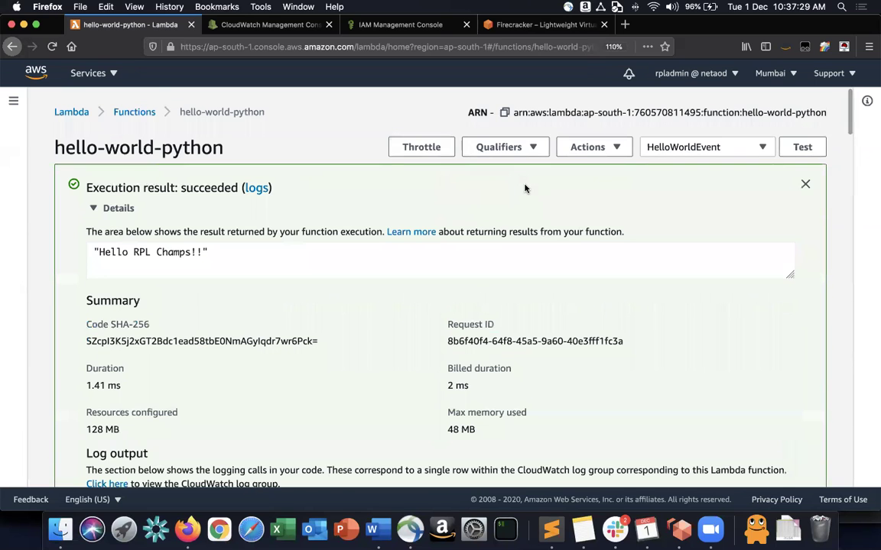
pyautogui.scroll(-10, 524, 188)
pyautogui.scroll(10, 525, 188)
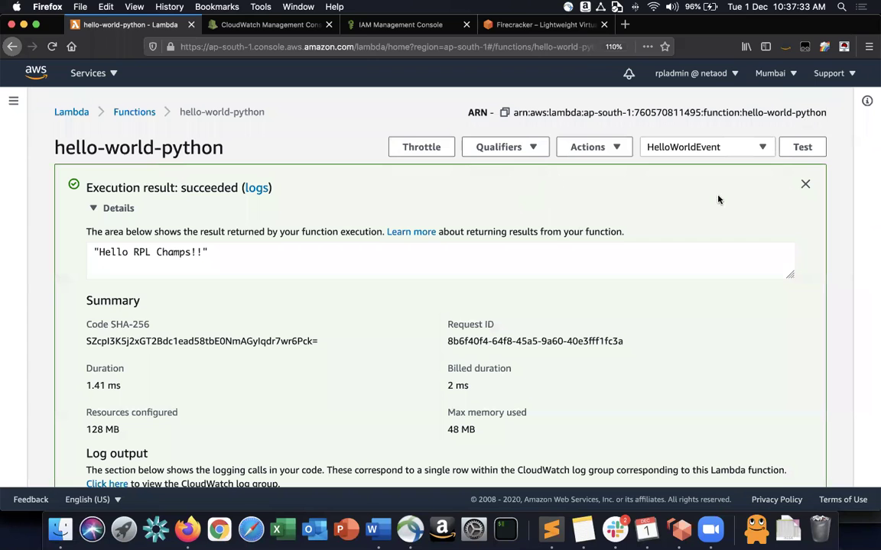
# Step: Dismiss the execution result and go back to the function code in the editor
pyautogui.click(805, 185)
pyautogui.scroll(-8, 807, 184)
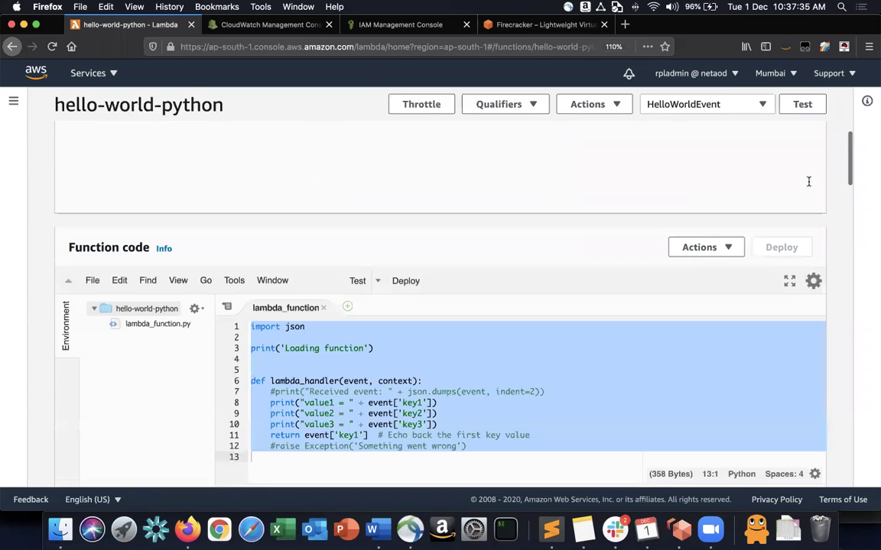
pyautogui.click(489, 213)
pyautogui.scroll(5, 489, 213)
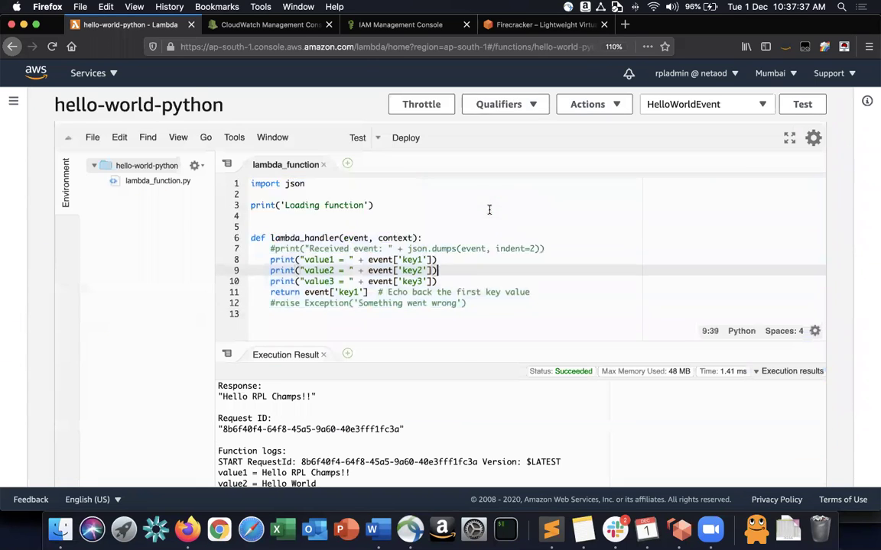
# Step: Open Google in a new browser tab and search for "aws lambda import python modules"
pyautogui.click(625, 24)
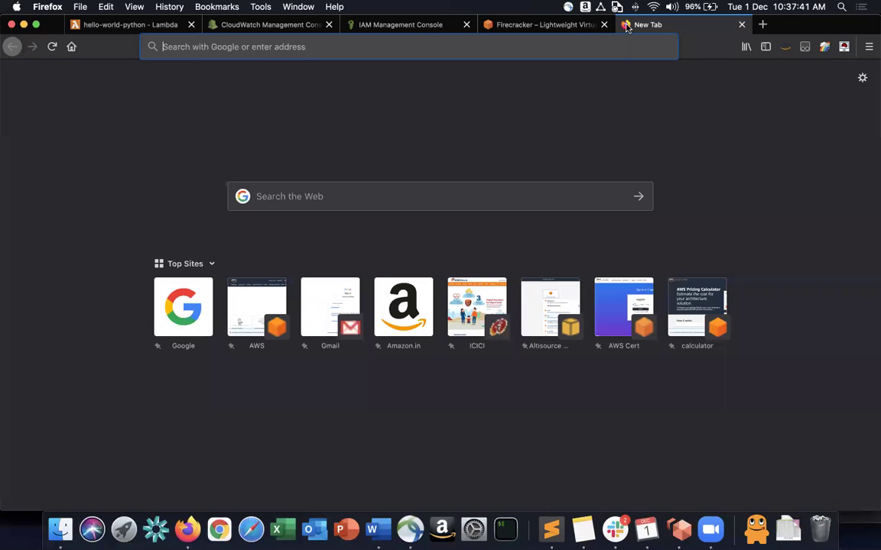
pyautogui.write('google.com/')
pyautogui.press('Return')
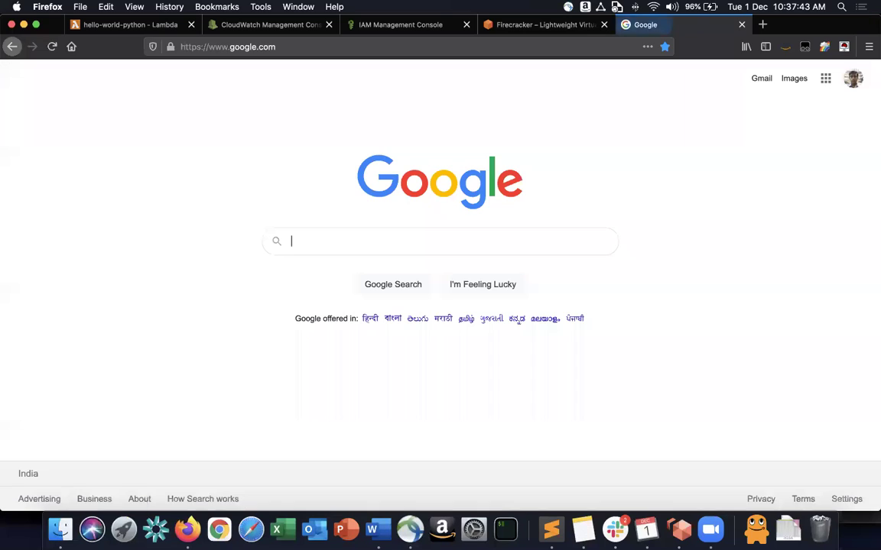
pyautogui.write('aw')
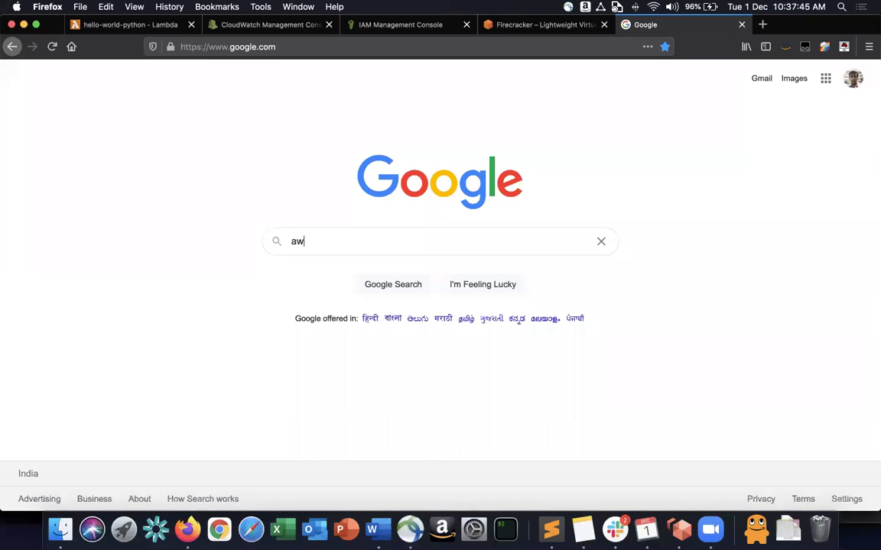
pyautogui.write('s lambda ')
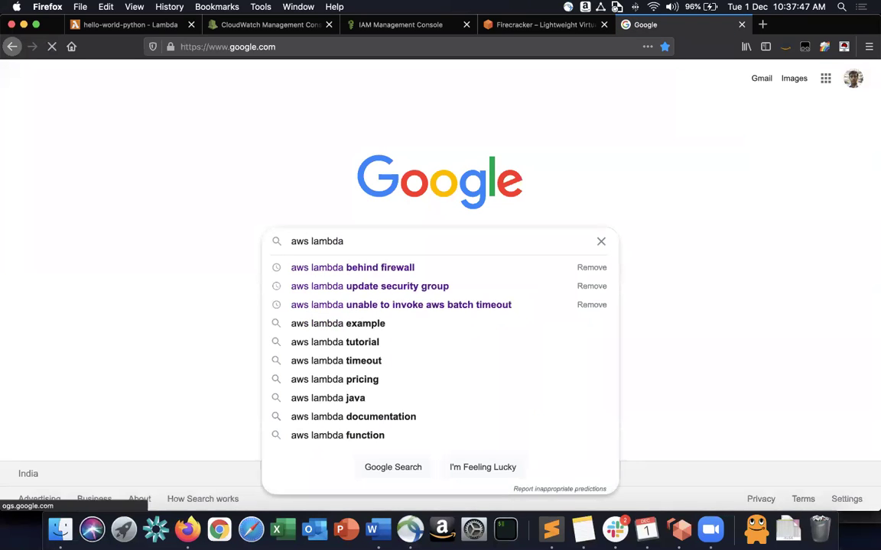
pyautogui.write('im')
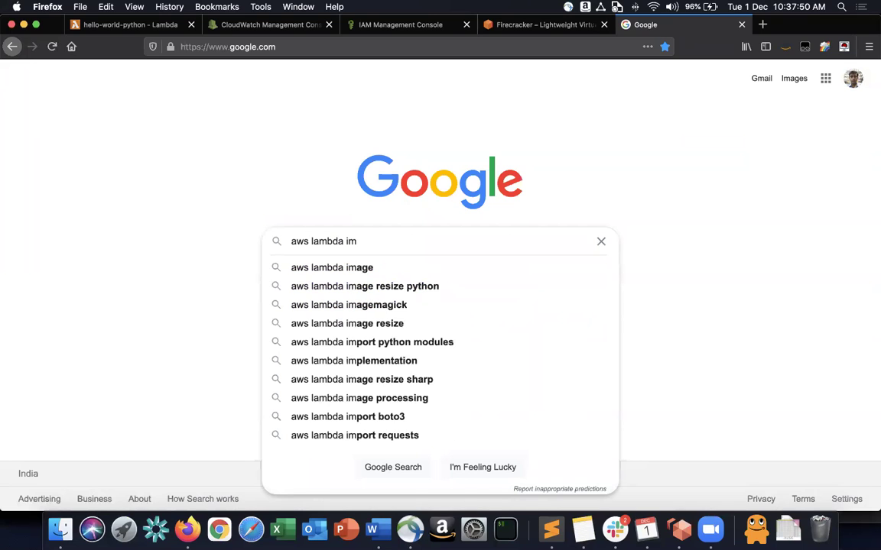
pyautogui.write('port')
pyautogui.press('Down')
pyautogui.press('Return')
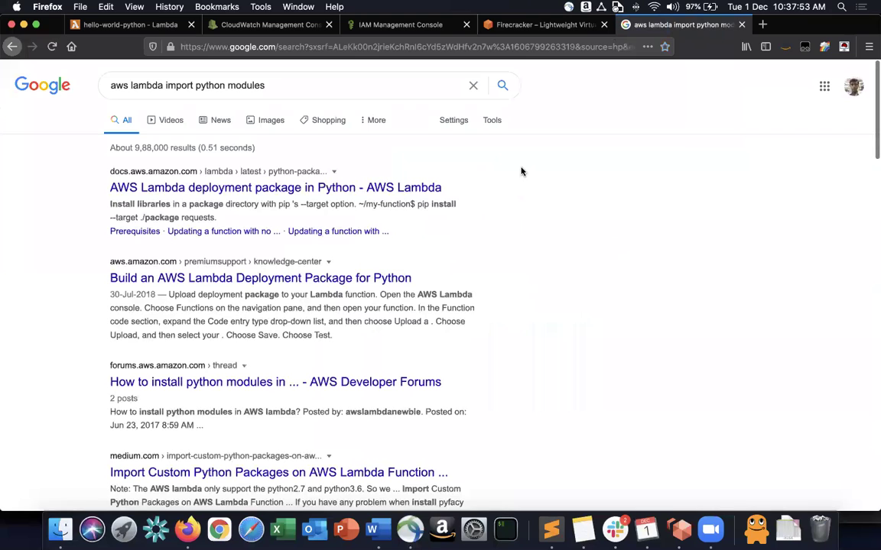
# Step: Open the "AWS Lambda deployment package in Python" documentation in a separate tab, view it, and return to the hello-world-python function page
pyautogui.keyDown('super'); pyautogui.click(369, 186); pyautogui.keyUp('super')
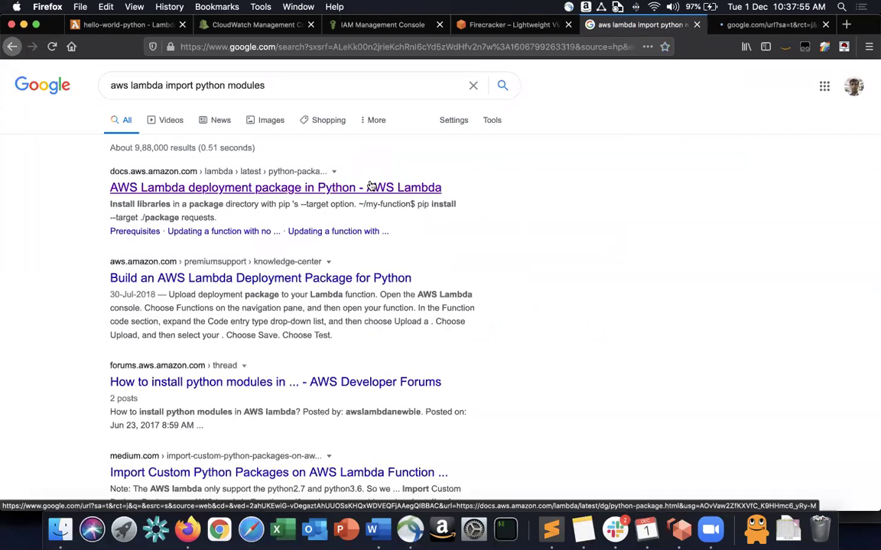
pyautogui.scroll(-2, 447, 300)
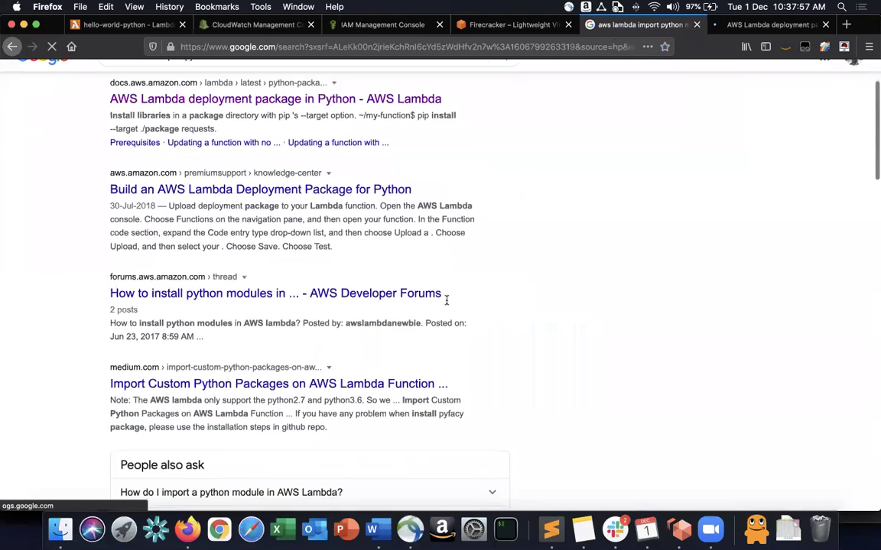
pyautogui.click(754, 26)
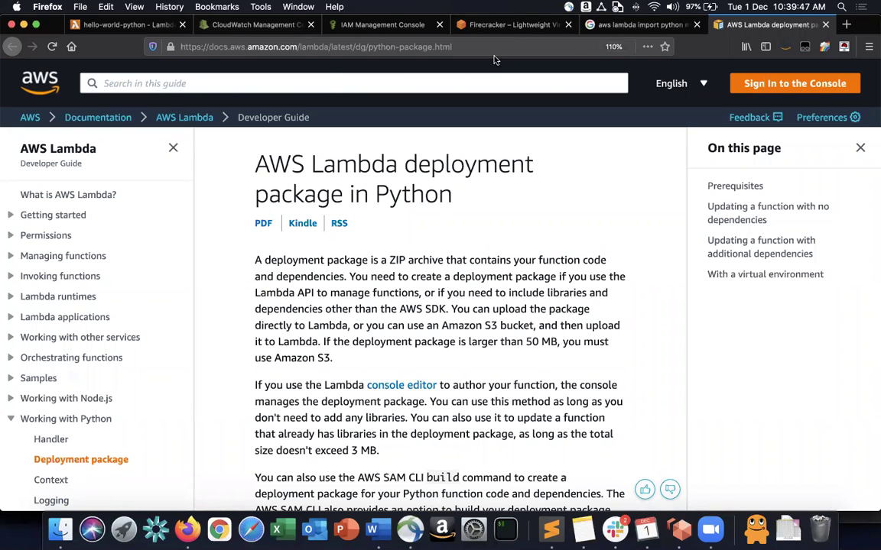
pyautogui.click(129, 24)
pyautogui.scroll(10, 516, 213)
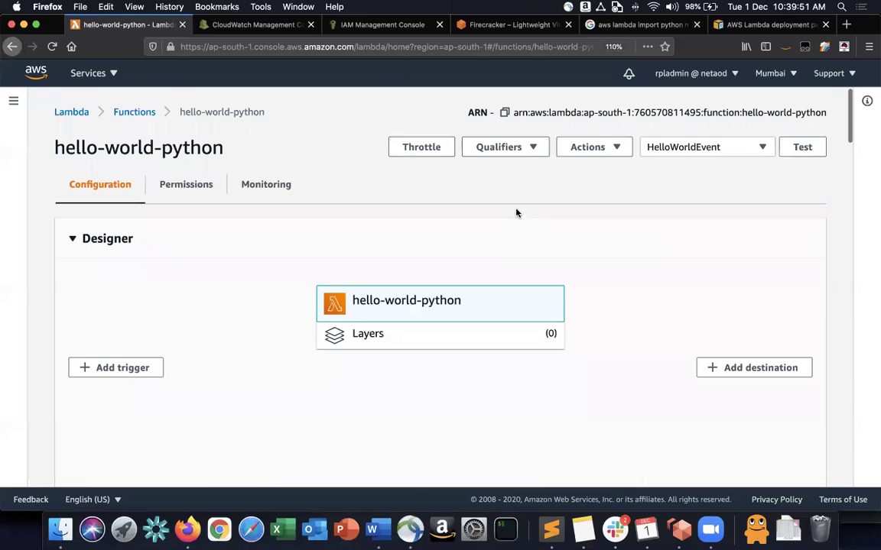
# Step: Start a new Lambda function authored from scratch, named MyTestFunction, with the Java 11 (Corretto) runtime
pyautogui.click(136, 111)
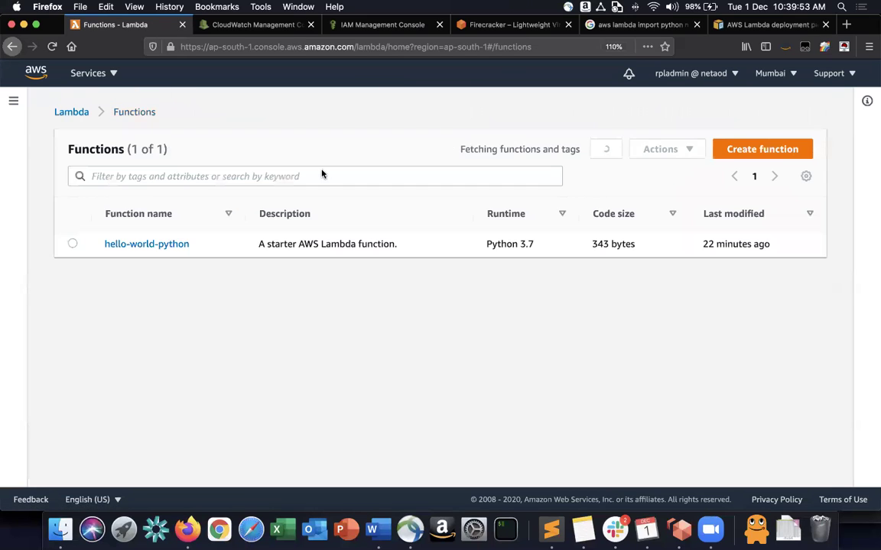
pyautogui.click(759, 154)
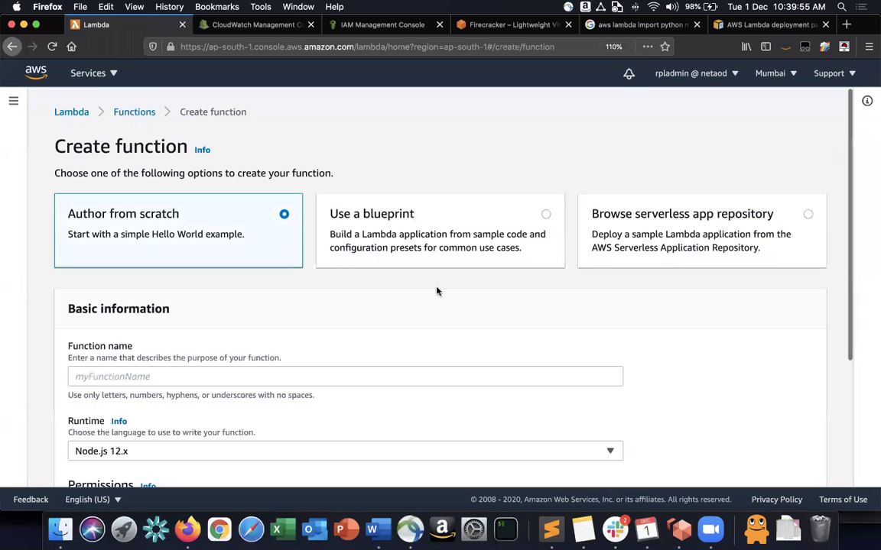
pyautogui.scroll(-4, 437, 290)
pyautogui.click(318, 238)
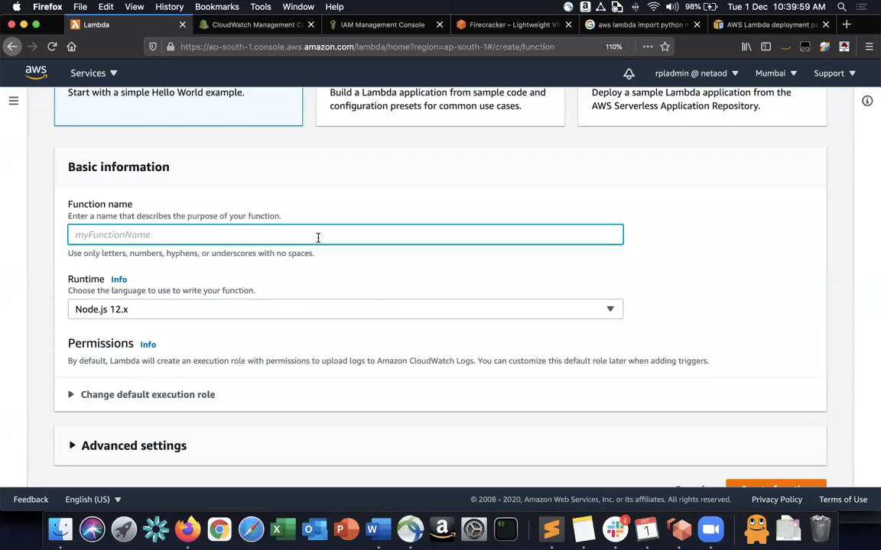
pyautogui.write('MyTe')
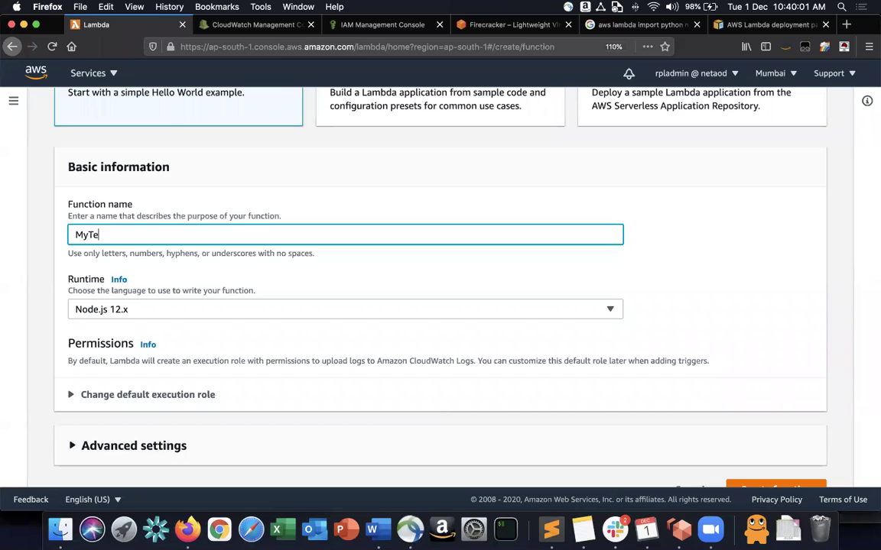
pyautogui.write('stFunction')
pyautogui.click(313, 309)
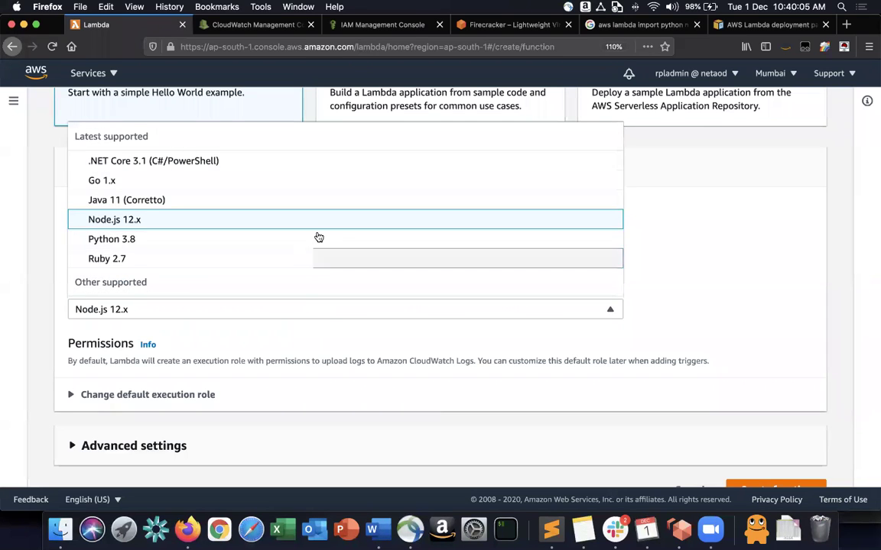
pyautogui.scroll(1, 318, 237)
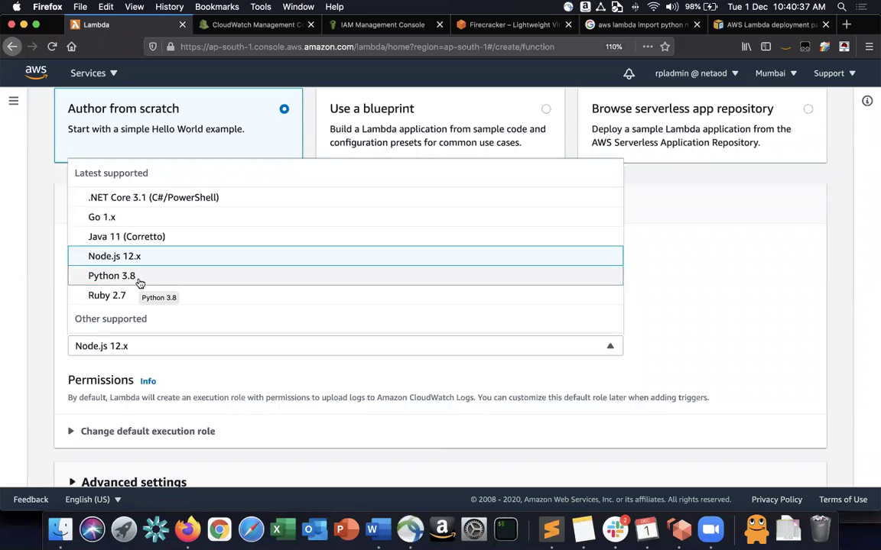
pyautogui.click(156, 237)
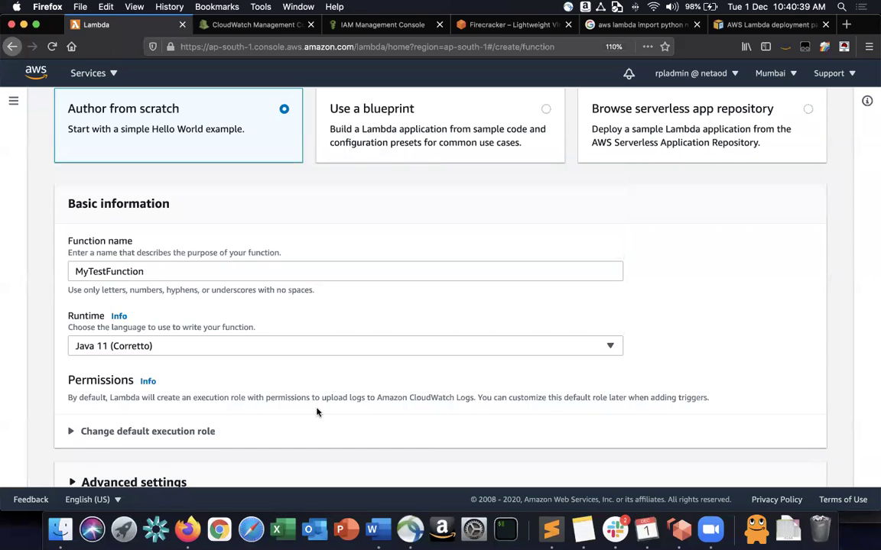
# Step: Expand the advanced settings to view the code signing and network options, and create the function
pyautogui.scroll(-2, 317, 410)
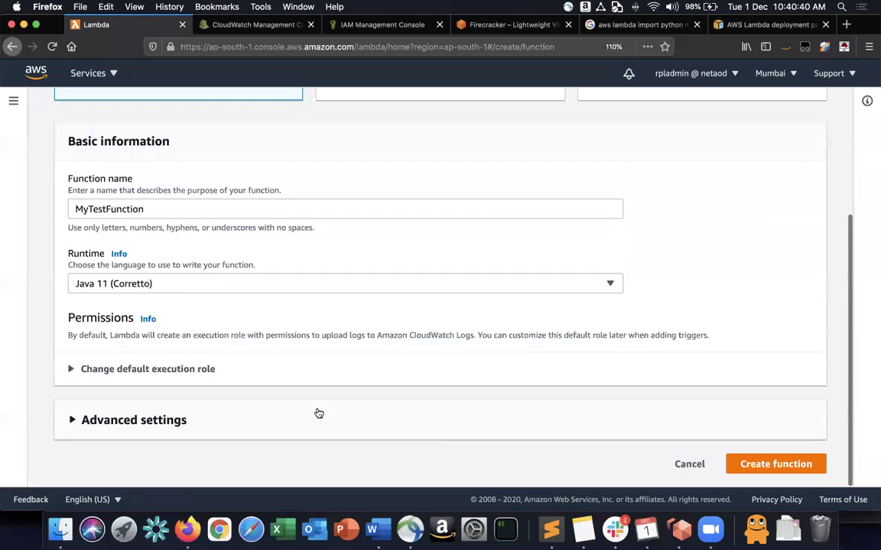
pyautogui.click(175, 415)
pyautogui.scroll(-1, 177, 405)
pyautogui.scroll(-5, 181, 396)
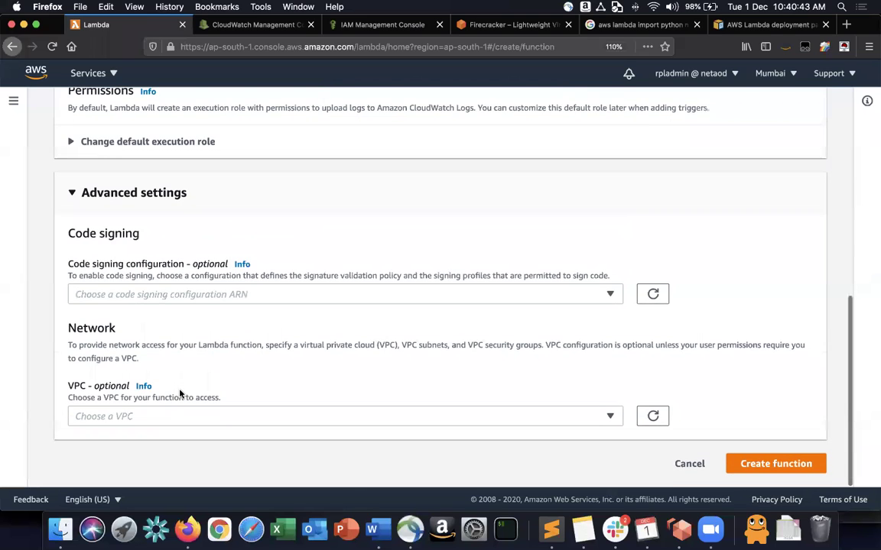
pyautogui.click(774, 466)
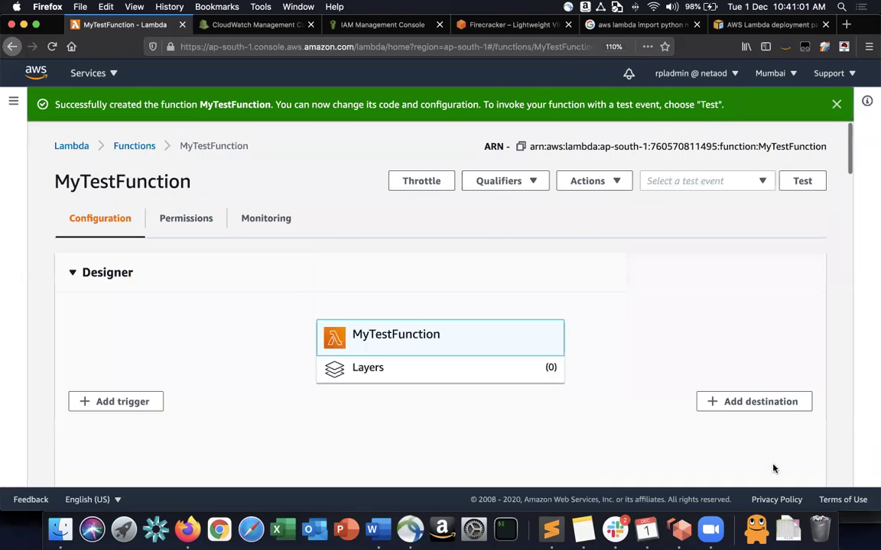
# Step: Review MyTestFunction's configuration page, including function code, available actions, runtime settings, VPC, file system and concurrency
pyautogui.scroll(-5, 647, 341)
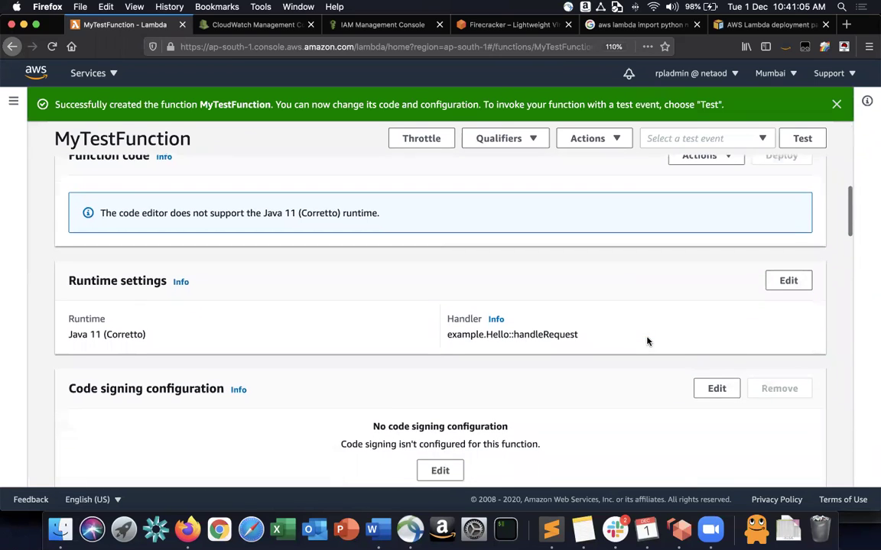
pyautogui.scroll(10, 646, 341)
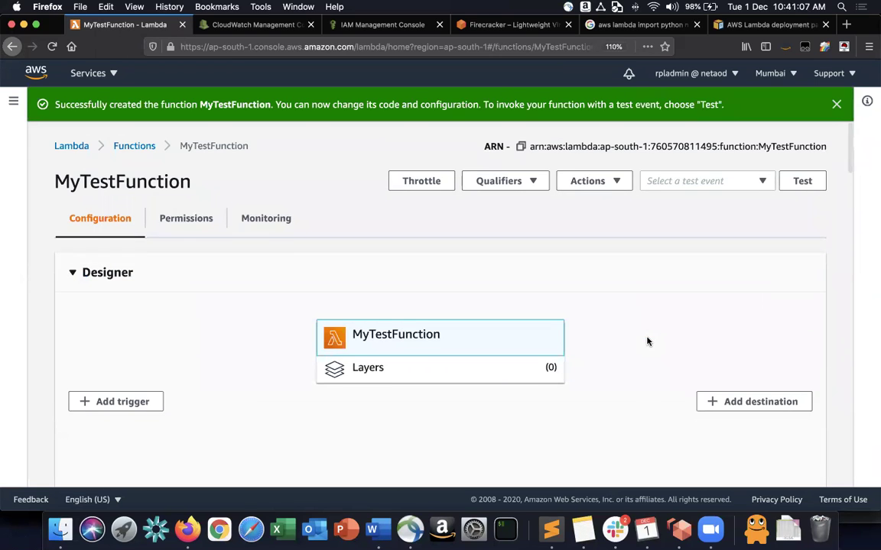
pyautogui.click(589, 181)
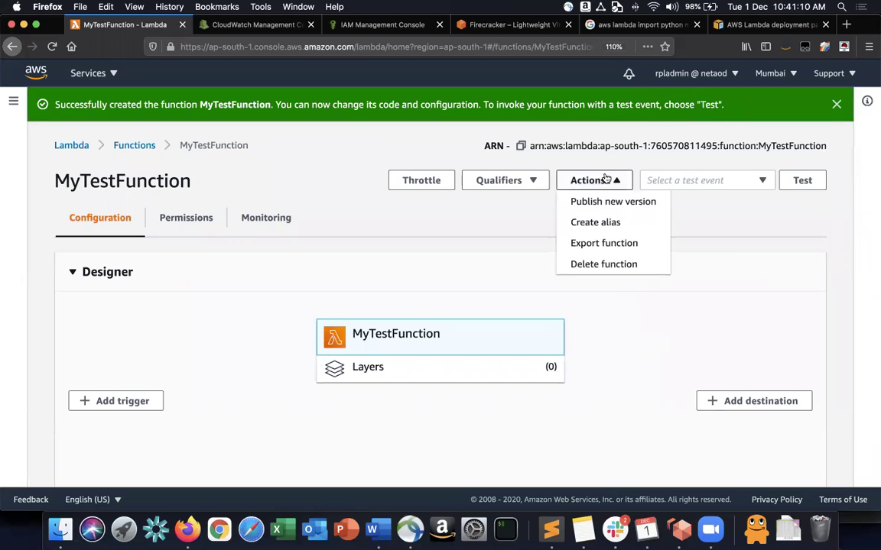
pyautogui.click(474, 248)
pyautogui.scroll(-5, 473, 248)
pyautogui.scroll(-10, 474, 248)
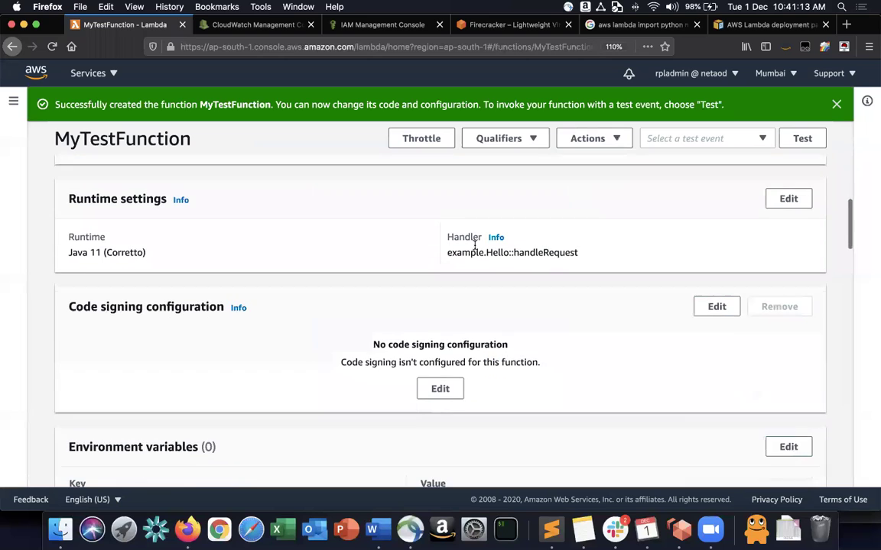
pyautogui.scroll(-8, 473, 248)
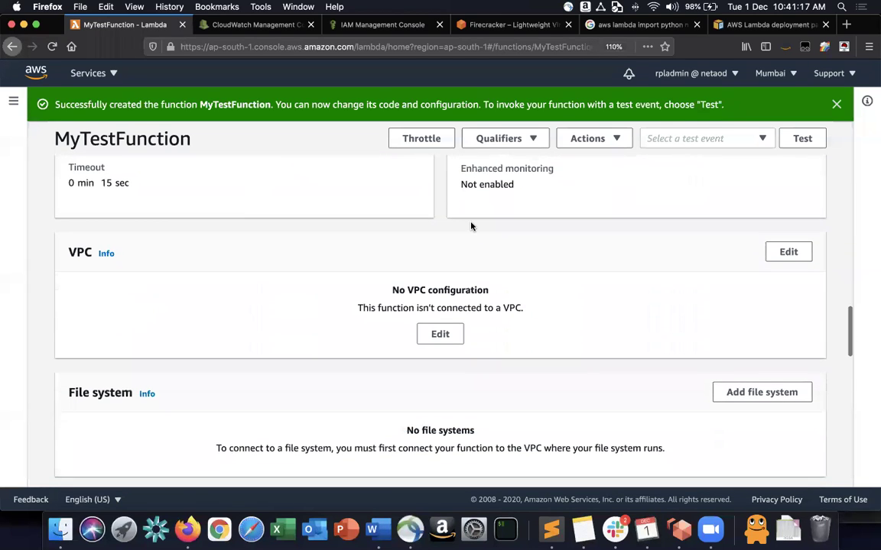
pyautogui.scroll(-8, 471, 227)
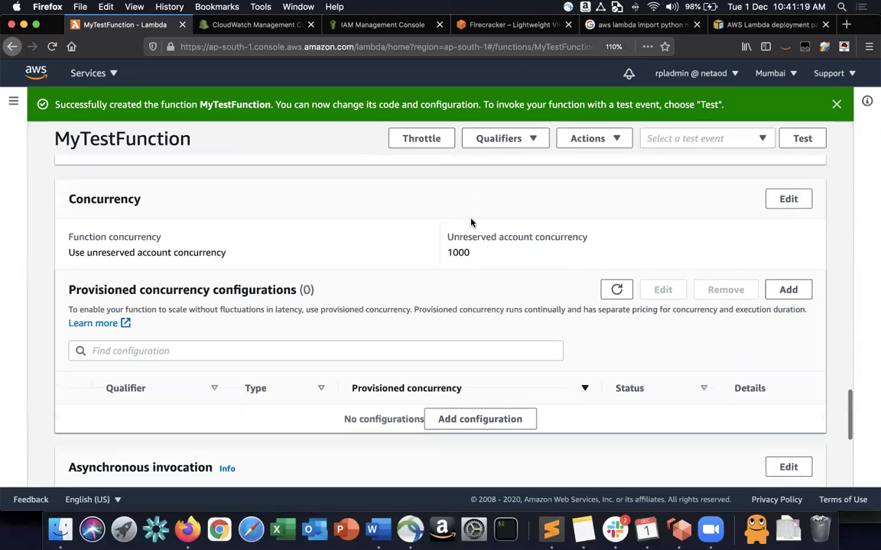
pyautogui.scroll(-3, 471, 222)
pyautogui.press('Home')
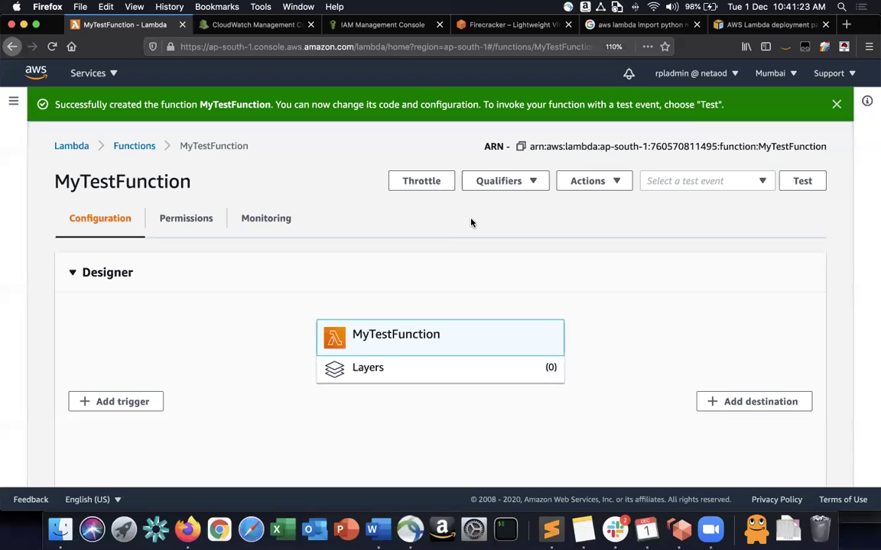
# Step: Go back to the function list and delete MyTestFunction
pyautogui.click(123, 146)
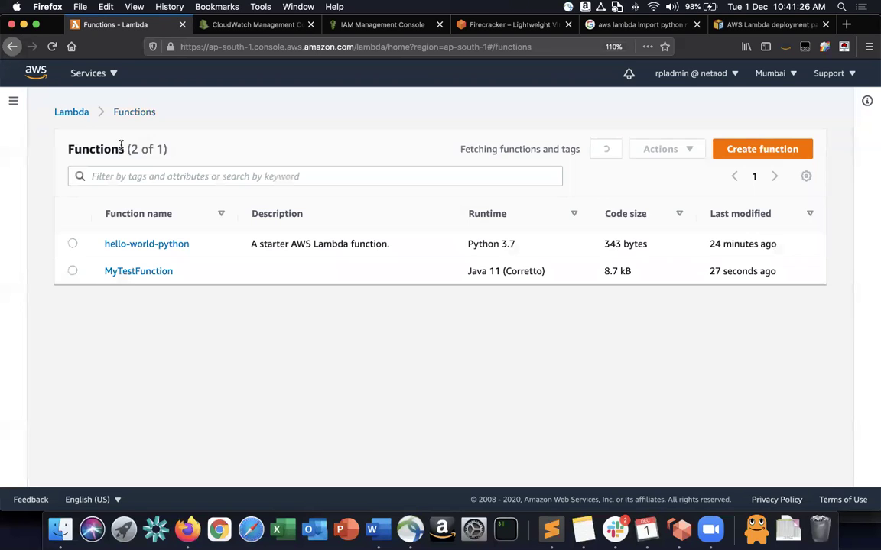
pyautogui.click(73, 272)
pyautogui.click(665, 149)
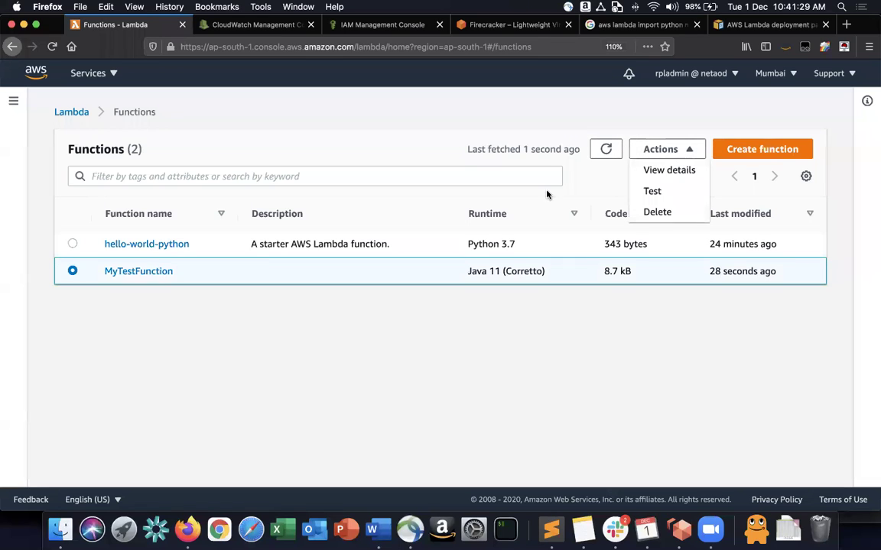
pyautogui.click(668, 214)
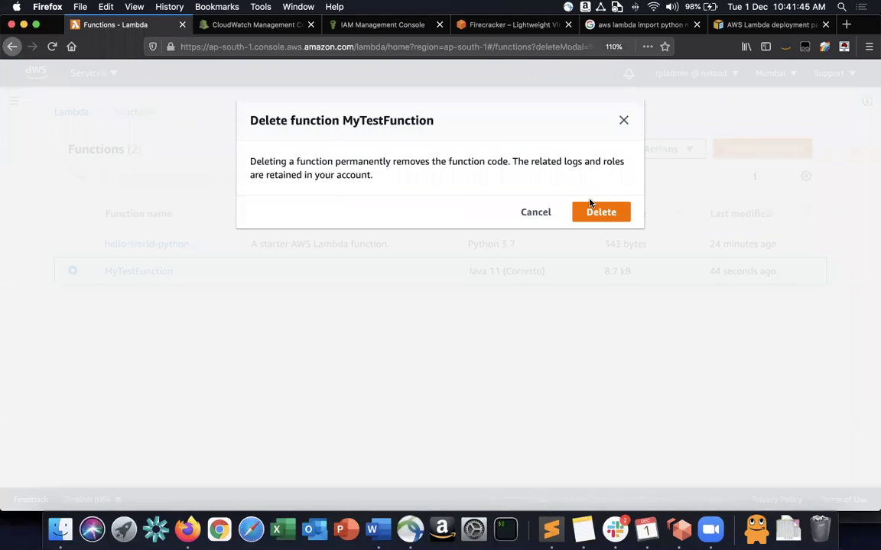
pyautogui.click(594, 212)
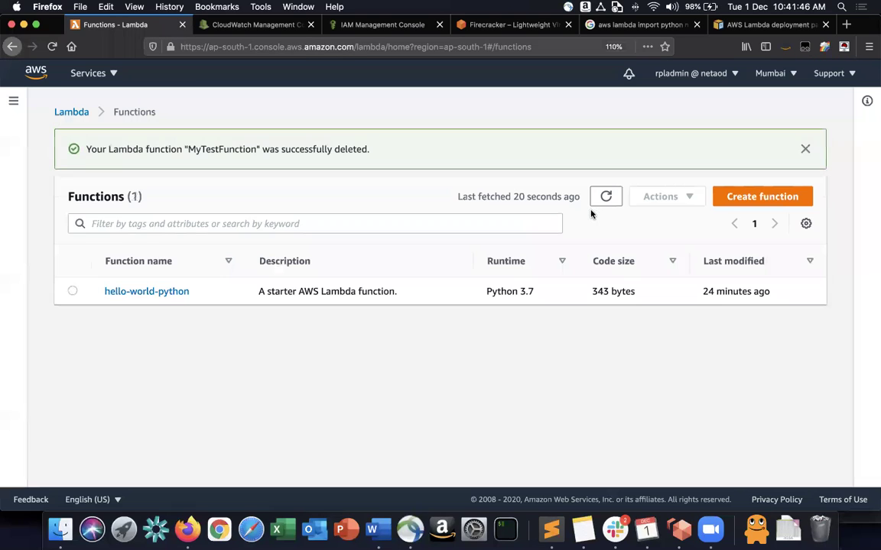
# Step: Open the hello-world-python function and look through its code, runtime settings and other configuration sections
pyautogui.click(143, 293)
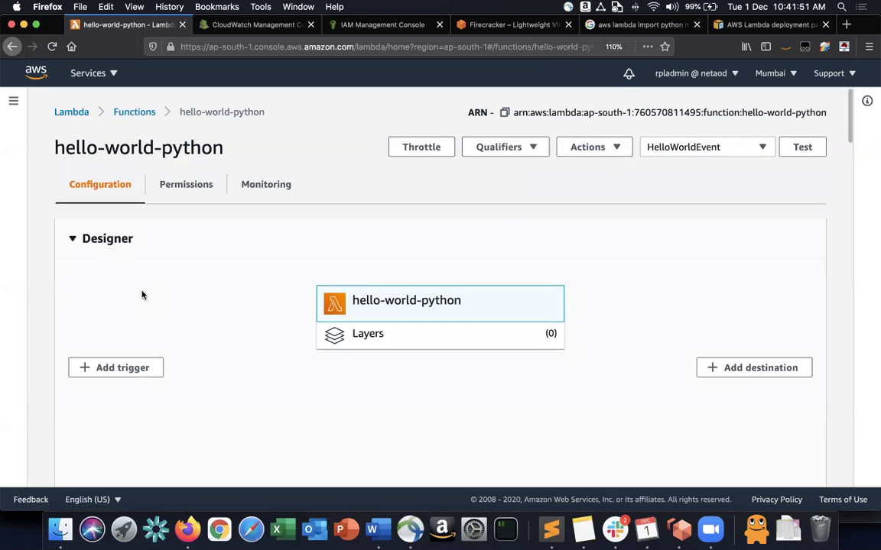
pyautogui.scroll(-5, 141, 296)
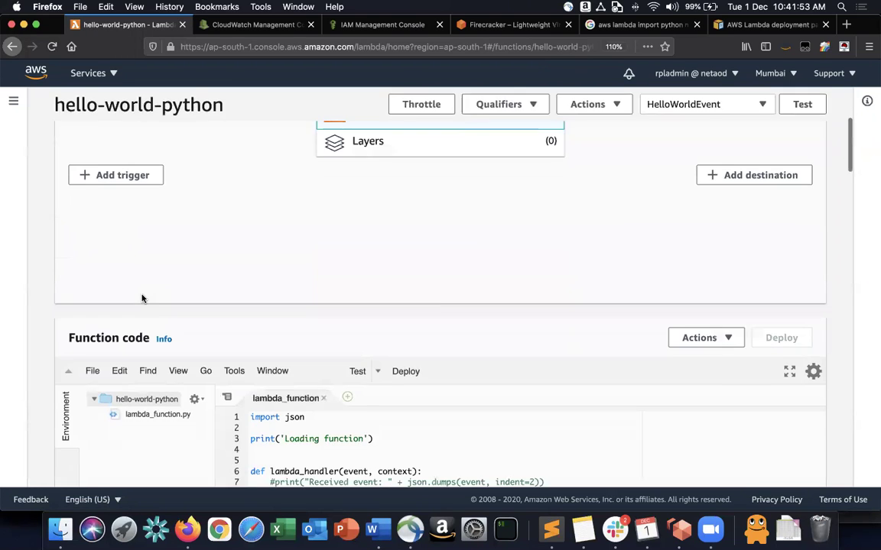
pyautogui.scroll(-5, 142, 294)
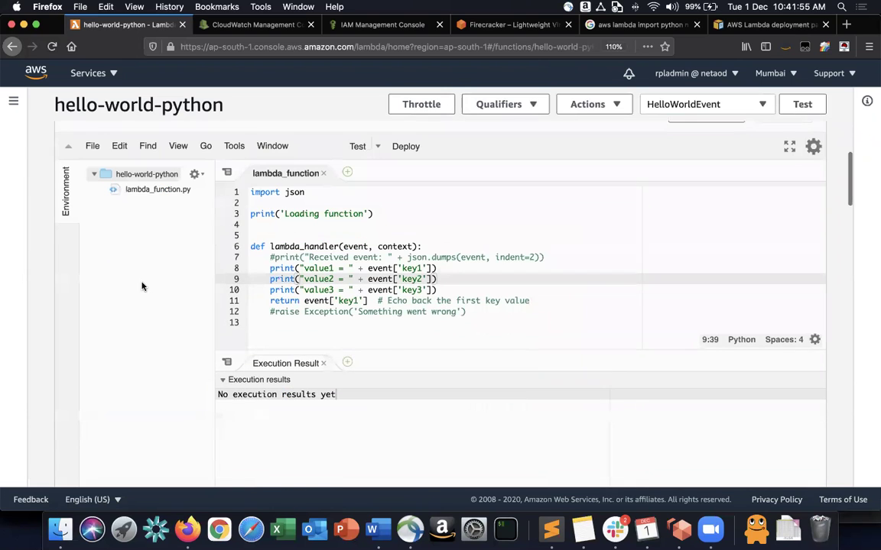
pyautogui.scroll(-3, 142, 283)
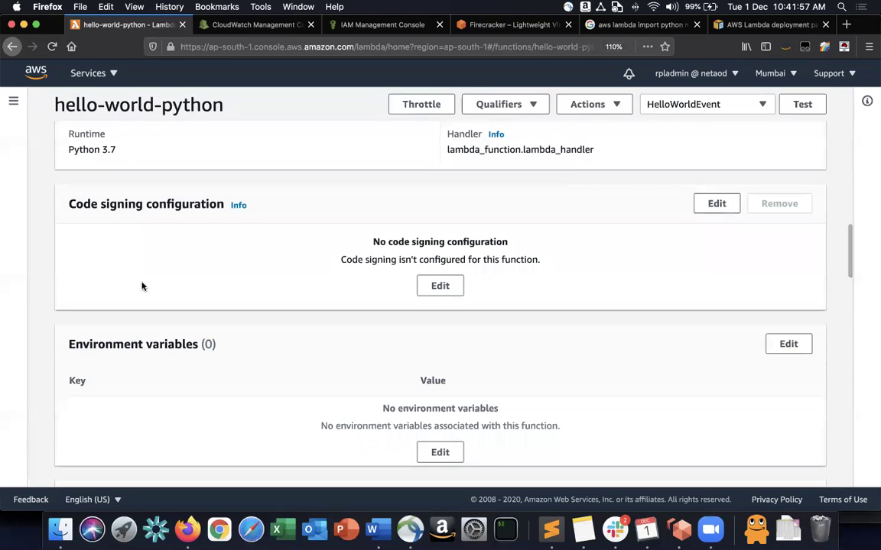
pyautogui.scroll(-4, 142, 282)
pyautogui.scroll(-3, 141, 285)
pyautogui.scroll(15, 142, 285)
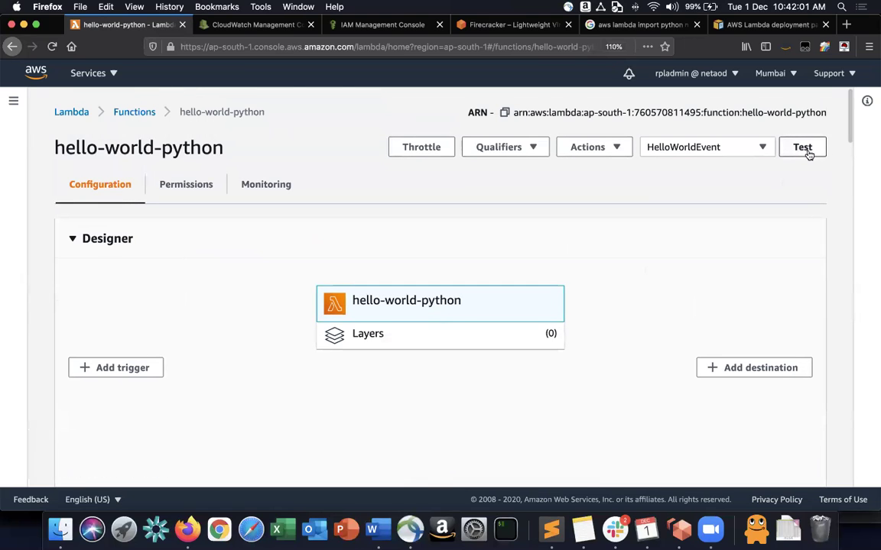
# Step: Run hello-world-python with HelloWorldEvent and examine the execution details, including duration, billed duration and log output
pyautogui.click(805, 150)
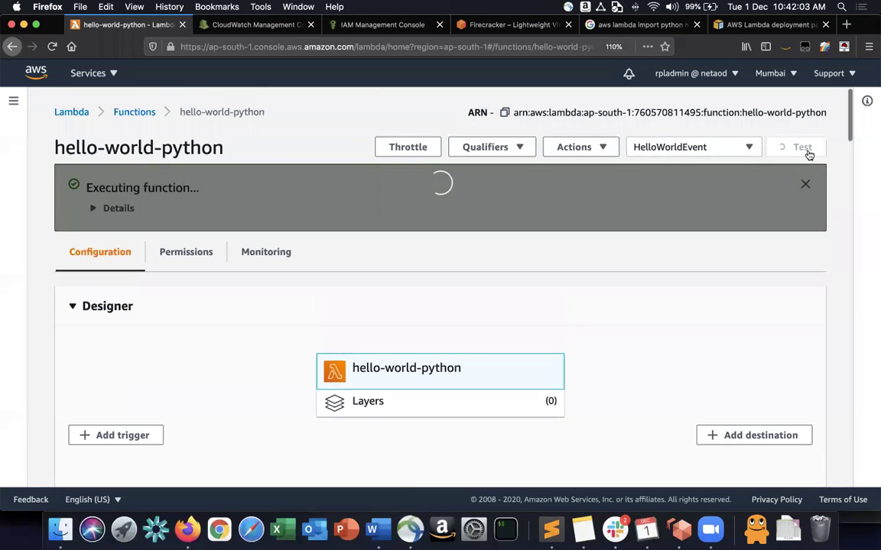
pyautogui.click(94, 209)
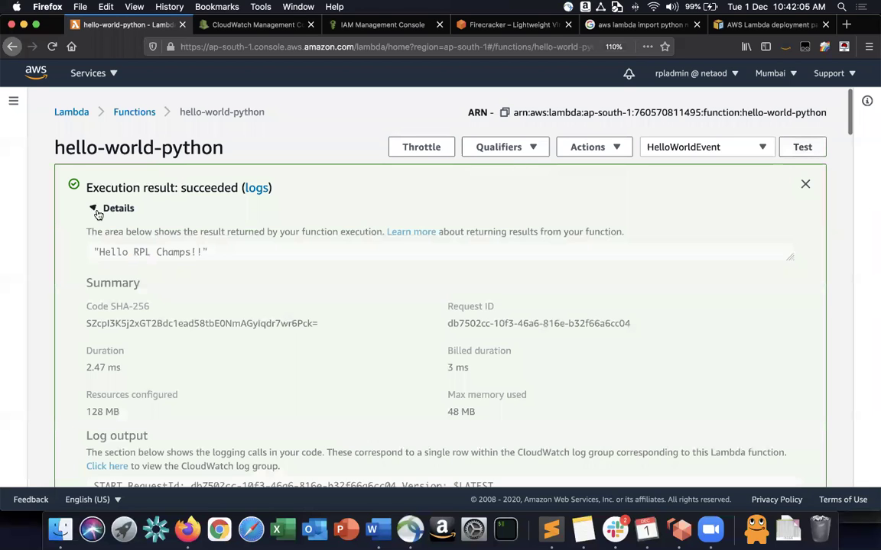
pyautogui.scroll(-1, 223, 357)
pyautogui.moveTo(85, 341); pyautogui.dragTo(141, 344)
pyautogui.click(141, 344)
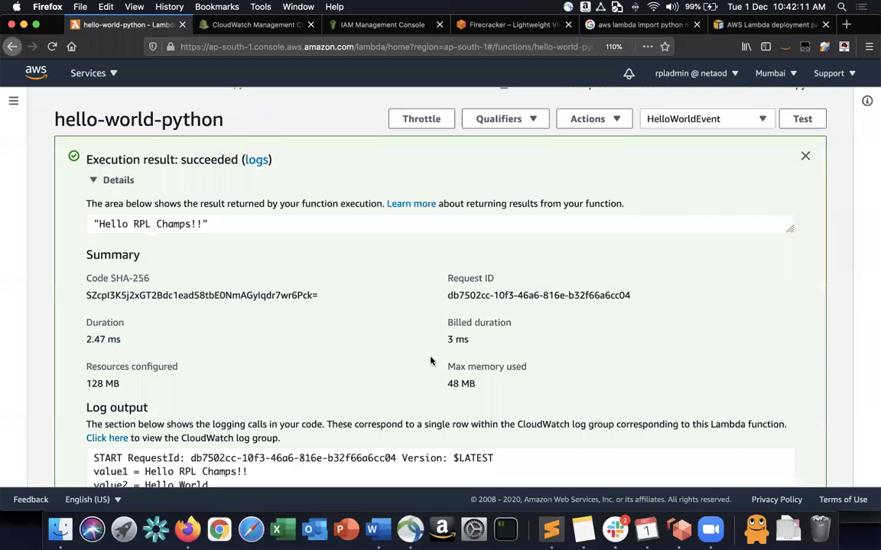
pyautogui.moveTo(449, 339); pyautogui.dragTo(469, 341)
pyautogui.scroll(-5, 438, 351)
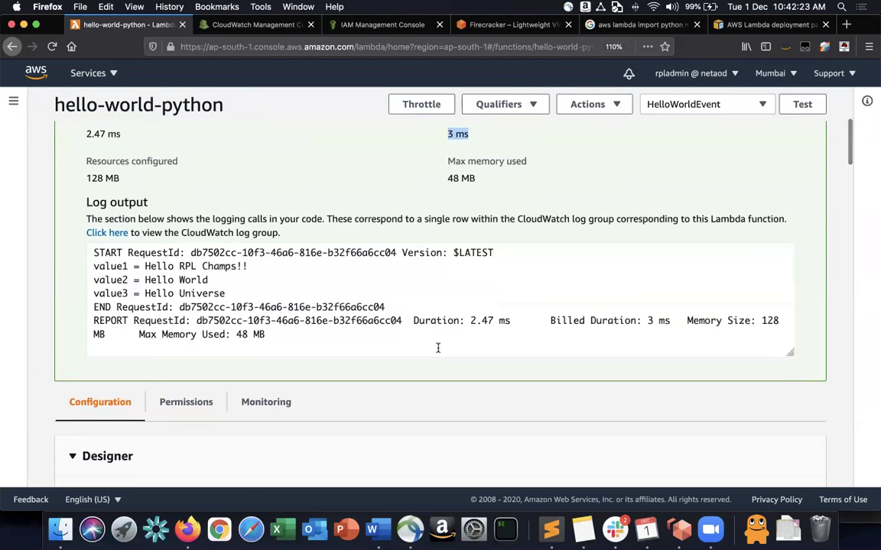
pyautogui.scroll(5, 438, 348)
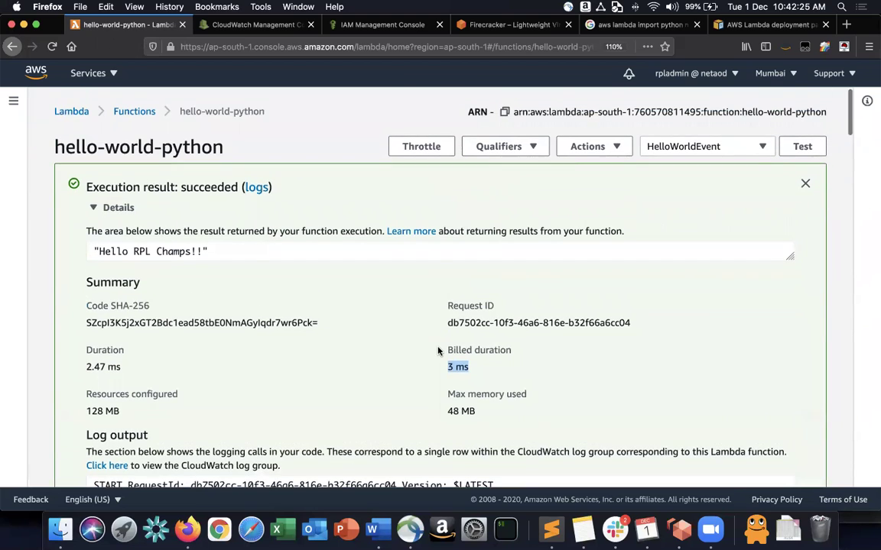
# Step: Open Google in a new browser tab and search for "aws free tier"
pyautogui.click(844, 25)
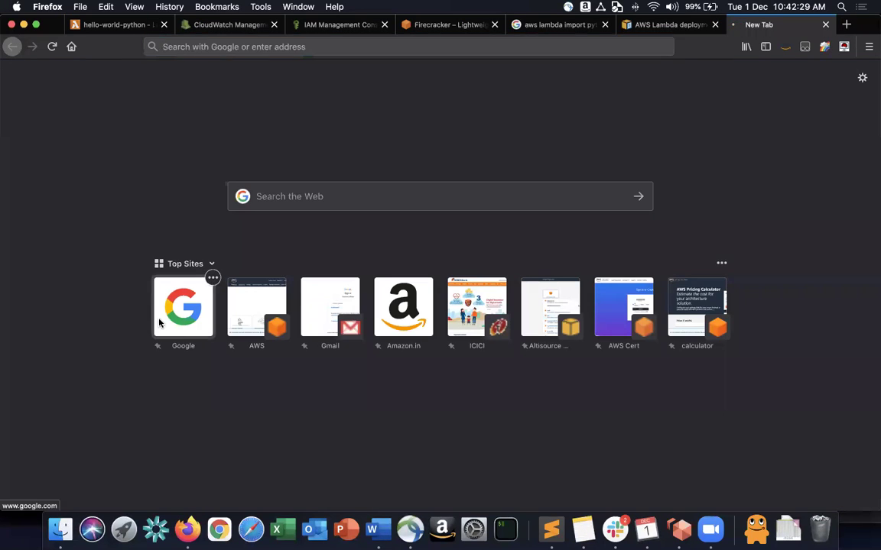
pyautogui.click(161, 324)
pyautogui.write('aw f')
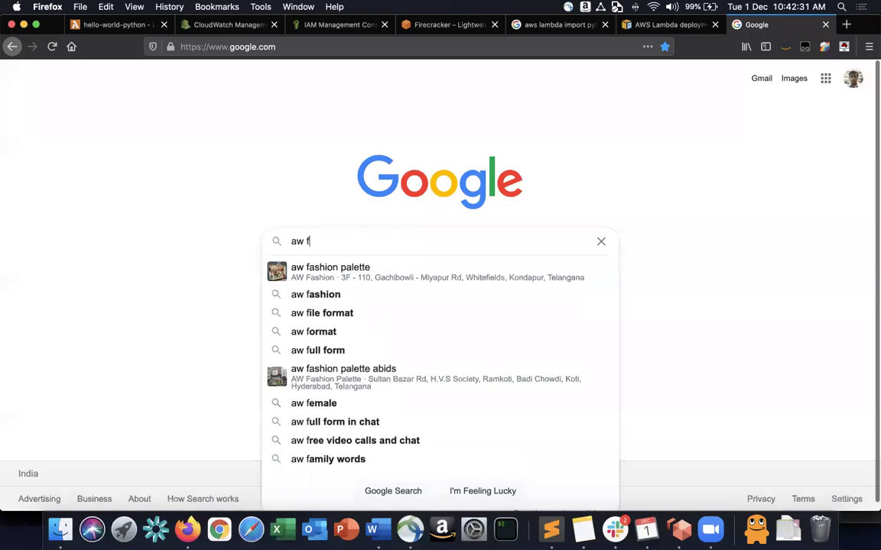
pyautogui.press('BackSpace')
pyautogui.write('s')
pyautogui.press('BackSpace')
pyautogui.press('BackSpace')
pyautogui.write('s f')
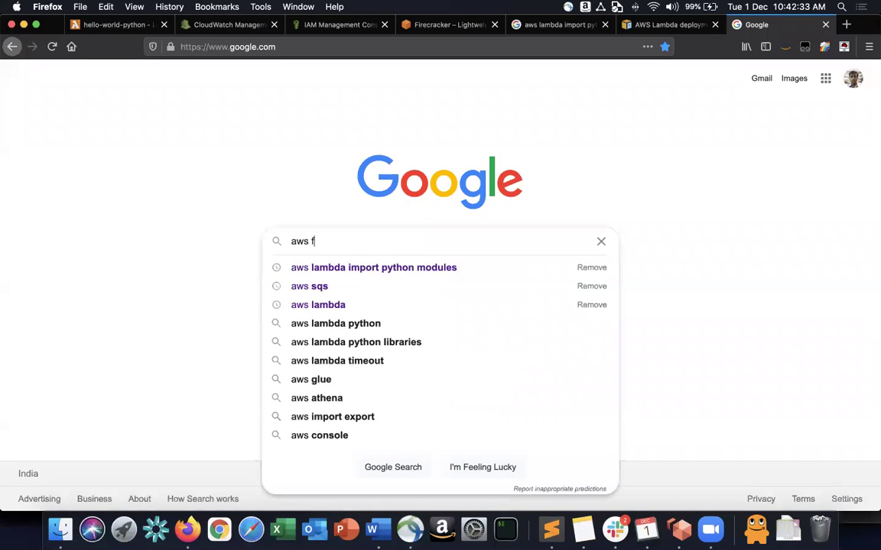
pyautogui.write('ree tier')
pyautogui.press('Return')
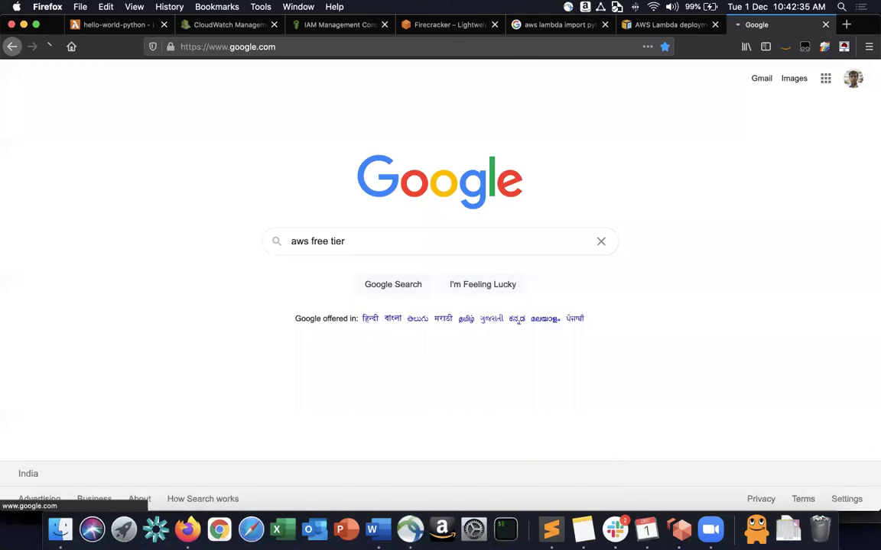
# Step: Open the AWS Free Tier page from the search results and search its offers for "lambda"
pyautogui.click(171, 390)
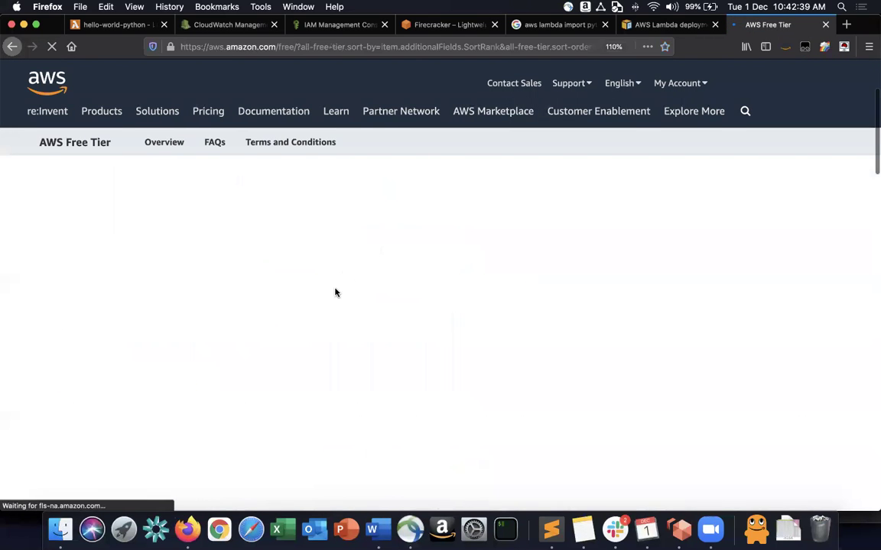
pyautogui.click(392, 179)
pyautogui.write('mbda')
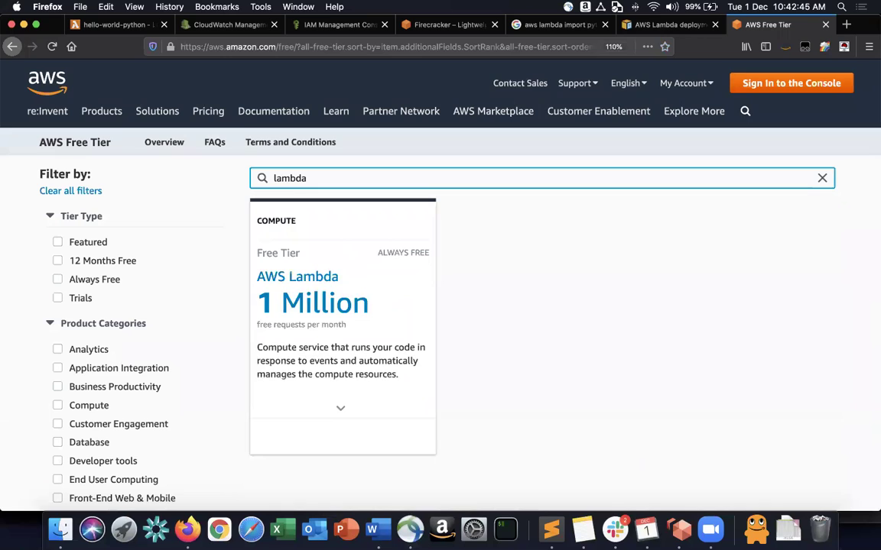
# Step: Examine the AWS Lambda free tier card's details on monthly free requests and compute time
pyautogui.moveTo(302, 294)
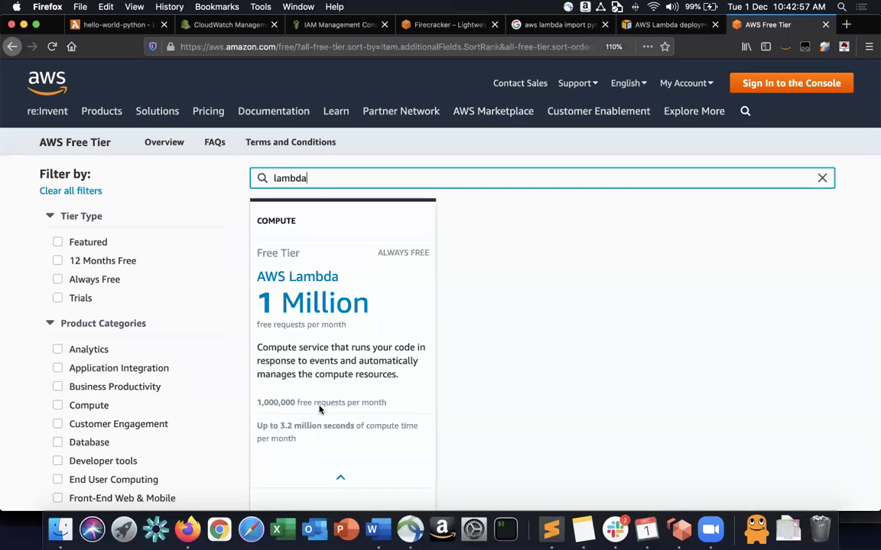
pyautogui.moveTo(280, 425); pyautogui.dragTo(360, 460)
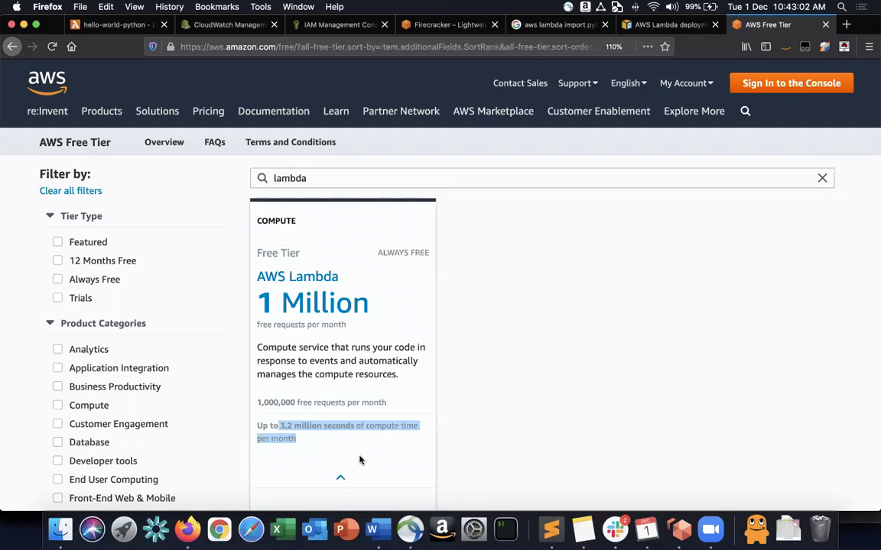
pyautogui.click(360, 459)
pyautogui.click(340, 408)
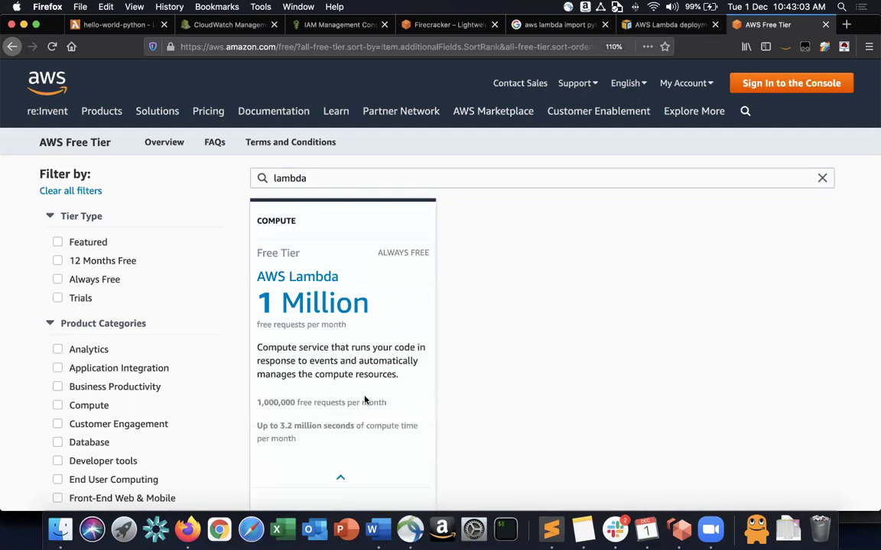
pyautogui.click(364, 399)
# Step: Return to the hello-world-python function in the Lambda console and run it repeatedly with HelloWorldEvent
pyautogui.click(120, 25)
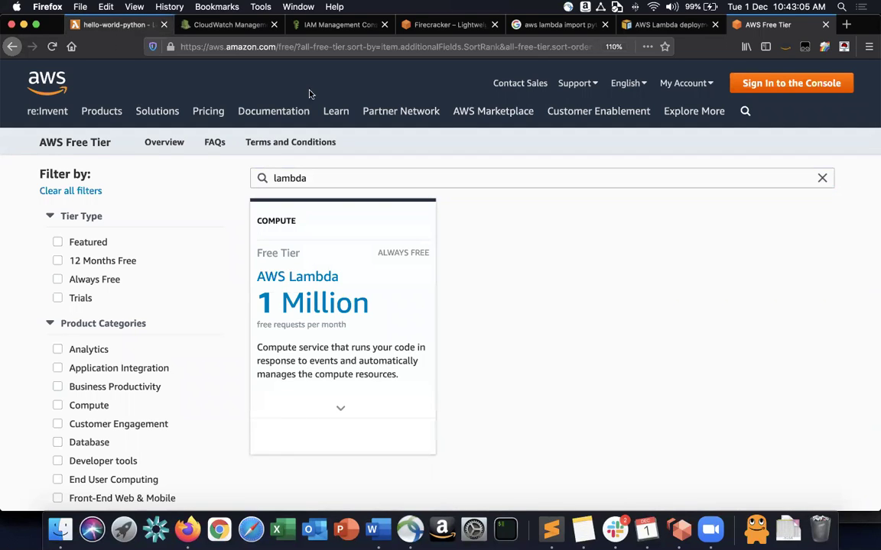
pyautogui.click(802, 148)
pyautogui.click(802, 147)
pyautogui.click(815, 156)
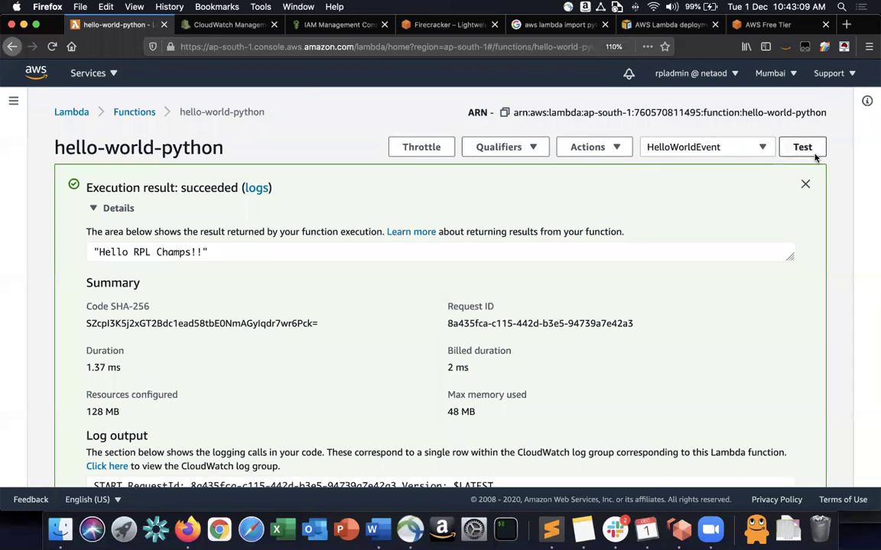